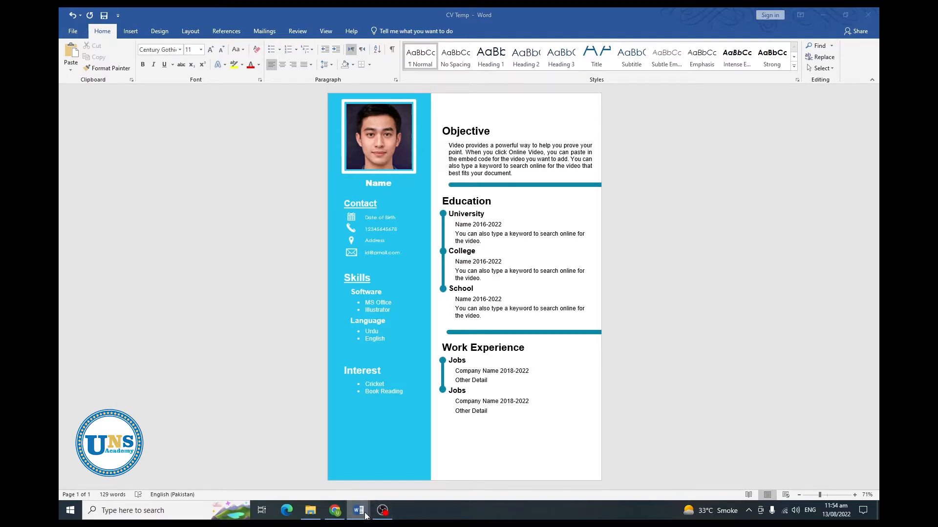
- Switch to the blank CV Class 1 document
mouse_move(358, 510)
left_click(435, 489)
scroll(405, 327, "up", 1)
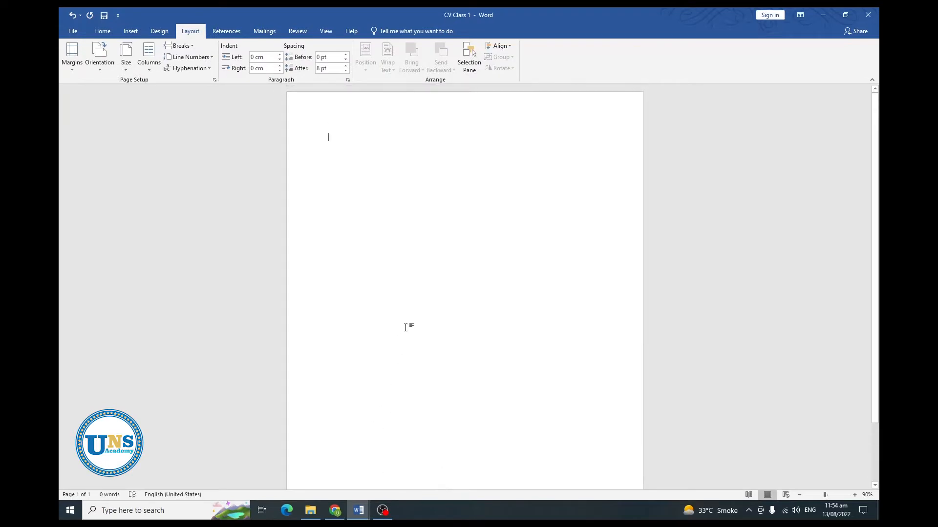
left_click(100, 35)
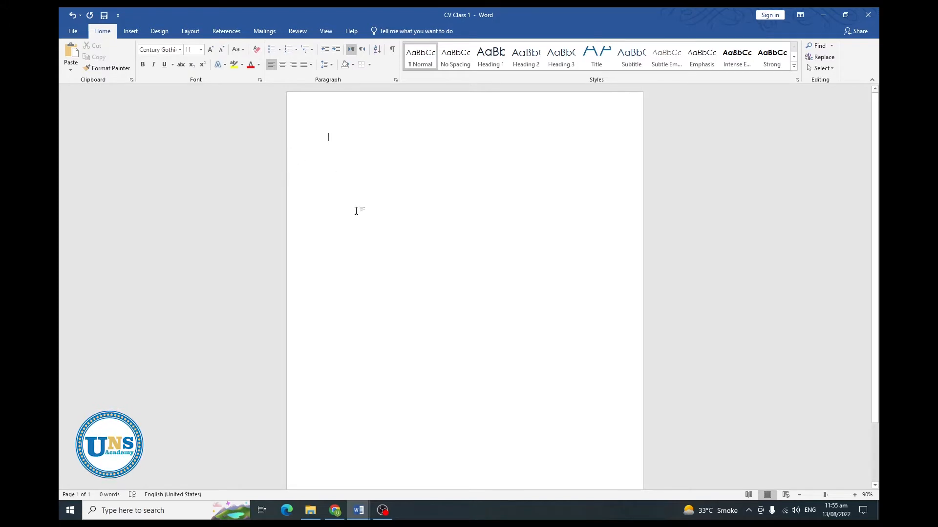
- Set the page size to A4 and the margins to Narrow
left_click(191, 31)
left_click(127, 68)
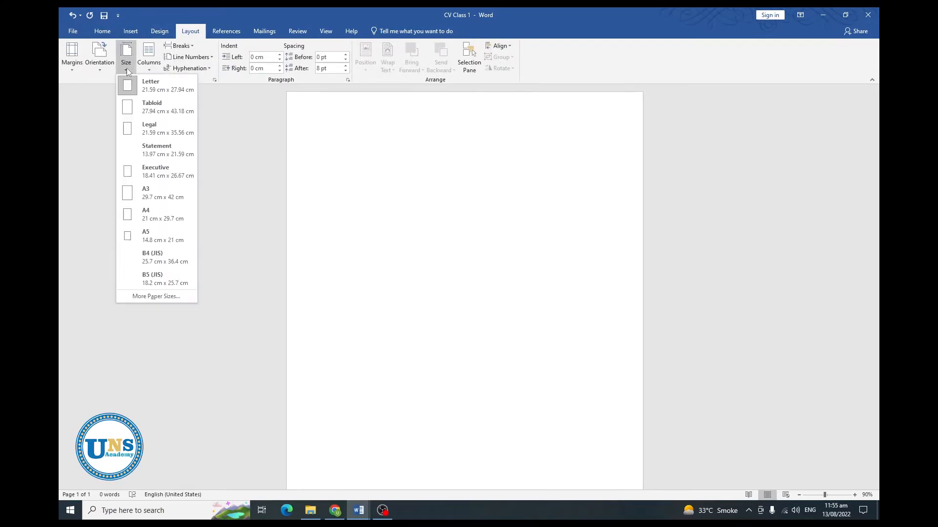
left_click(165, 212)
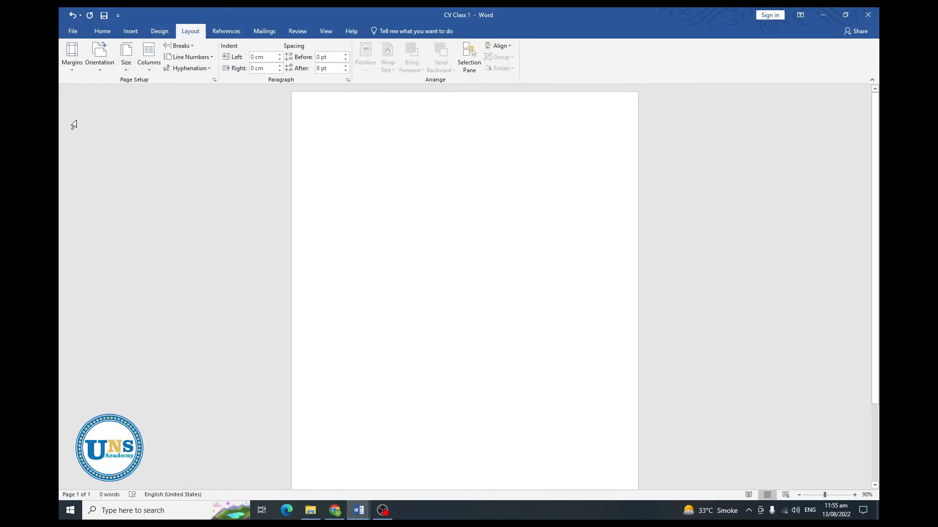
left_click(67, 66)
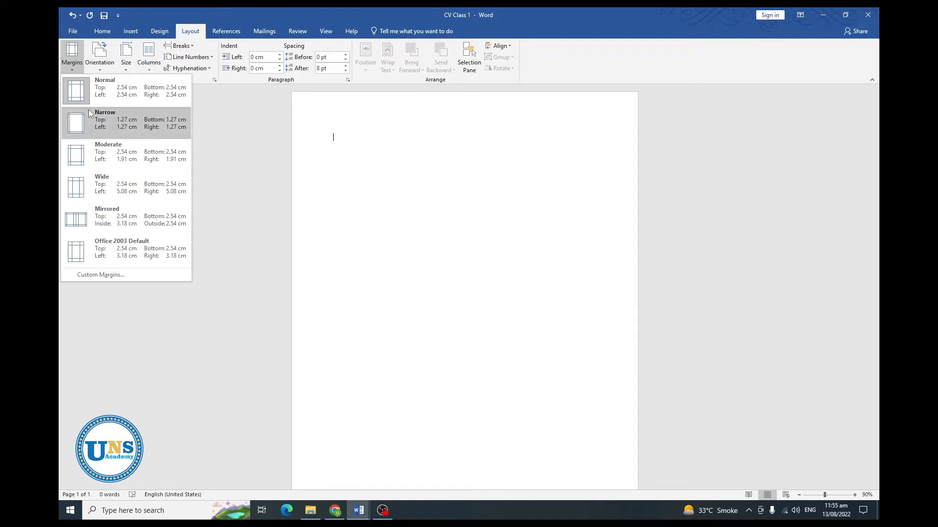
left_click(85, 116)
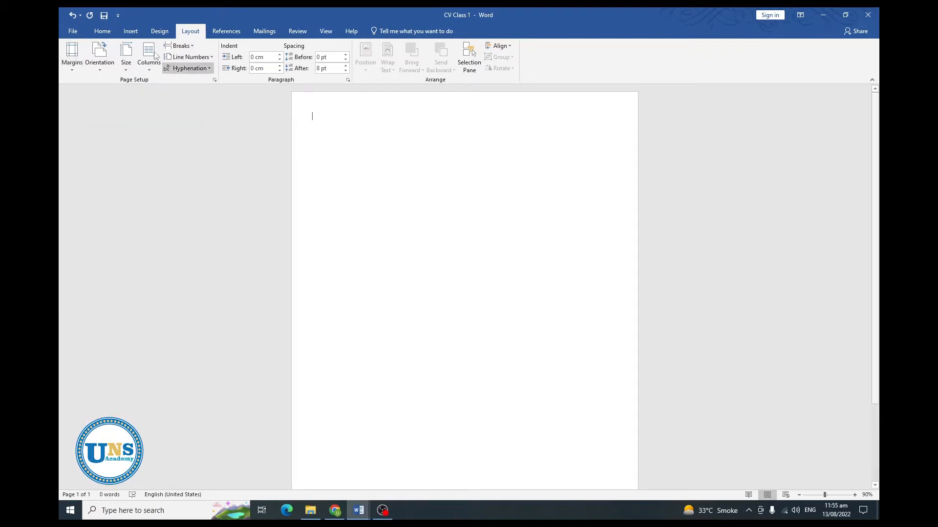
- Draw a rectangle about 7.1 cm wide and 25.8 cm high along the page's left edge, starting at the top corner
left_click(130, 30)
left_click(207, 59)
left_click(232, 91)
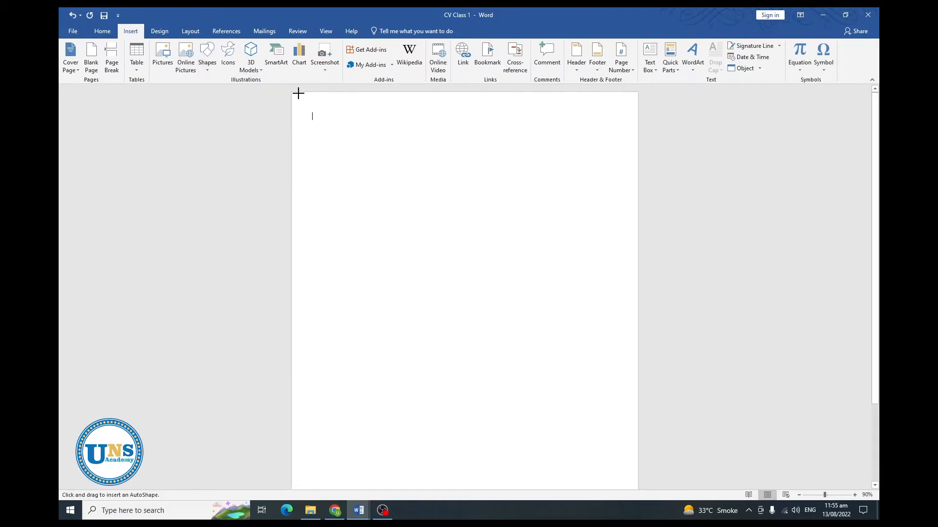
left_click_drag(293, 90, 410, 490)
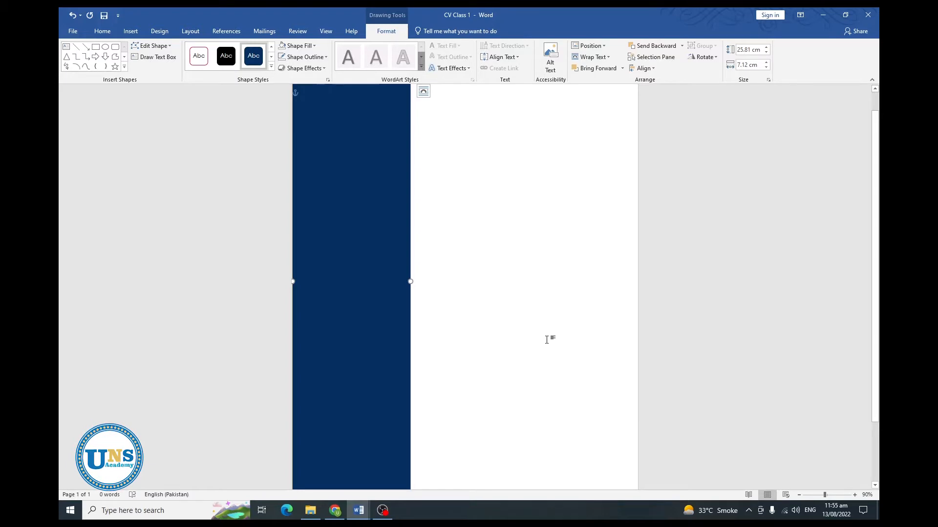
- Set the sidebar rectangle's height to 29.7 cm and its width to 8 cm
scroll(547, 339, "down", 2)
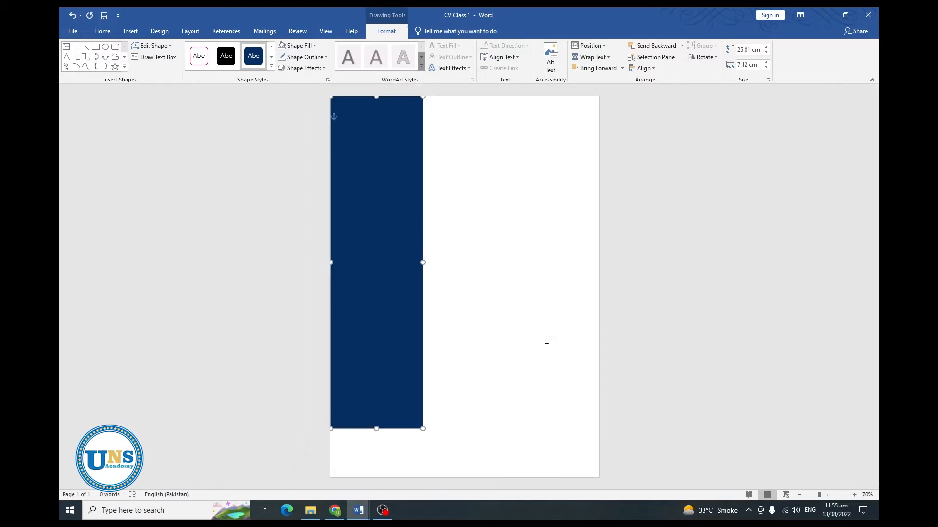
left_click(766, 53)
left_click(767, 52)
left_click(766, 53)
left_click(766, 52)
left_click(766, 53)
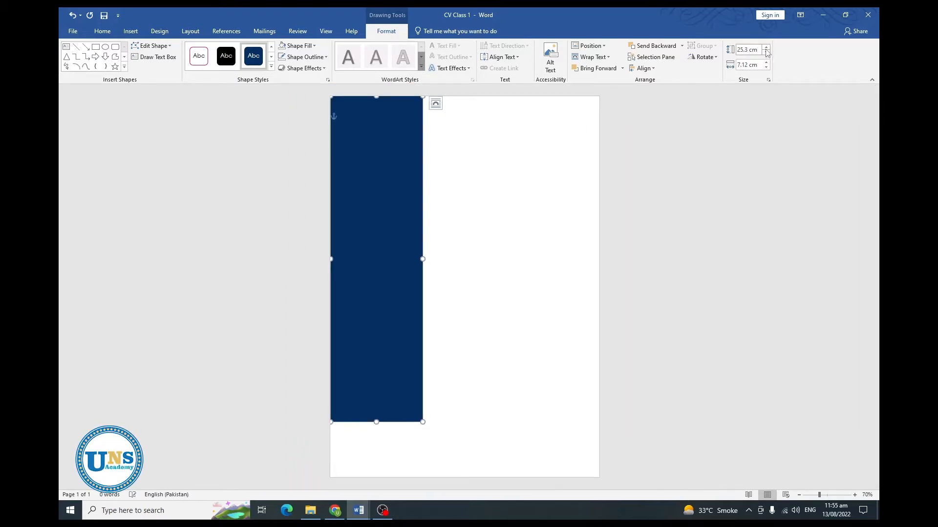
double_click(748, 50)
double_click(747, 65)
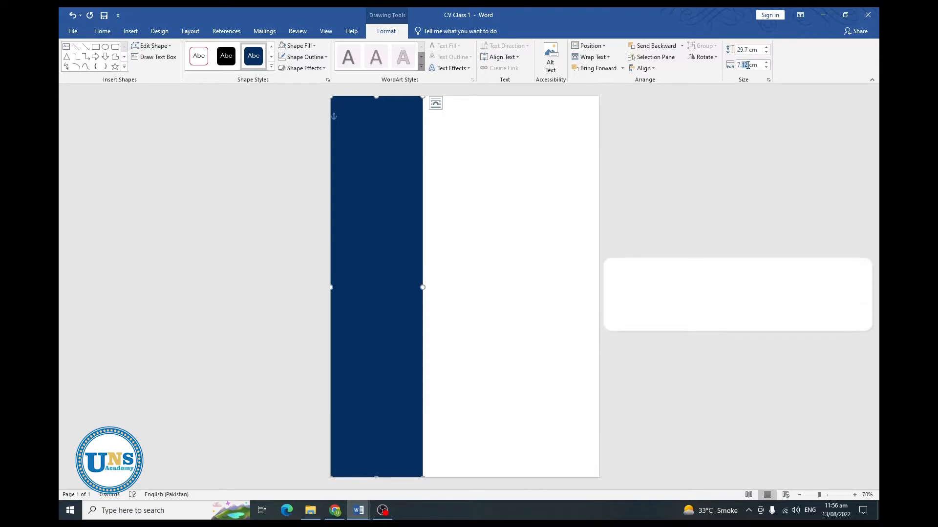
type("8")
left_click(462, 260)
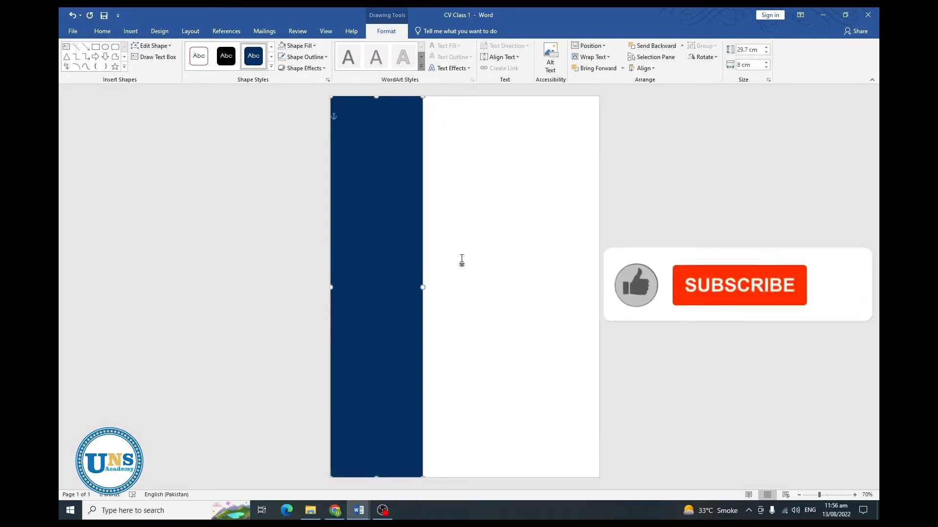
- Nudge the sidebar rectangle flush against the page's left and top edges
left_click(414, 253)
scroll(410, 252, "up", 4)
scroll(408, 252, "up", 3)
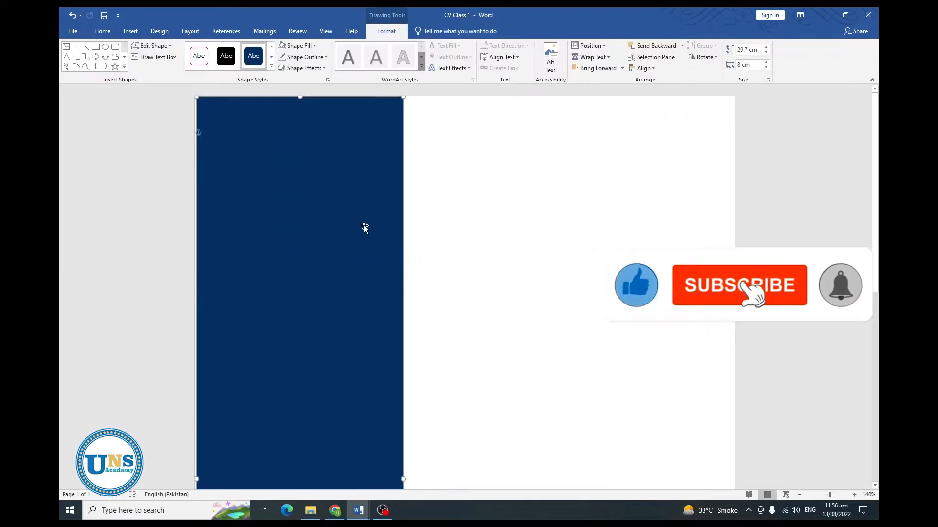
left_click_drag(314, 206, 311, 205)
scroll(395, 216, "down", 4)
scroll(397, 218, "down", 3)
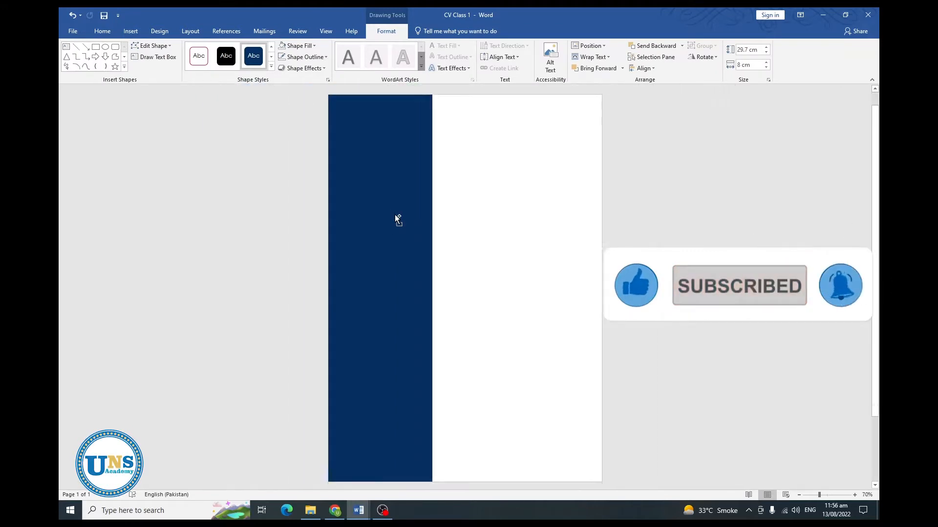
- Fill the sidebar rectangle with dark teal and remove its outline
left_click(299, 45)
left_click(299, 103)
left_click(306, 57)
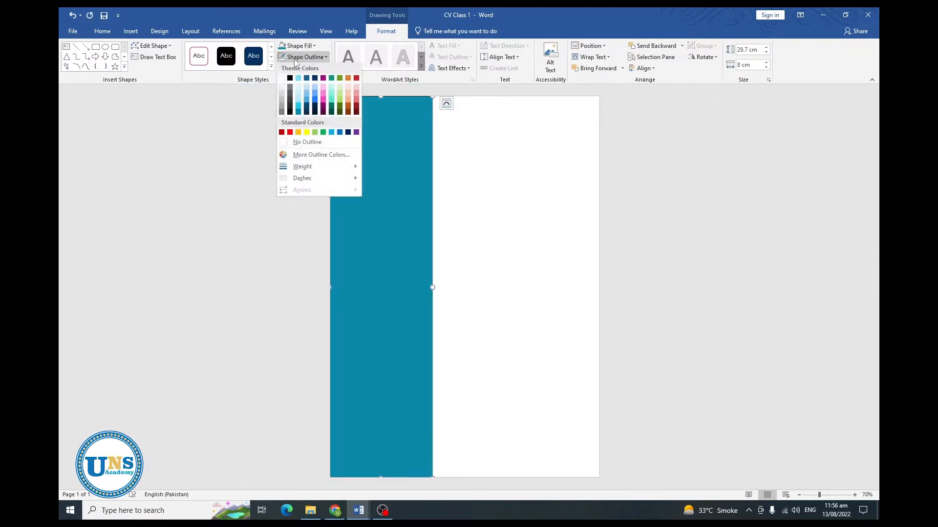
left_click(313, 145)
- Draw a square near the top of the teal sidebar and set its height and width to 5.5 cm
scroll(415, 190, "up", 3)
scroll(414, 189, "up", 2)
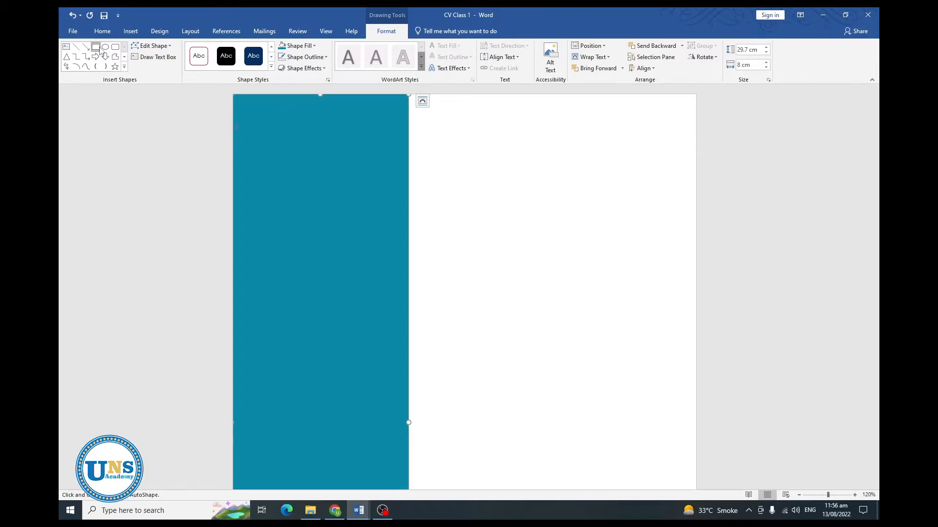
left_click_drag(252, 122, 382, 247)
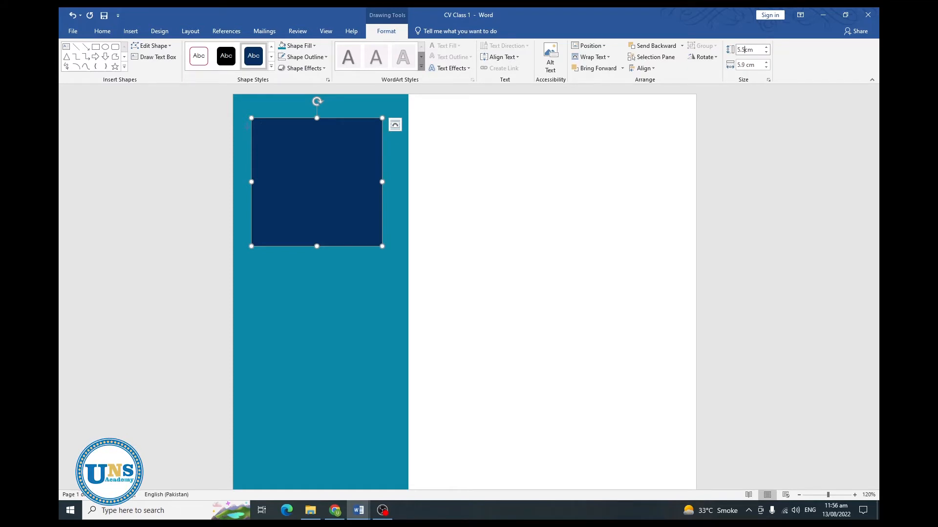
left_click(744, 65)
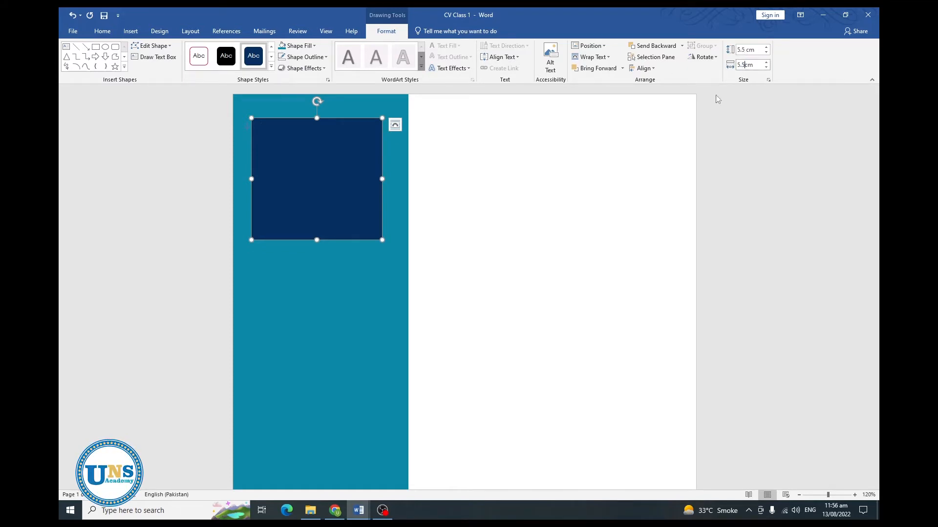
- Remove the square's fill and give it a thick white outline
left_click(360, 171)
left_click(299, 45)
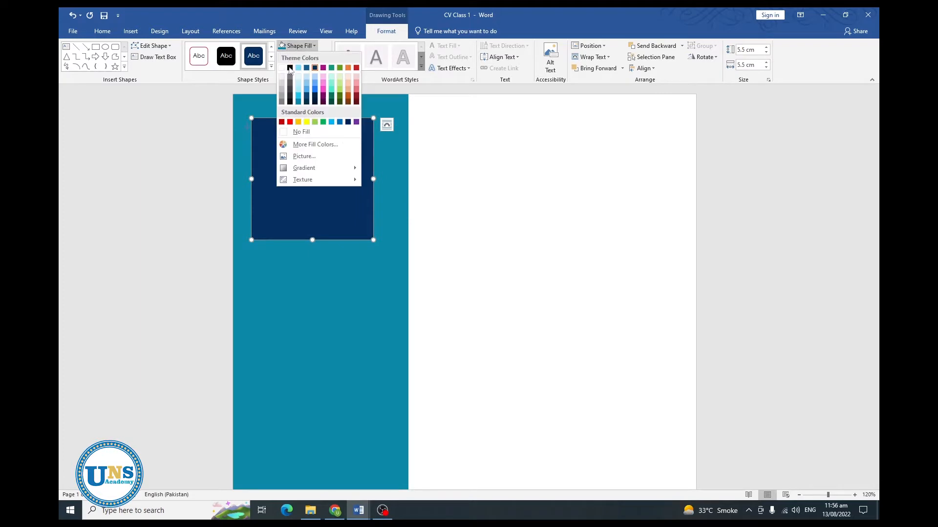
left_click(301, 132)
left_click(303, 56)
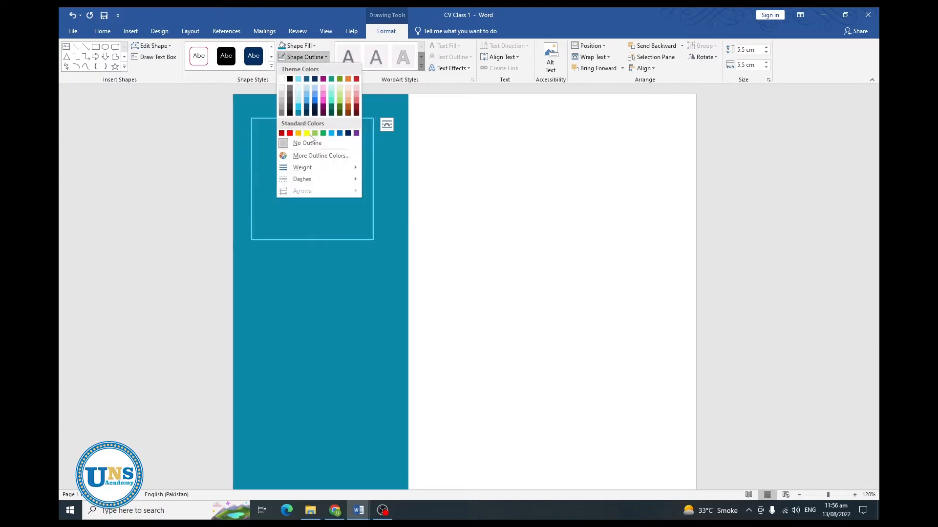
mouse_move(302, 167)
left_click(385, 251)
left_click(303, 57)
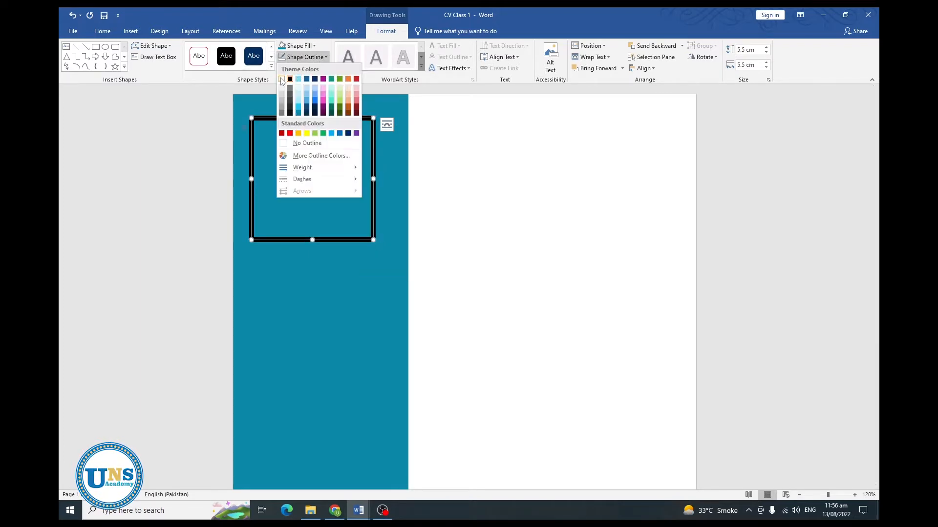
left_click(282, 79)
left_click(271, 130)
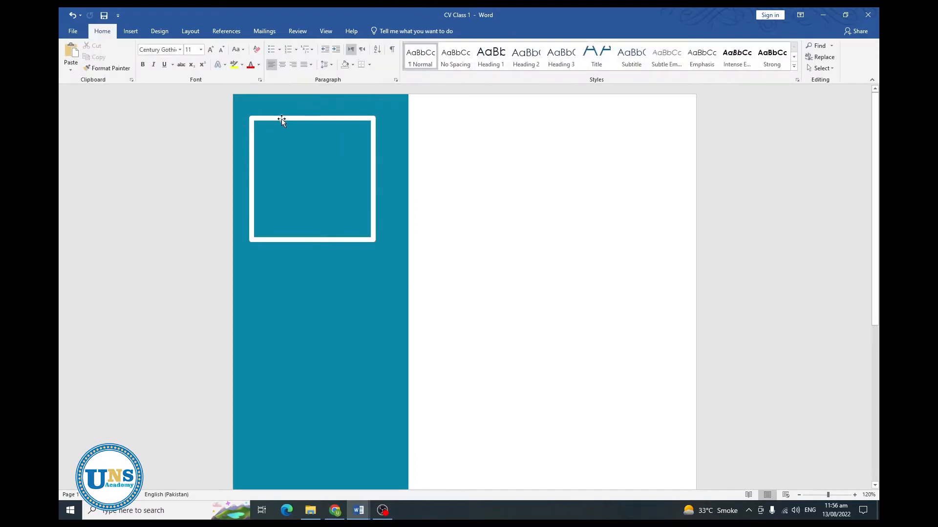
- Draw a second square inside the white frame and set its height and width to 5 cm
left_click(281, 118)
left_click(96, 46)
left_click_drag(257, 125, 365, 232)
left_click(747, 49)
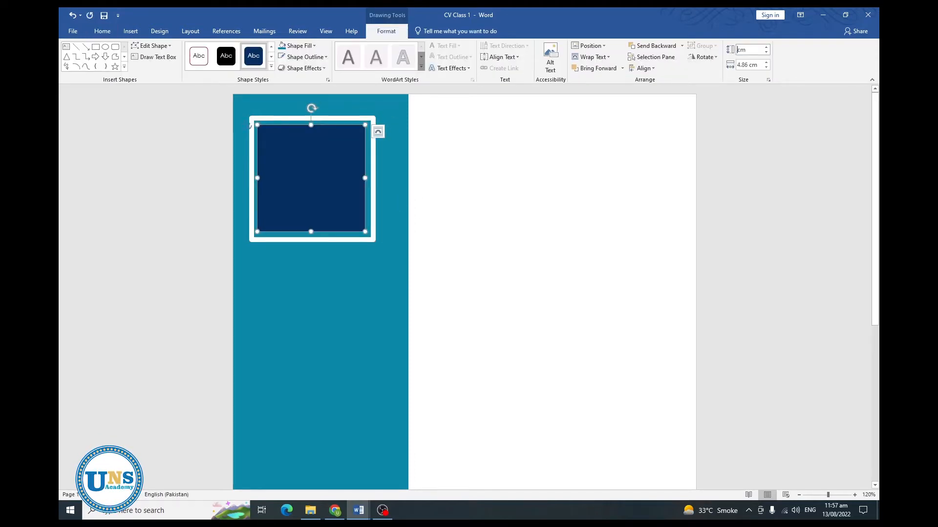
left_click(747, 65)
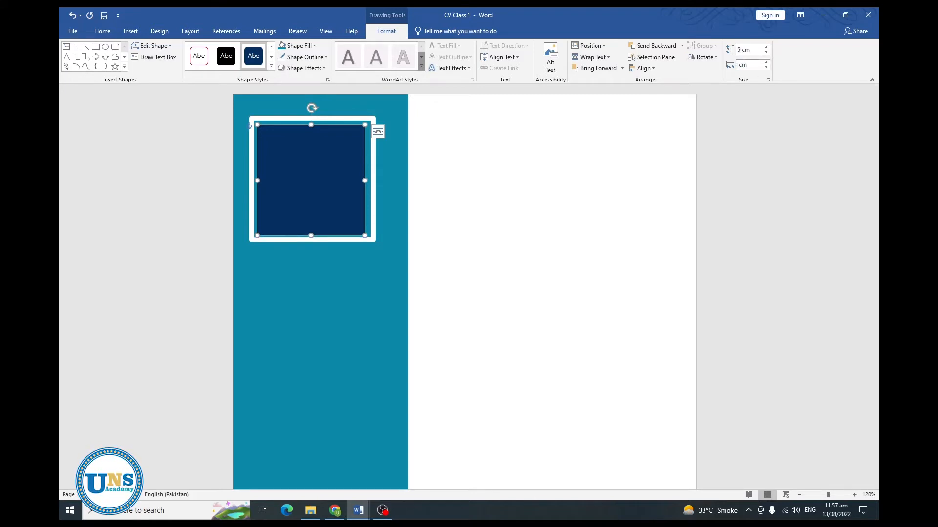
type("5")
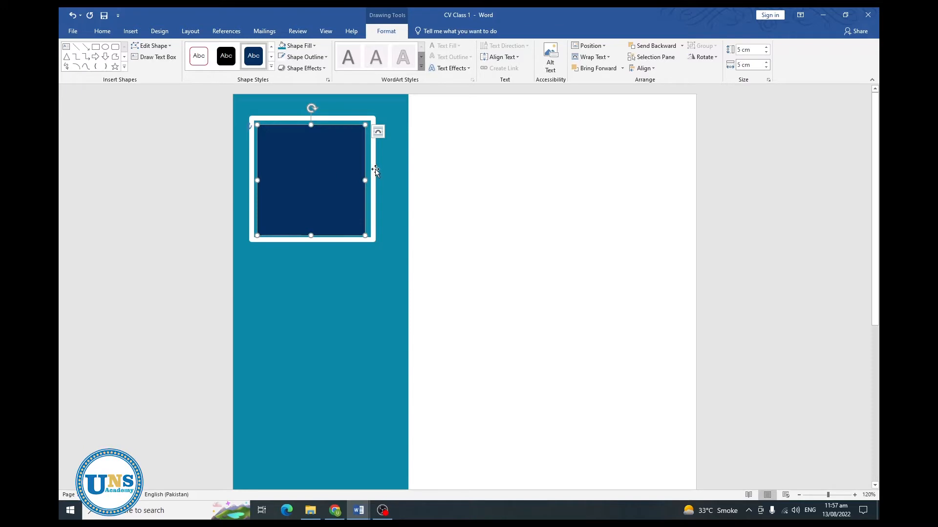
left_click(375, 172)
left_click(340, 182)
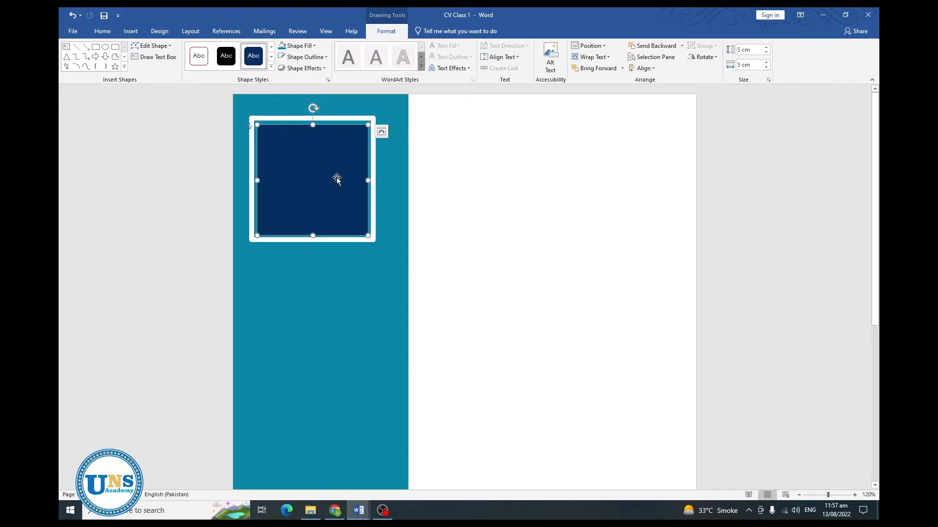
- Fill the inner square with the portrait picture "image (1)" from the Desktop folder
left_click(293, 46)
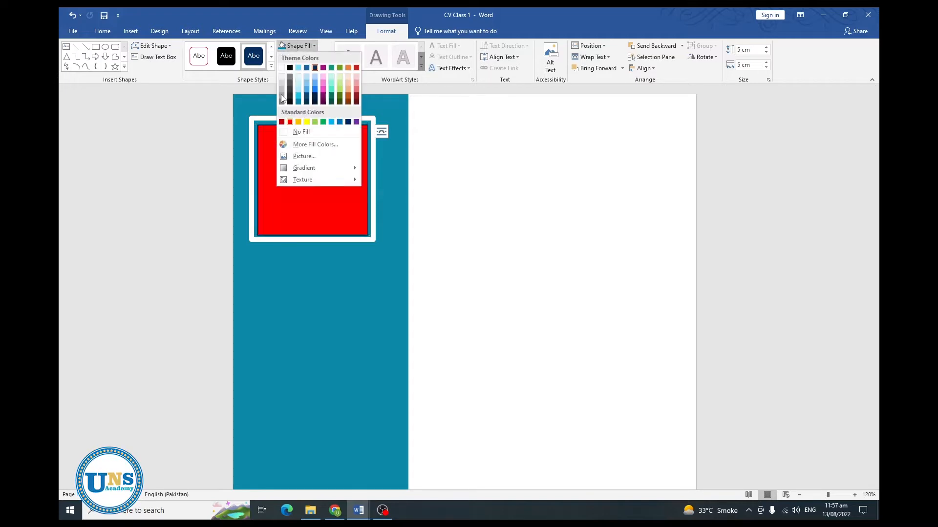
left_click(304, 155)
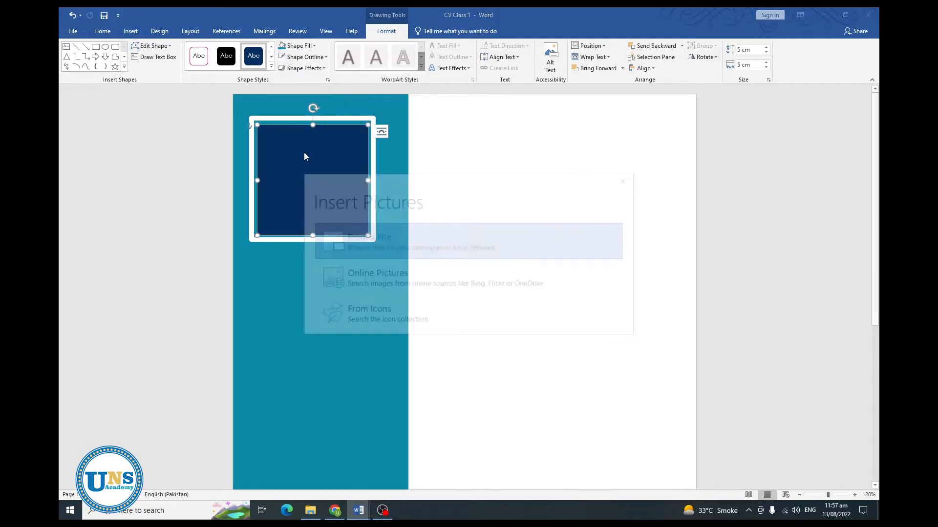
left_click(357, 241)
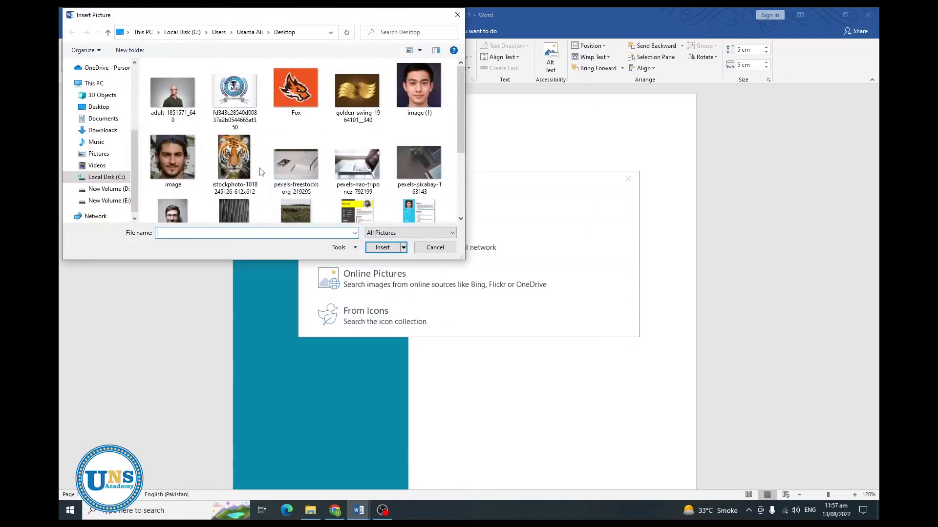
left_click(425, 94)
left_click(383, 248)
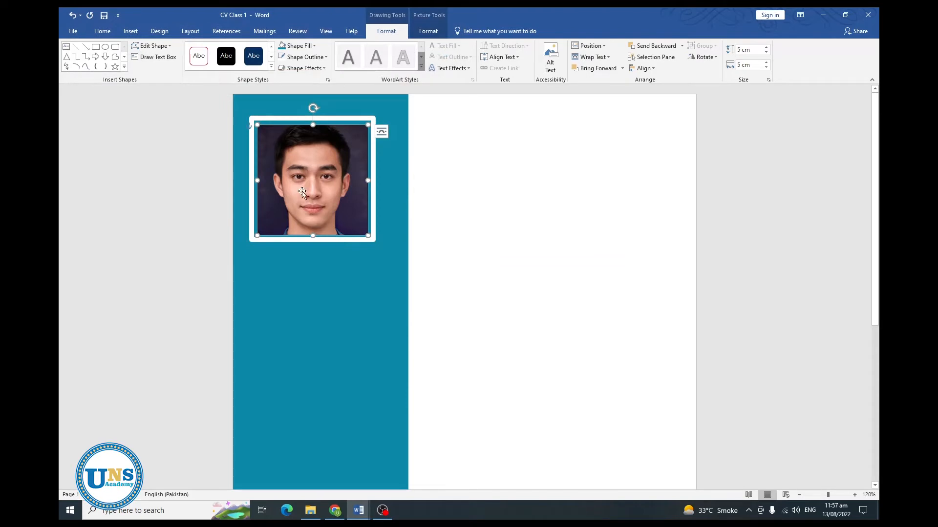
- Align the portrait square and the white frame with each other using Align Center and Align Middle
left_click_drag(327, 195, 317, 208)
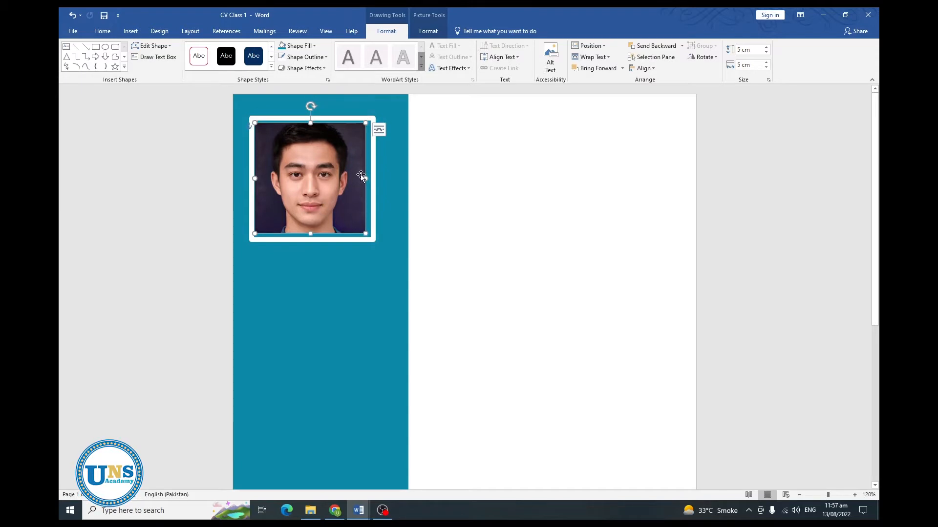
scroll(362, 171, "up", 3)
left_click(346, 152, "ctrl")
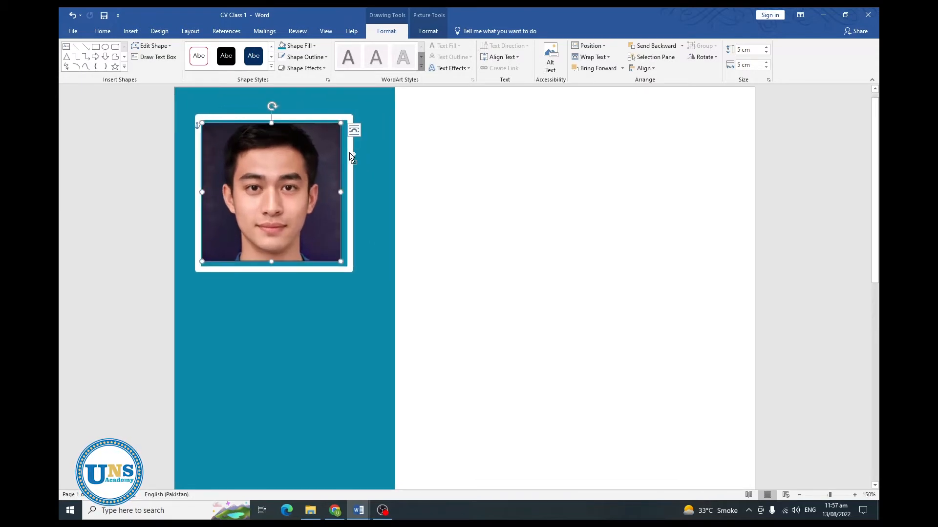
left_click(649, 68)
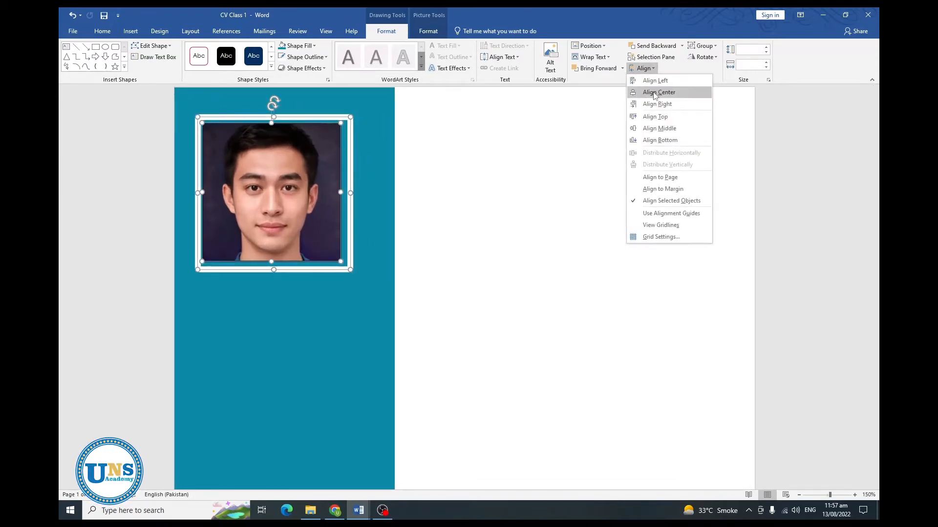
left_click(655, 93)
left_click(643, 68)
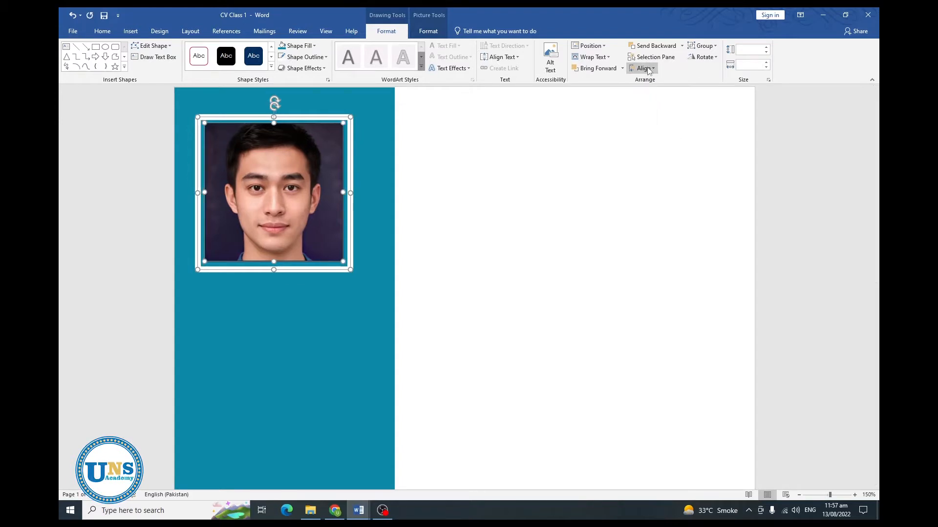
left_click(660, 128)
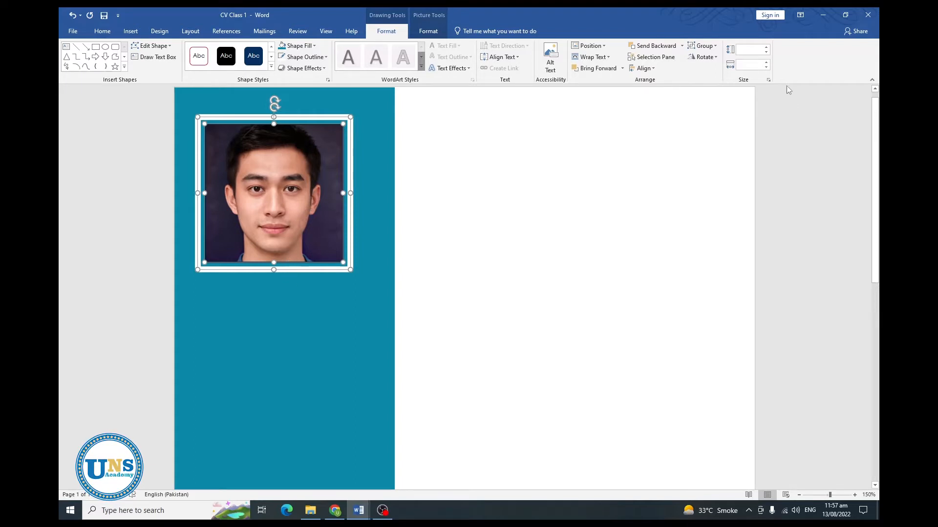
- Group the portrait square with the white frame so they form one object
left_click(703, 45)
left_click(703, 56)
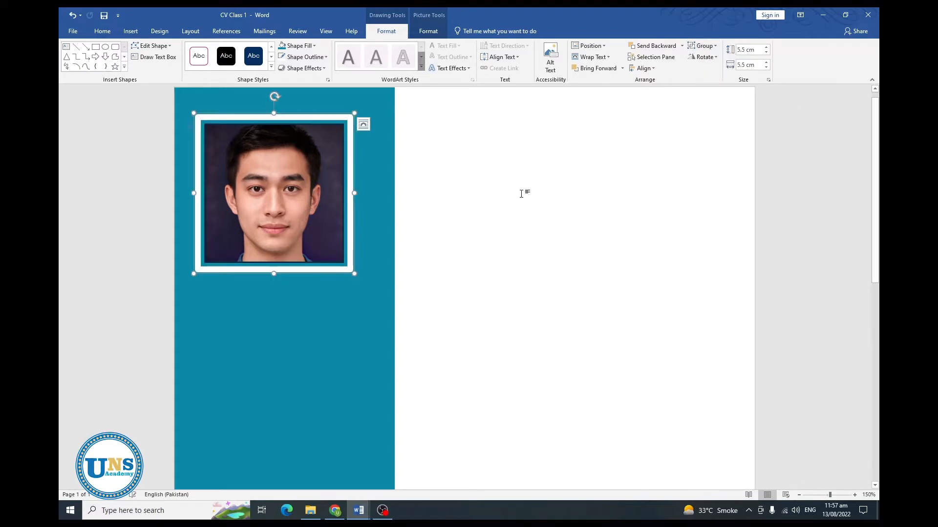
left_click(492, 219)
- Draw a text box about 5.4 cm wide and 1.1 cm high below the portrait frame and enter "Name", centred
scroll(492, 220, "down", 2, "ctrl")
left_click(130, 30)
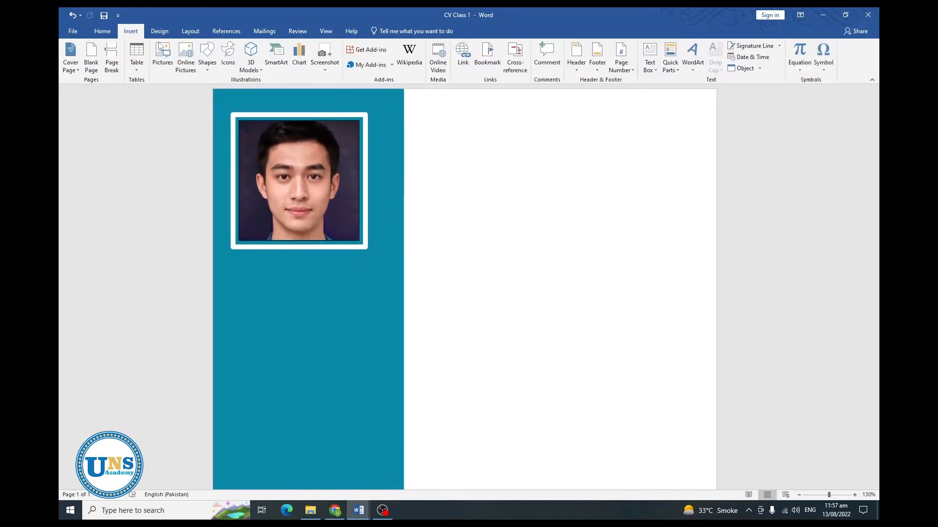
left_click(207, 58)
left_click(203, 90)
left_click_drag(233, 253, 363, 279)
type("Name")
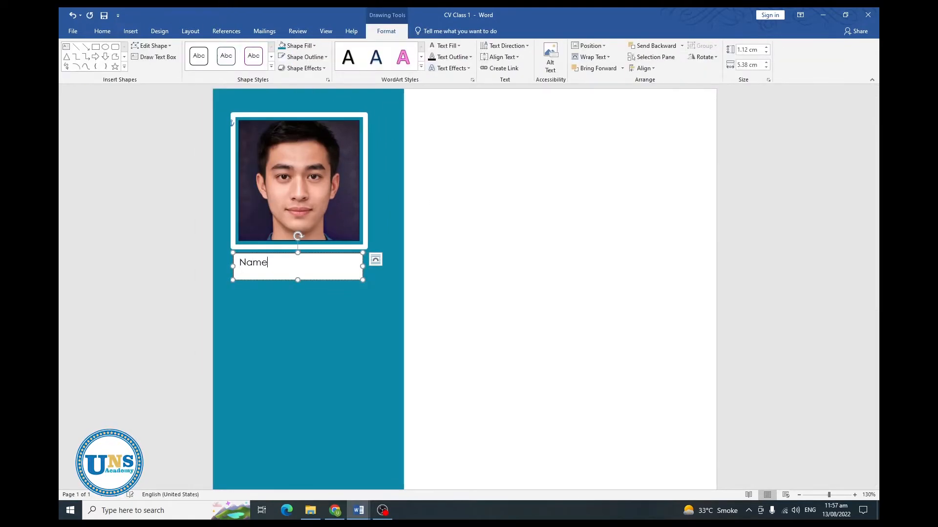
key("ctrl+e")
- Format the "Name" text in Arial, bold, at 22 pt
key("ctrl+a")
left_click(102, 31)
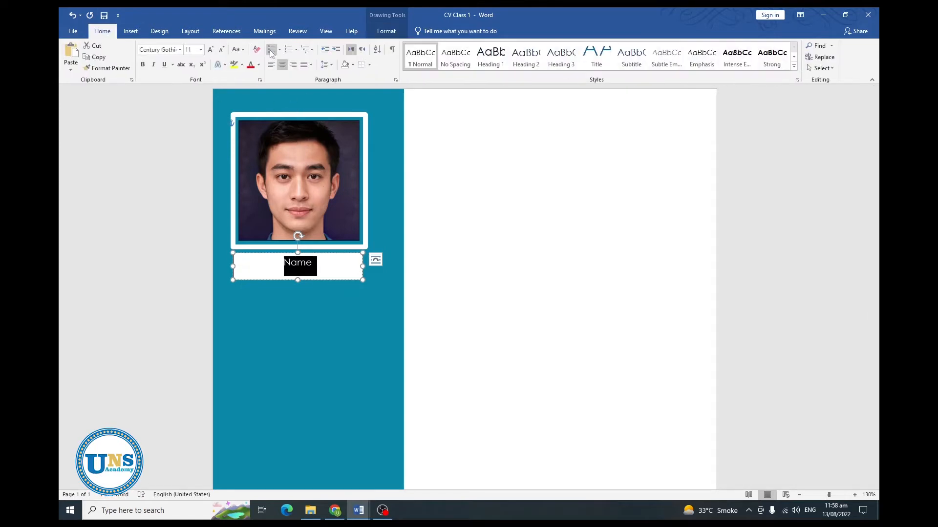
left_click(179, 49)
left_click(165, 138)
key("ctrl+b")
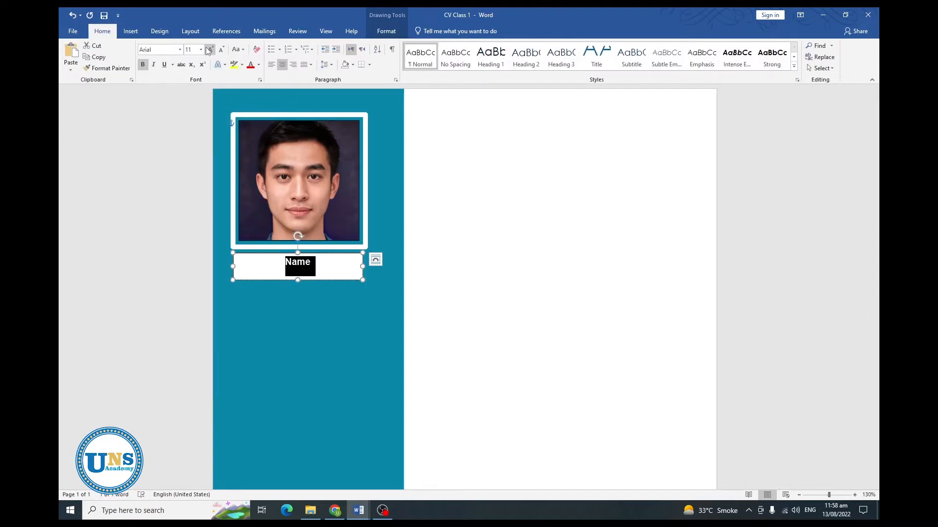
left_click(201, 50)
left_click(192, 144)
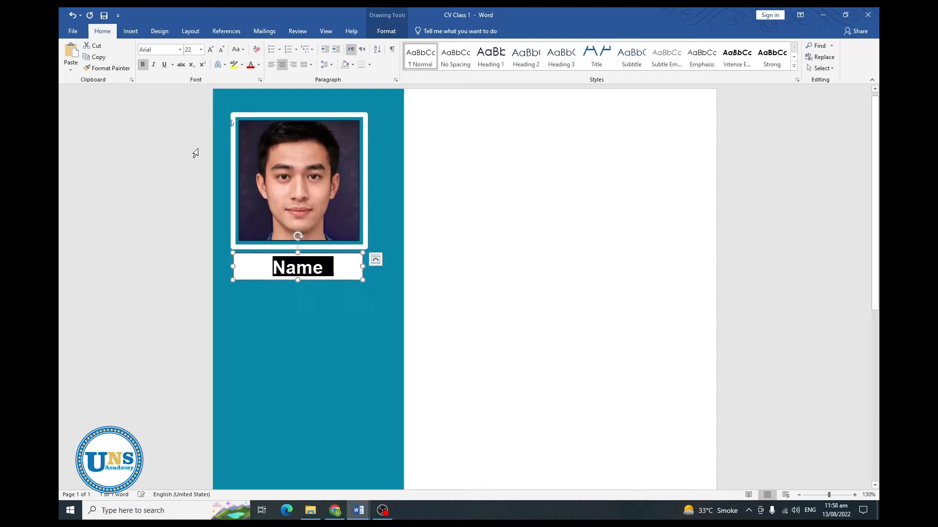
- Remove the fill and outline of the "Name" text box and colour its text white
left_click(386, 31)
left_click(299, 45)
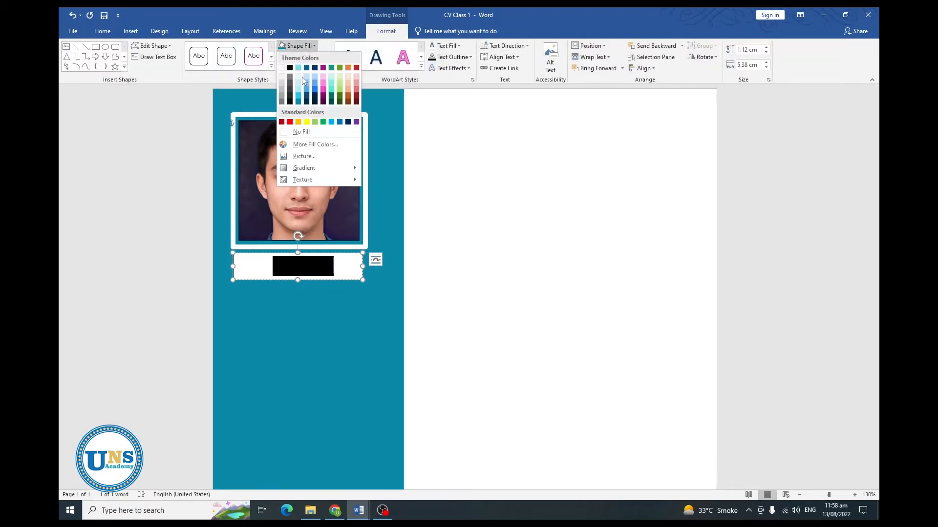
left_click(300, 129)
left_click(303, 57)
left_click(315, 150)
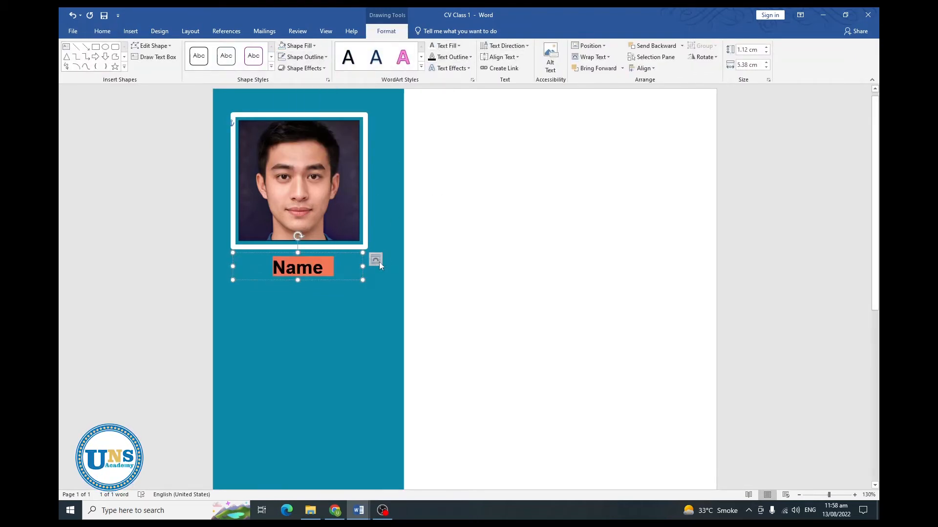
- Move the "Name" text box slightly up, closer to the portrait frame
scroll(381, 266, "up", 10)
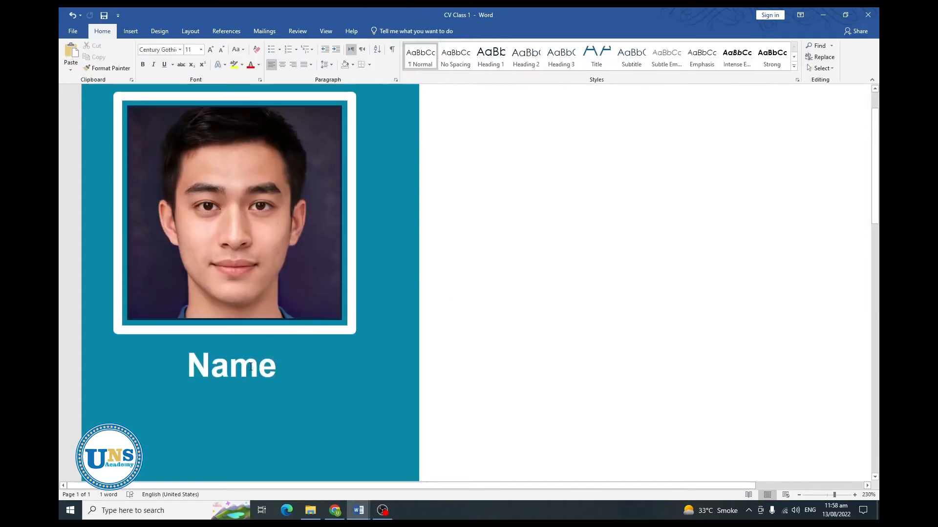
left_click(253, 346)
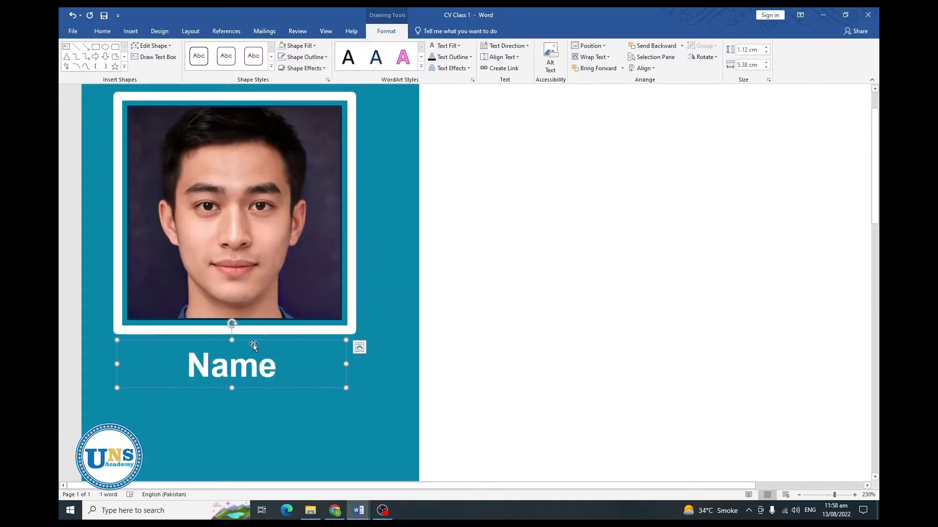
left_click_drag(253, 345, 256, 341)
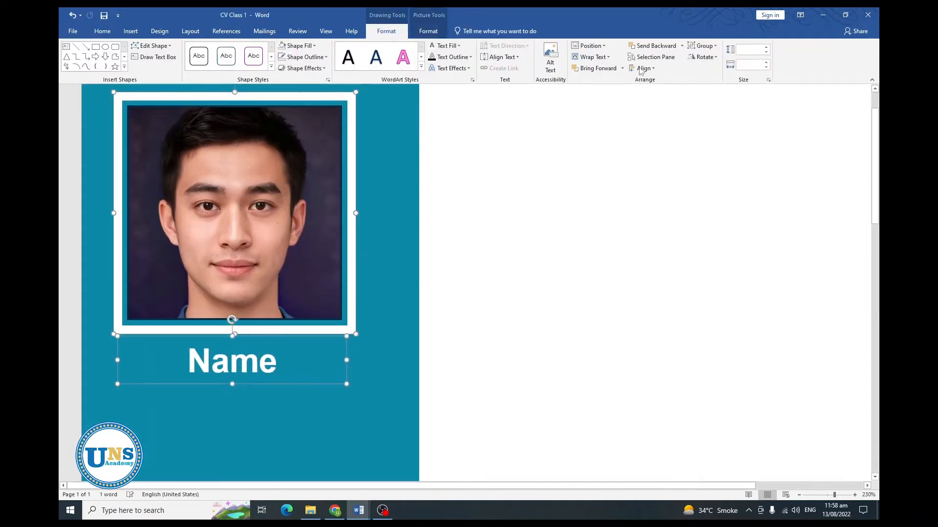
left_click(571, 207)
scroll(363, 254, "down", 7)
scroll(361, 252, "down", 4)
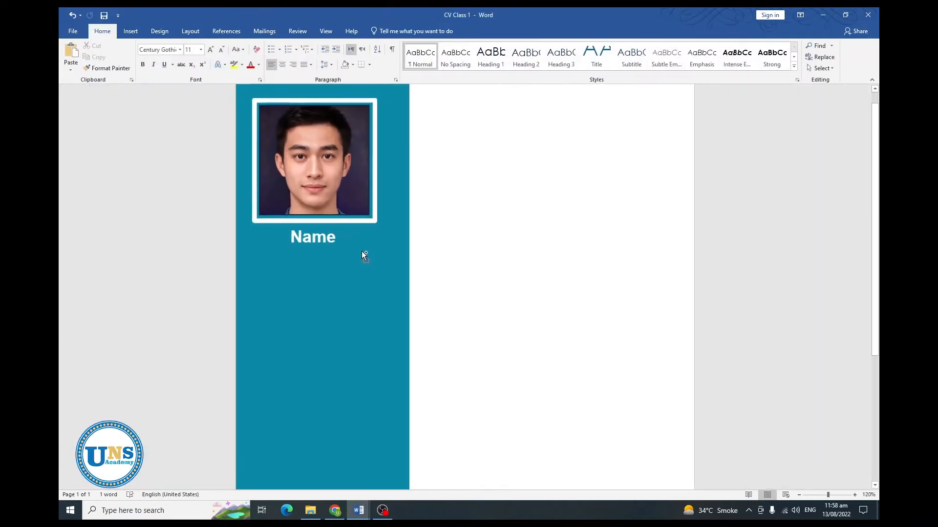
- Draw another text box in the sidebar below "Name" and set its height to 6 cm and width to 7 cm
left_click(130, 31)
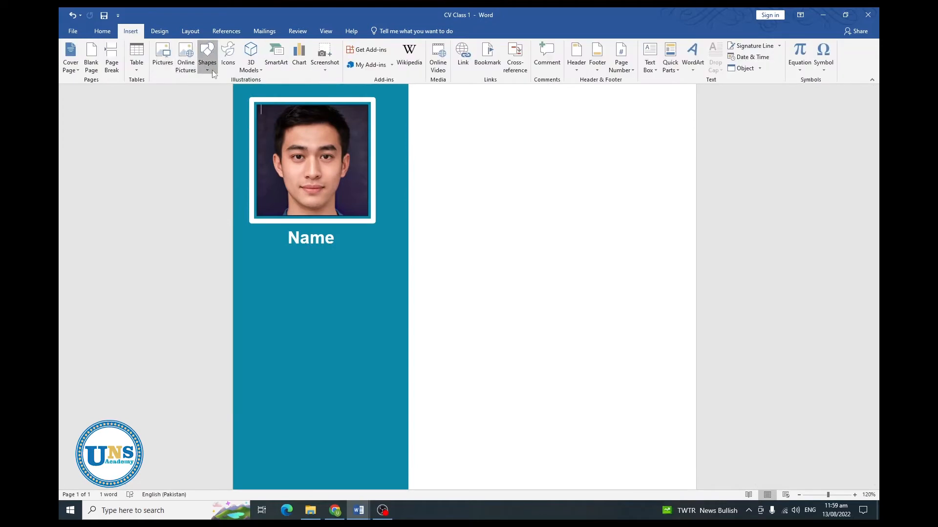
left_click(207, 58)
left_click(203, 100)
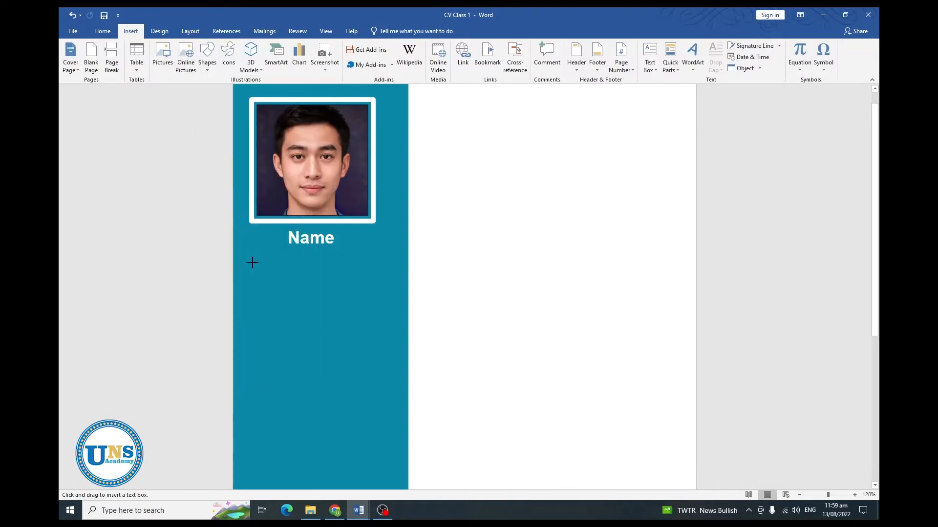
left_click_drag(248, 260, 383, 392)
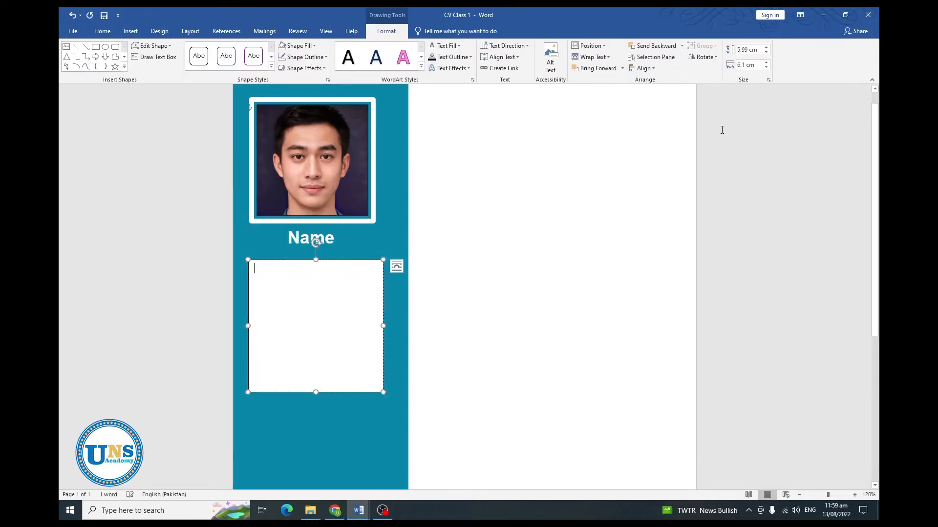
left_click(747, 49)
type("6")
left_click(743, 65)
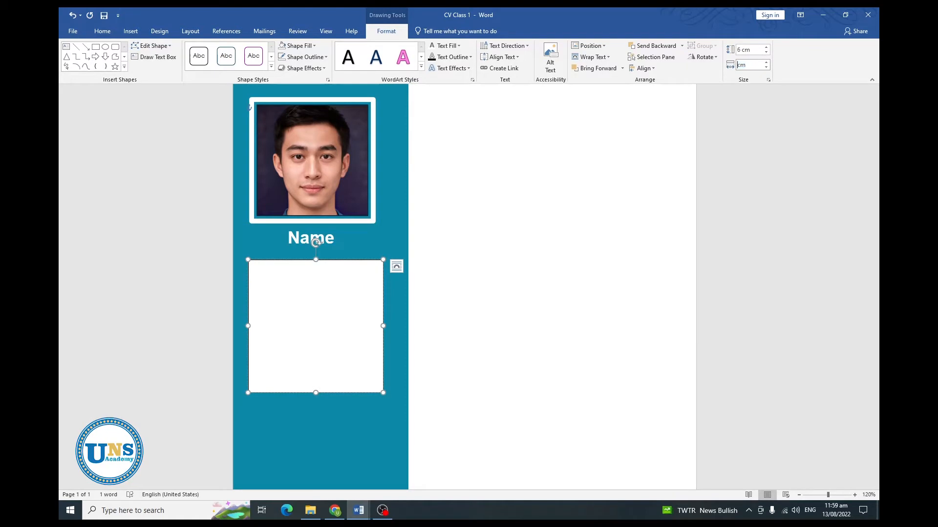
type("7")
left_click(352, 308)
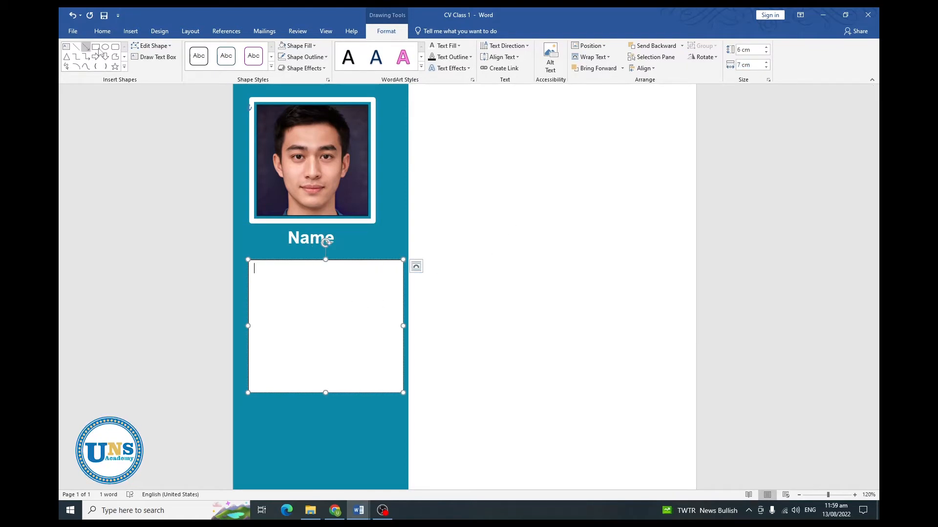
- Insert four icons into the new text box: the grid calendar, the phone handset, the closed envelope and the location marker
left_click(131, 31)
left_click(227, 50)
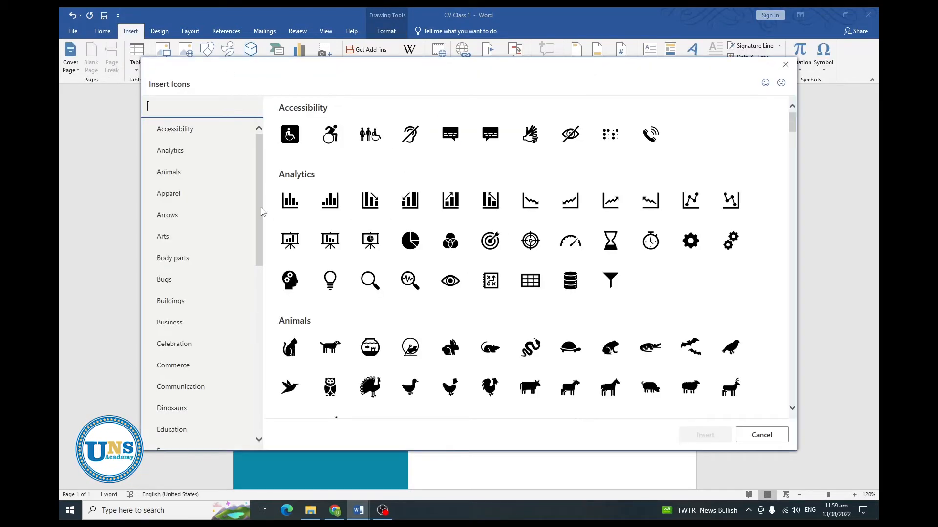
left_click_drag(262, 210, 261, 256)
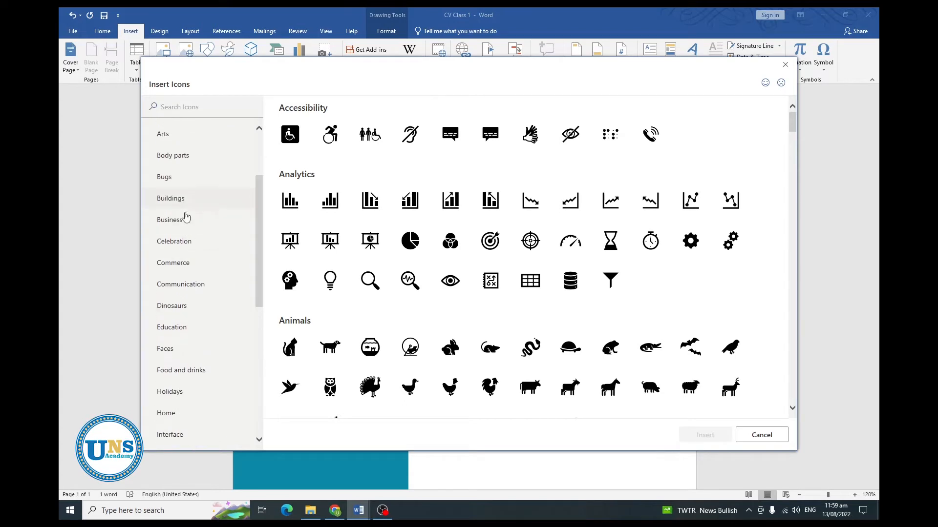
left_click(218, 225)
left_click(415, 211)
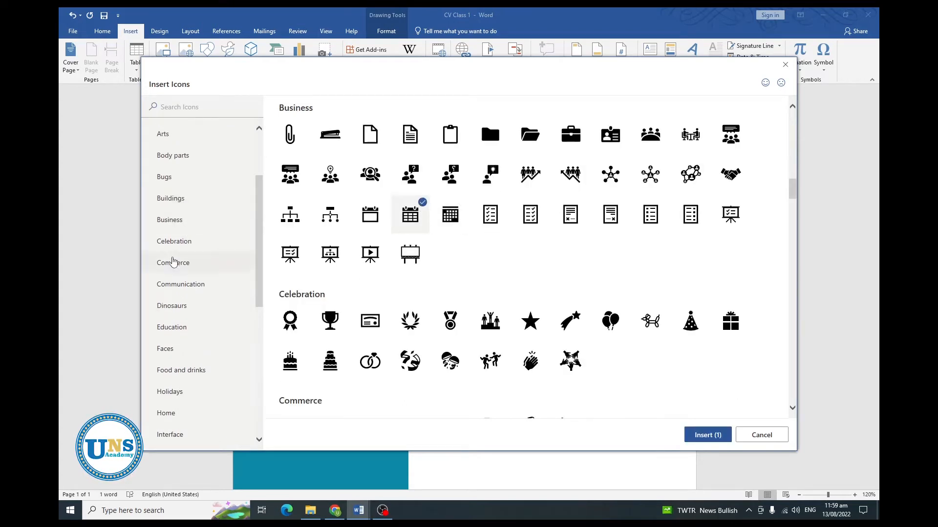
left_click(187, 329)
scroll(452, 211, "up", 4)
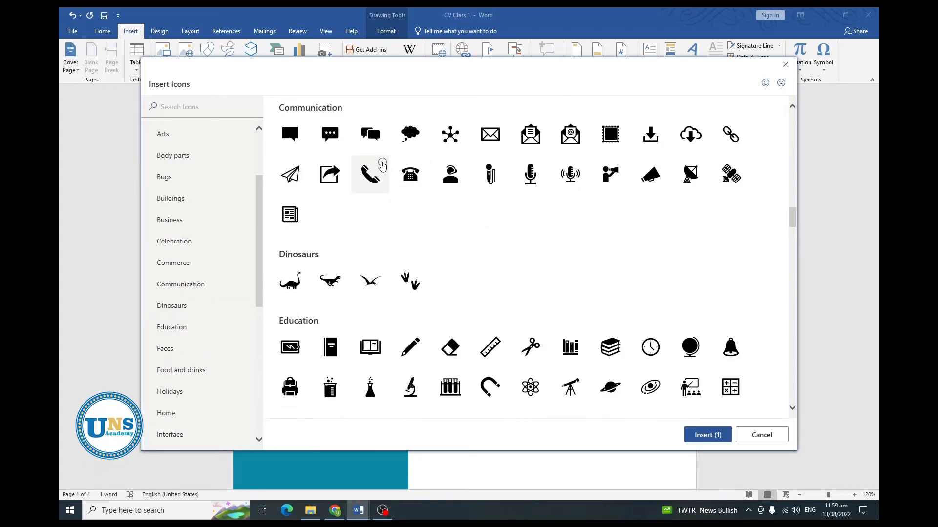
left_click(373, 171)
left_click(491, 158)
scroll(210, 323, "down", 2)
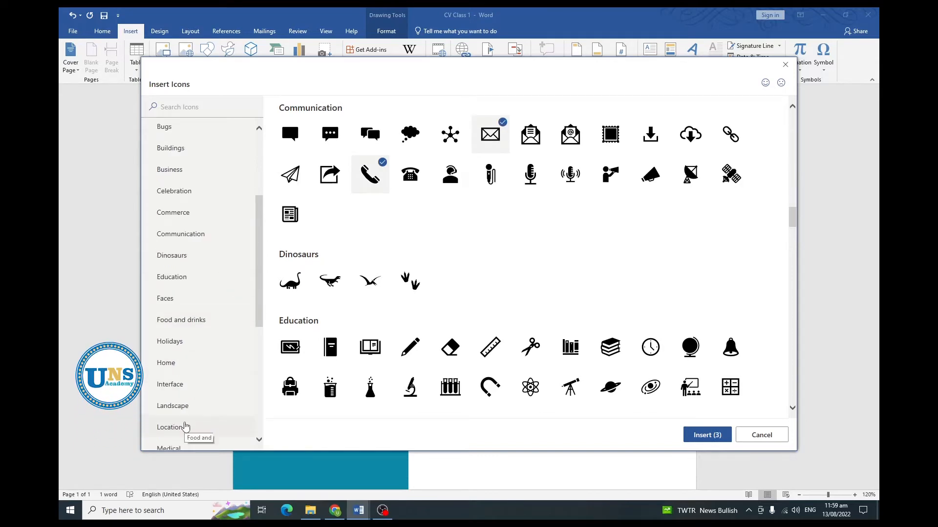
left_click(183, 428)
left_click(693, 435)
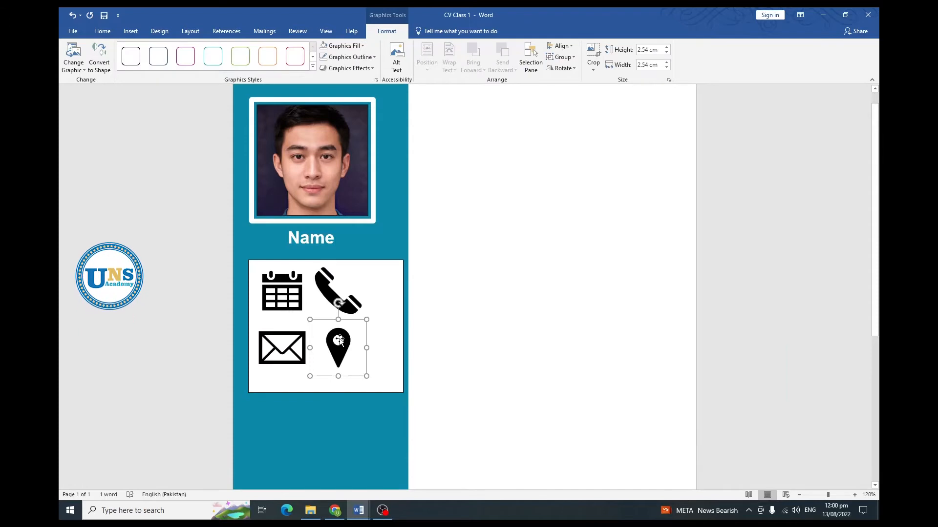
- Convert the location marker icon to a drawing shape and move it to the text box's lower right corner
left_click_drag(339, 339, 348, 347)
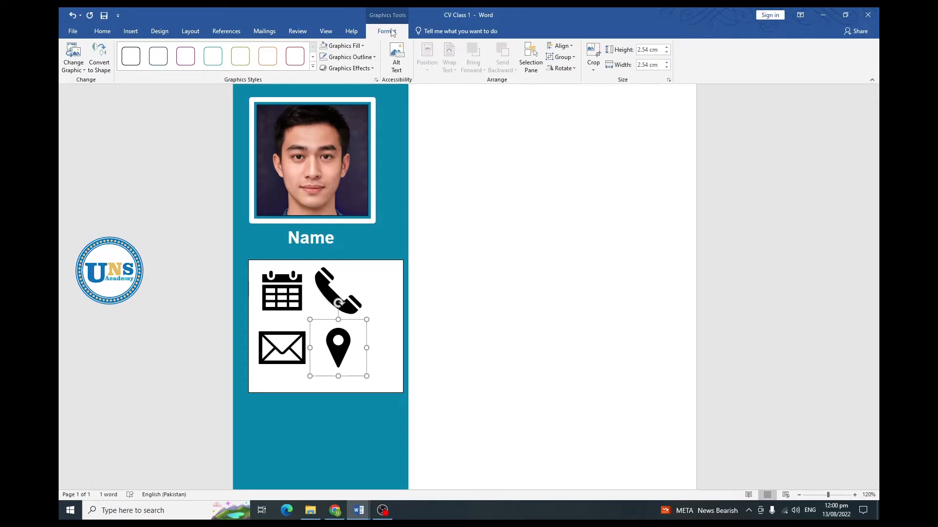
left_click(99, 56)
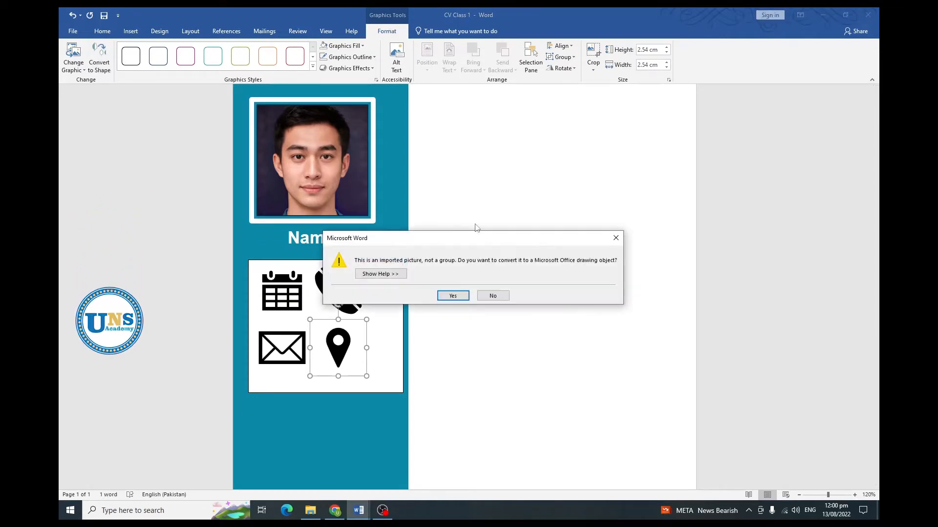
left_click(453, 296)
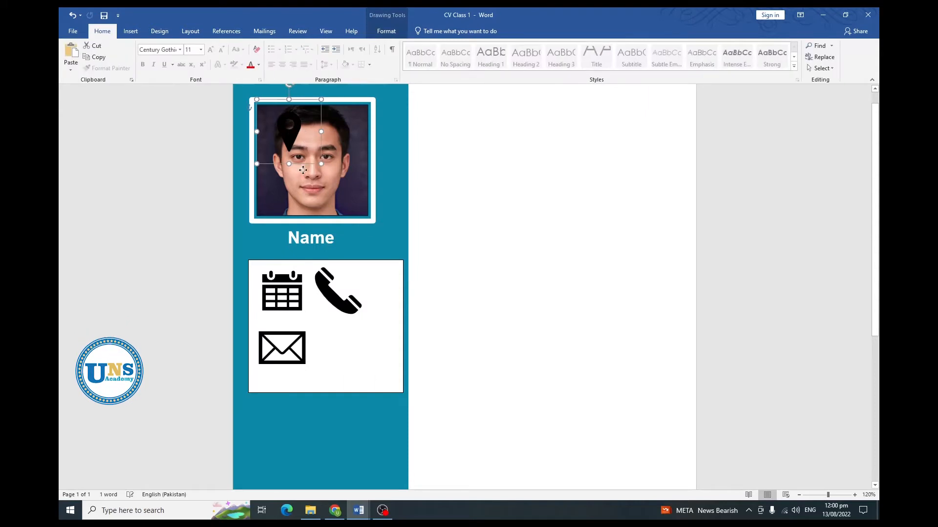
left_click_drag(290, 130, 370, 391)
- Convert the phone and calendar icons to drawing shapes and move both back over the text box below "Name"
left_click(344, 300)
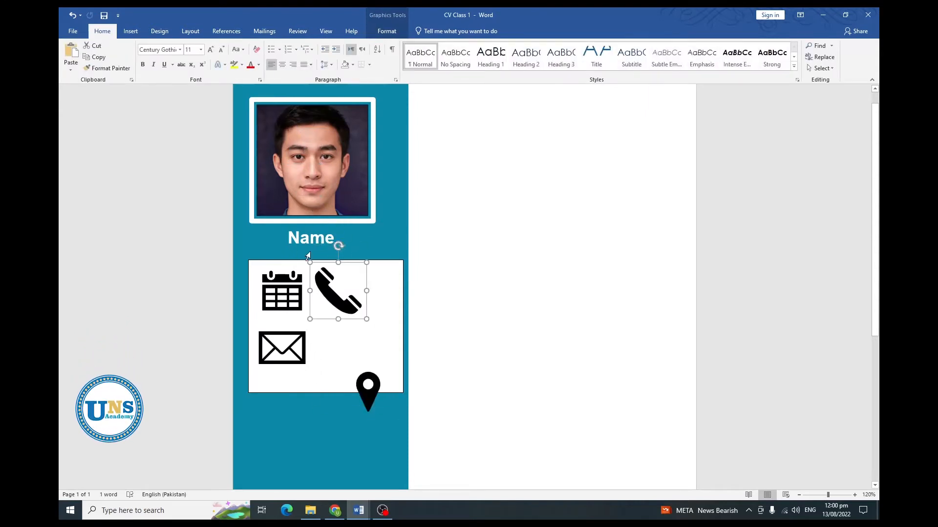
left_click(386, 30)
left_click(99, 56)
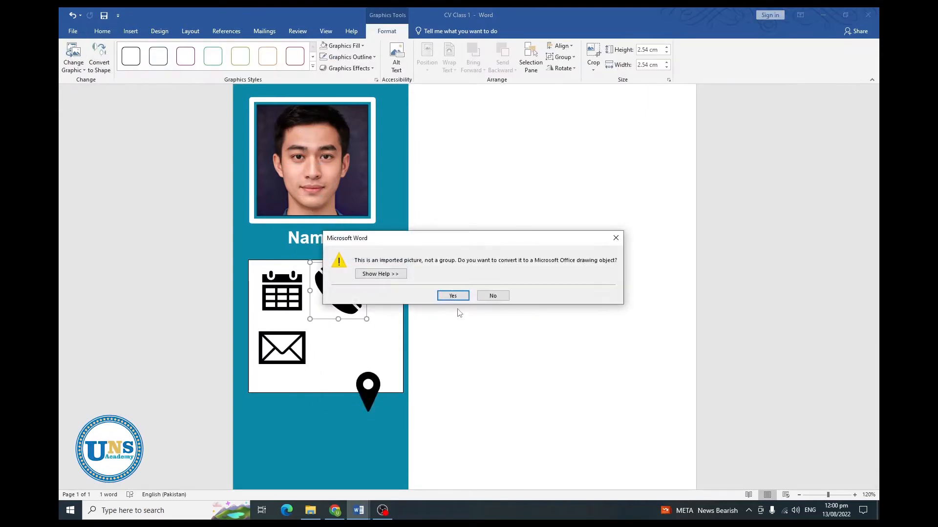
left_click(447, 296)
left_click_drag(294, 139, 352, 324)
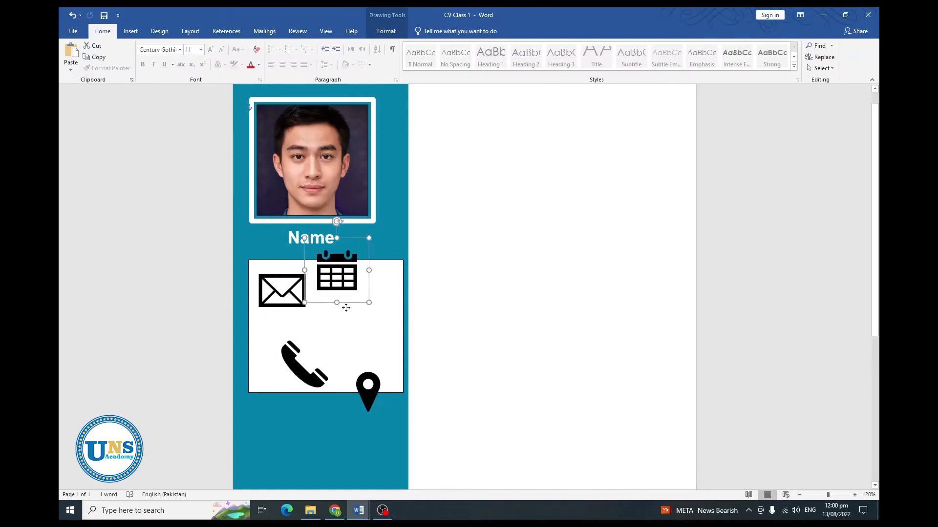
- Move the envelope to the text box's right edge, then shrink the calendar icon and place it on the left side
left_click(285, 287)
scroll(285, 287, "up", 10, "ctrl")
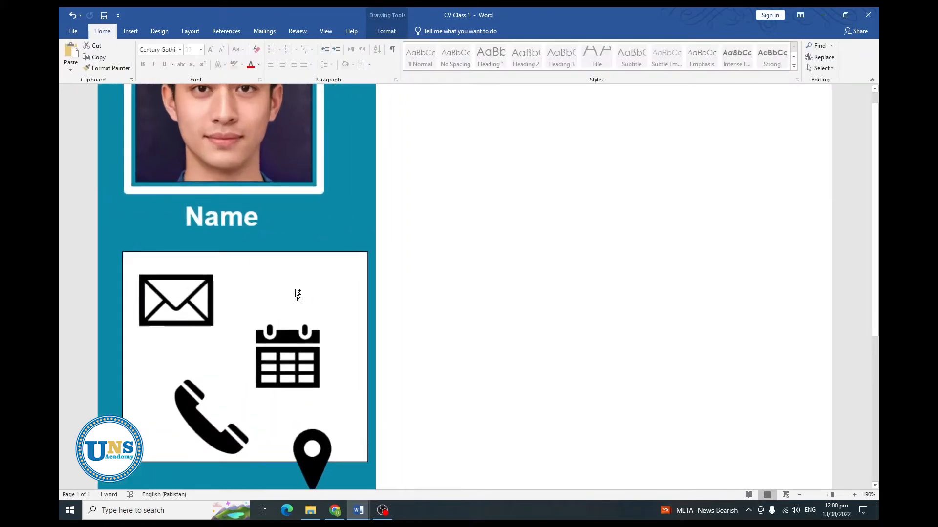
left_click_drag(190, 310, 368, 314)
left_click_drag(301, 394, 180, 330)
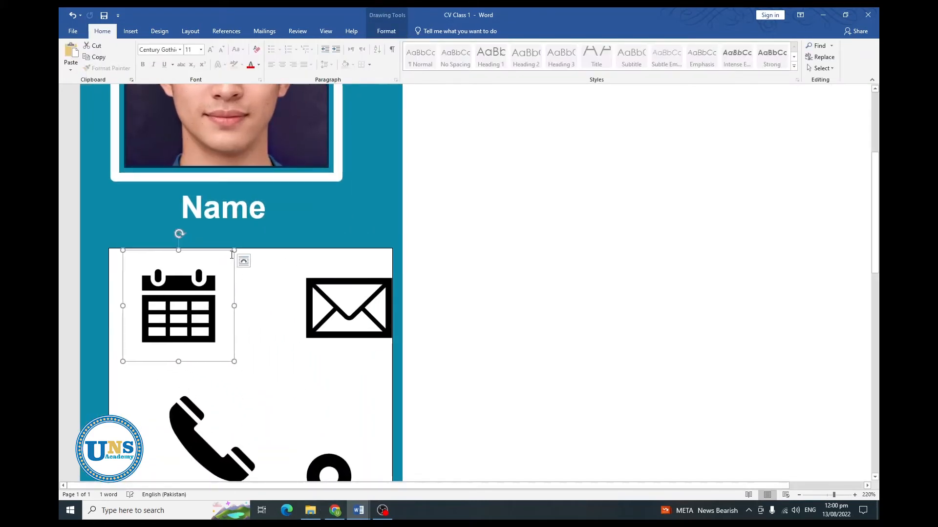
left_click_drag(234, 250, 212, 270, "ctrl")
left_click_drag(179, 314, 169, 363)
- Enter the heading "Contact" at the start of the text box that holds the icons
left_click(189, 289)
type("C")
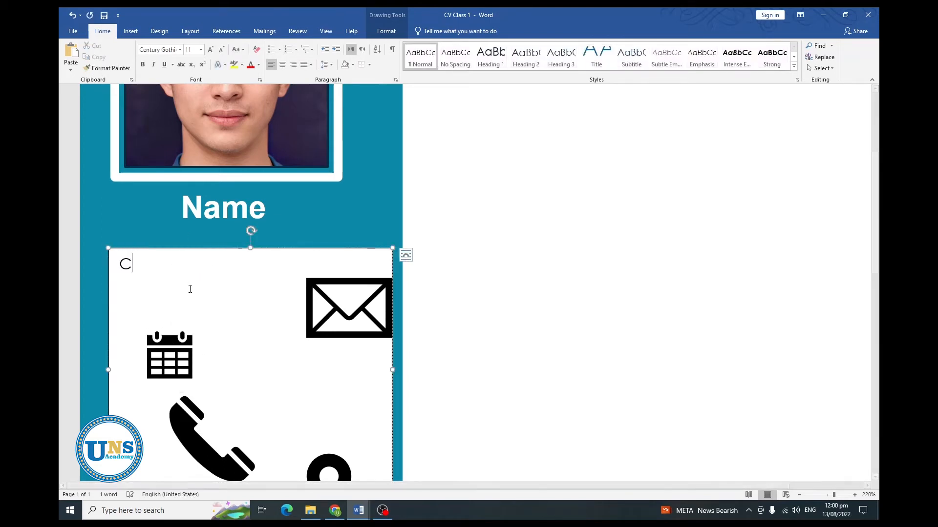
type("ontact")
- Format the "Contact" heading in Arial at 20 pt, bold and underlined
key("ctrl+a")
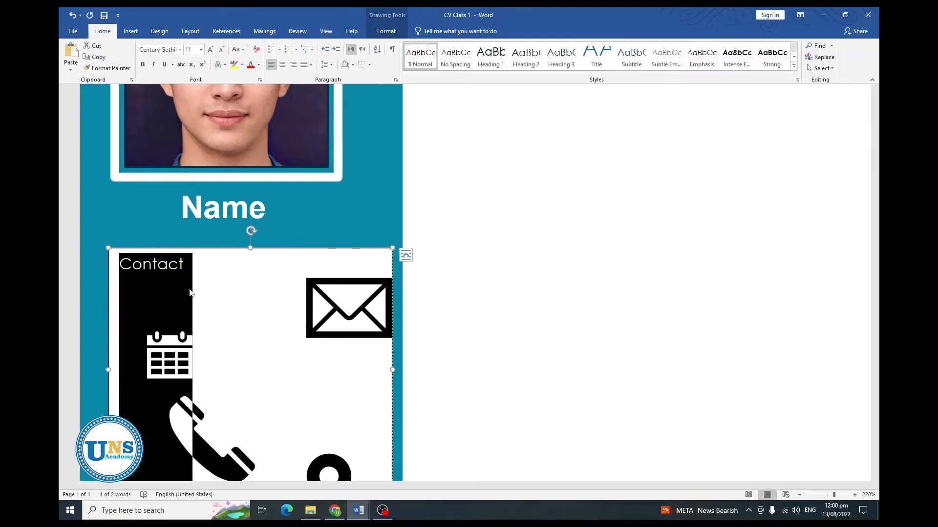
left_click(179, 50)
left_click(201, 130)
left_click(211, 50)
left_click(210, 50)
left_click(210, 49)
left_click(211, 50)
left_click(210, 50)
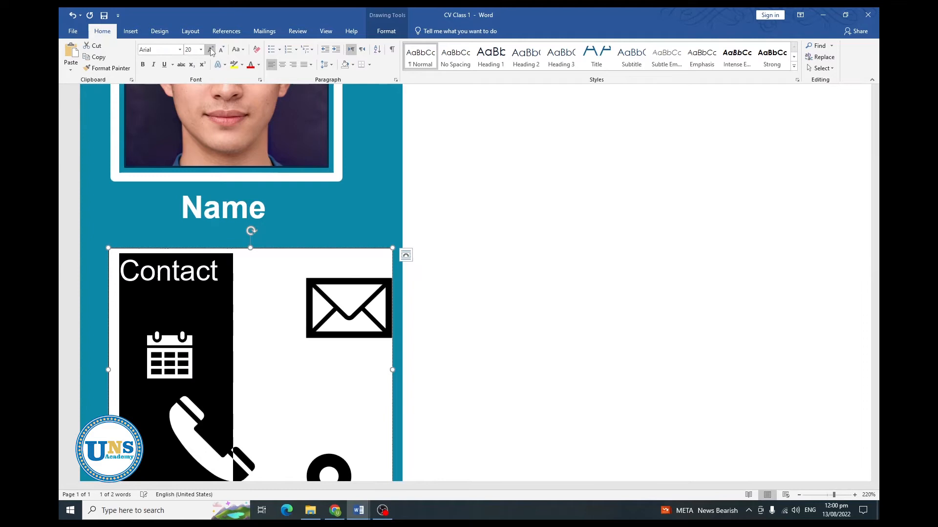
left_click(143, 65)
- Resize the calendar icon to 1 cm high and 1 cm wide
left_click(160, 341)
left_click(386, 31)
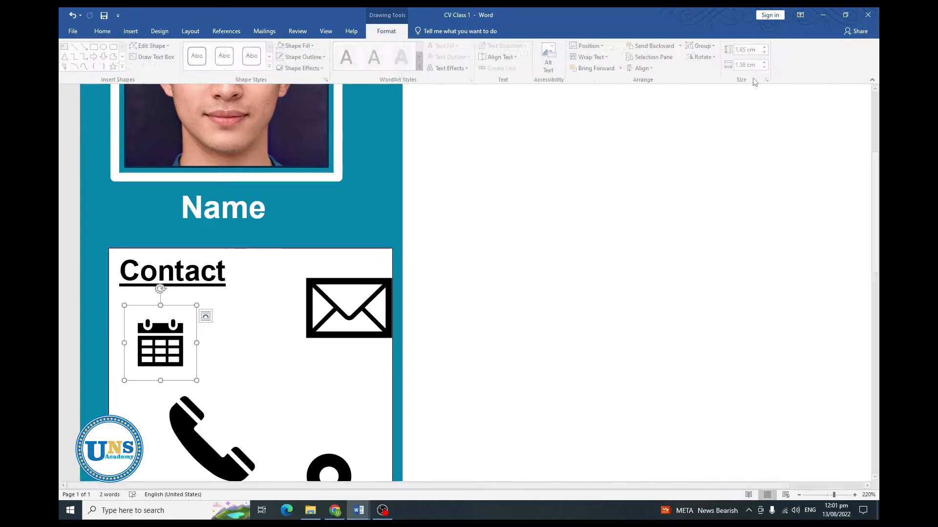
left_click(765, 52)
left_click(766, 52)
left_click(766, 52)
left_click(766, 52)
left_click(765, 53)
left_click(766, 52)
left_click(766, 52)
double_click(768, 68)
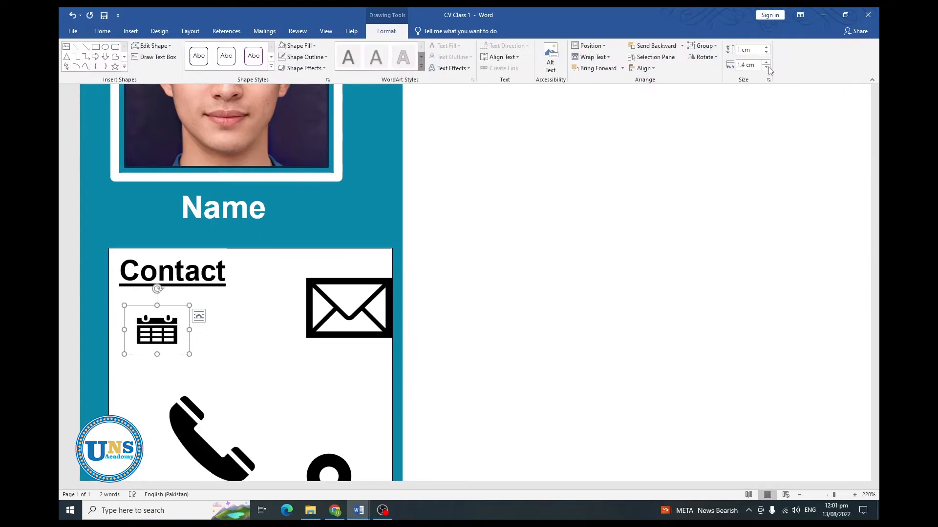
left_click(766, 68)
left_click(765, 67)
left_click(766, 68)
left_click(765, 67)
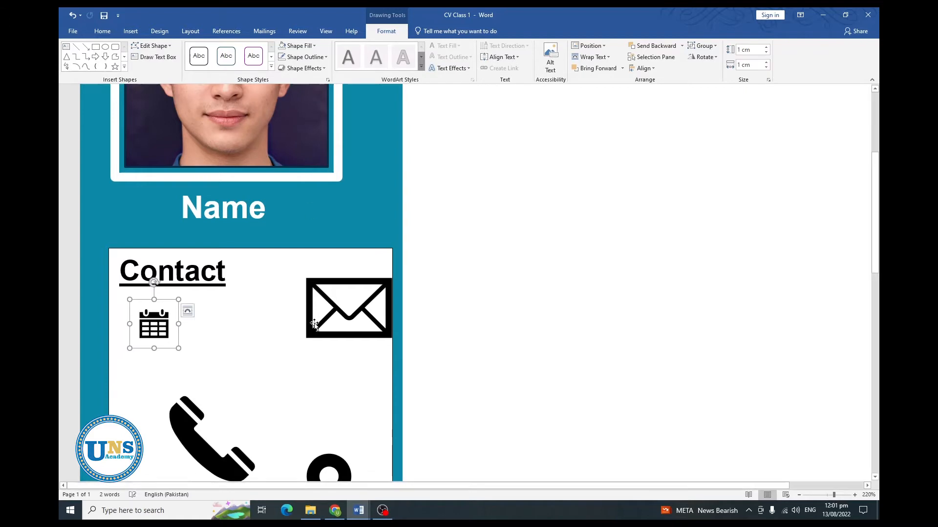
- Resize the phone icon to 1 cm by 1 cm and place it directly below the calendar icon
left_click(199, 439)
left_click(766, 52)
left_click(766, 53)
left_click(765, 52)
left_click(766, 53)
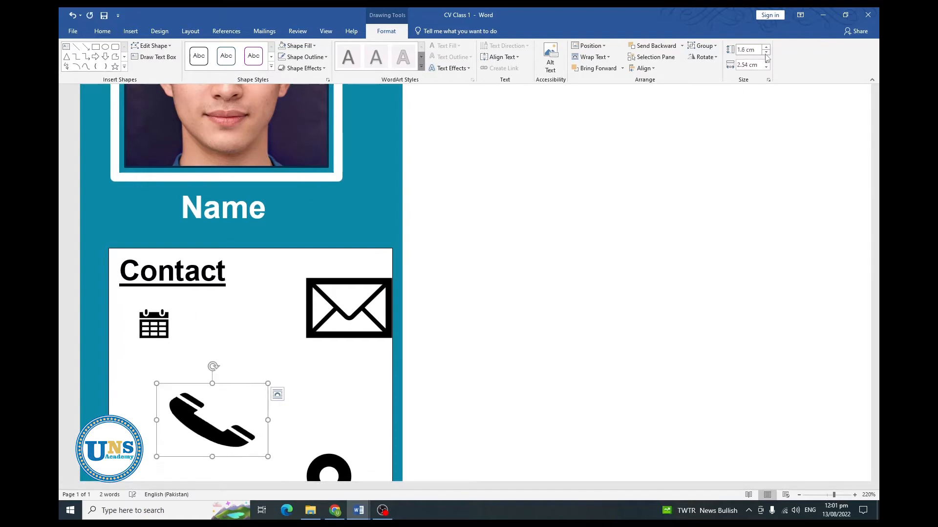
left_click(766, 52)
left_click(765, 52)
left_click(766, 52)
left_click(766, 52)
left_click(766, 67)
left_click(766, 67)
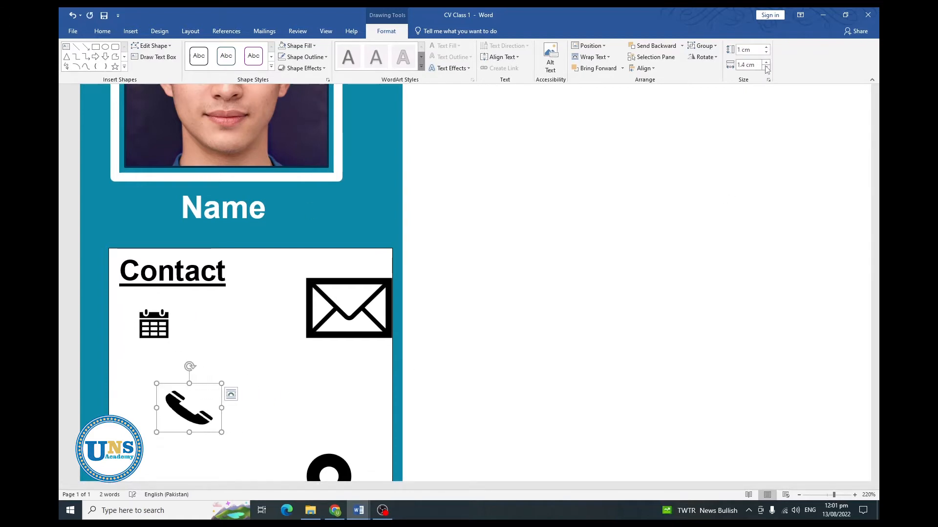
left_click(765, 67)
left_click_drag(180, 409, 151, 373)
- Move the envelope icon below the phone icon and resize it to 0.7 cm high and 1 cm wide
scroll(295, 364, "down", 2)
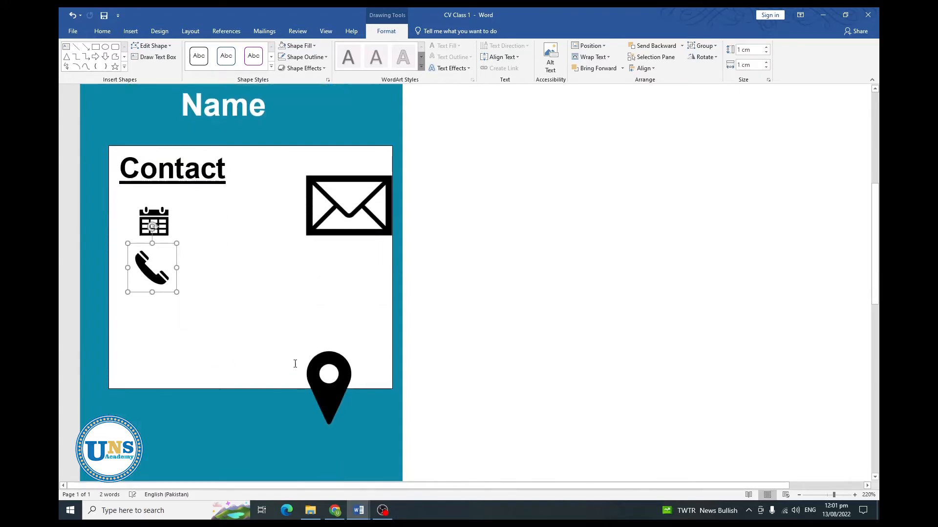
left_click_drag(336, 236, 151, 355)
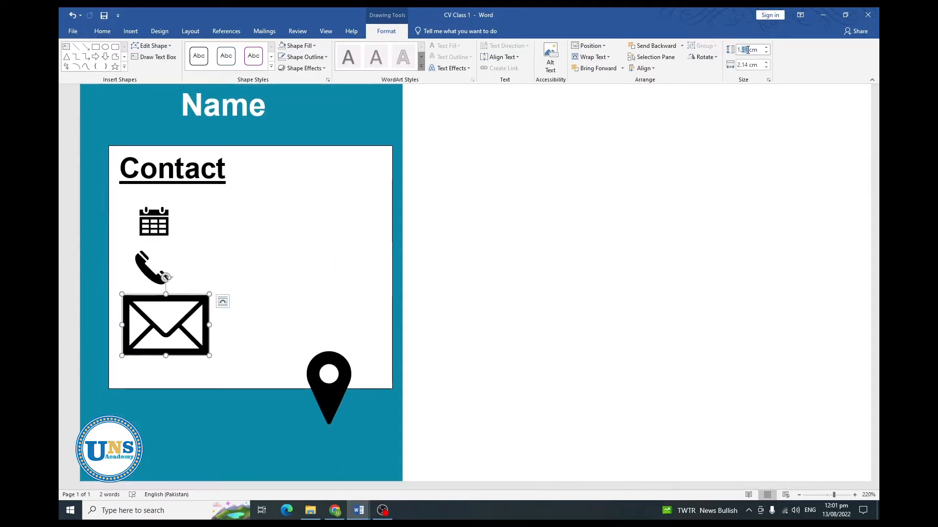
double_click(747, 65)
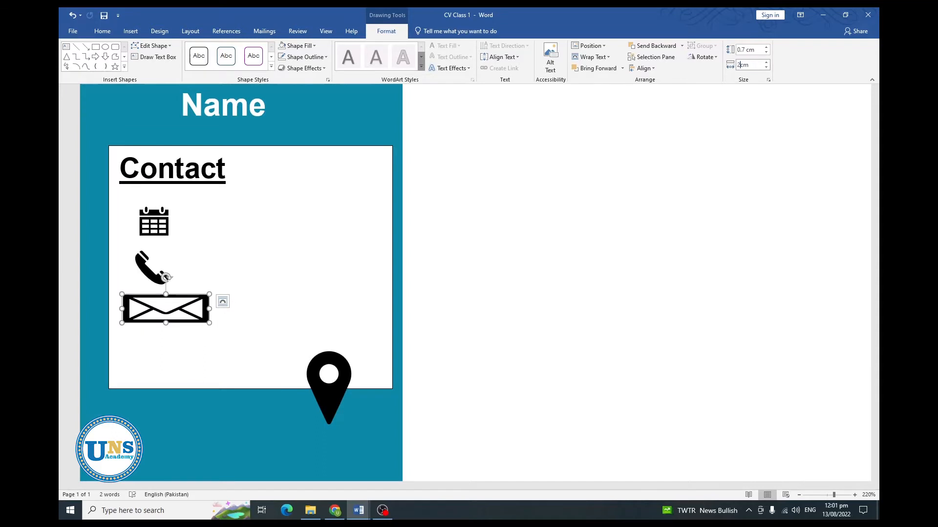
- Resize the map pin icon to 1 cm by 1 cm and place it below the envelope icon
left_click(336, 395)
left_click_drag(336, 395, 167, 370)
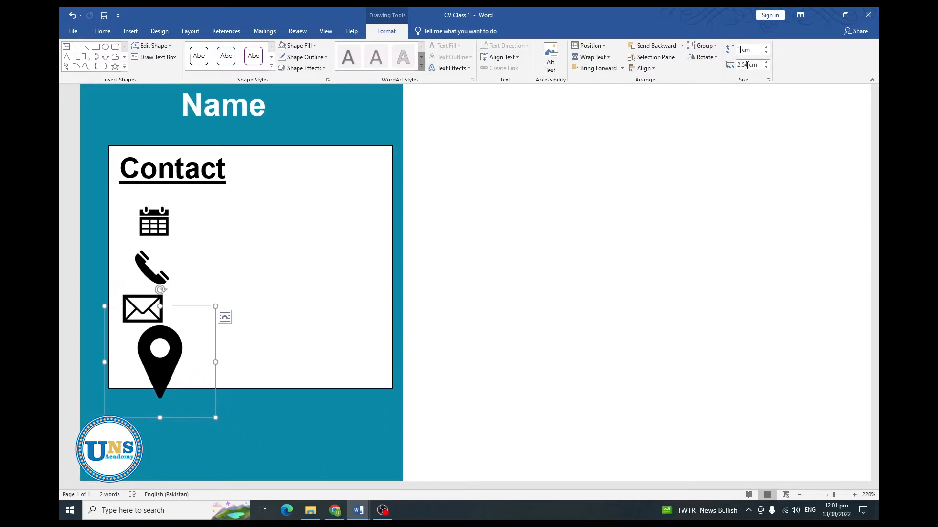
double_click(747, 65)
left_click(759, 49)
scroll(267, 262, "up", 8)
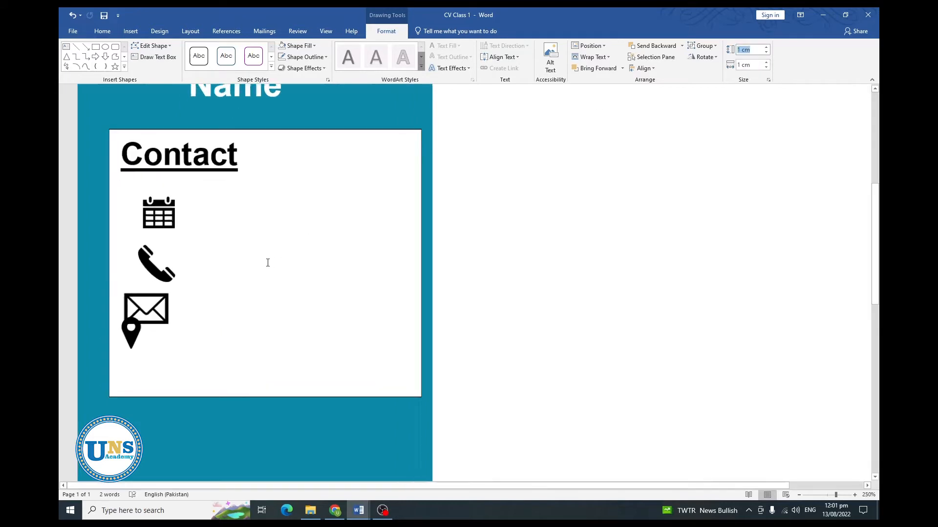
left_click_drag(177, 197, 172, 191)
left_click_drag(136, 343, 156, 372)
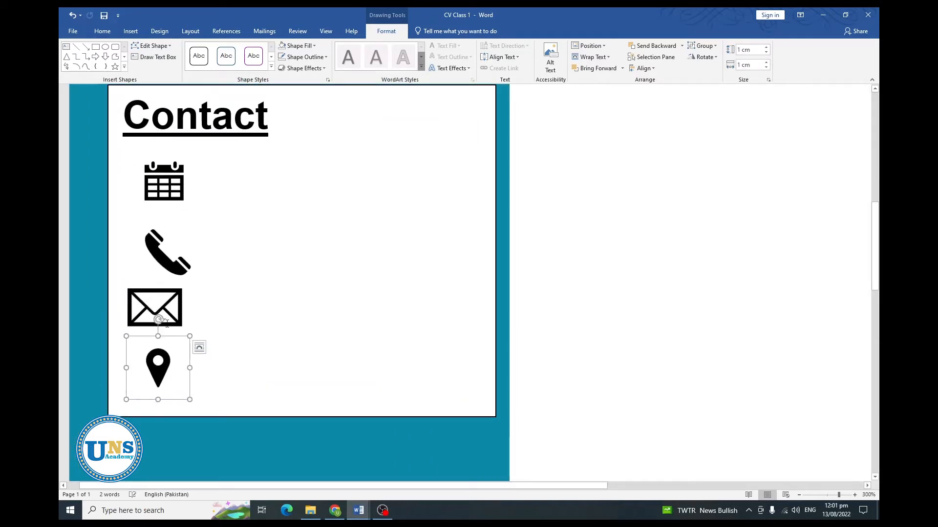
- Align the centers of all four contact icons in one column and distribute them vertically
key("ctrl")
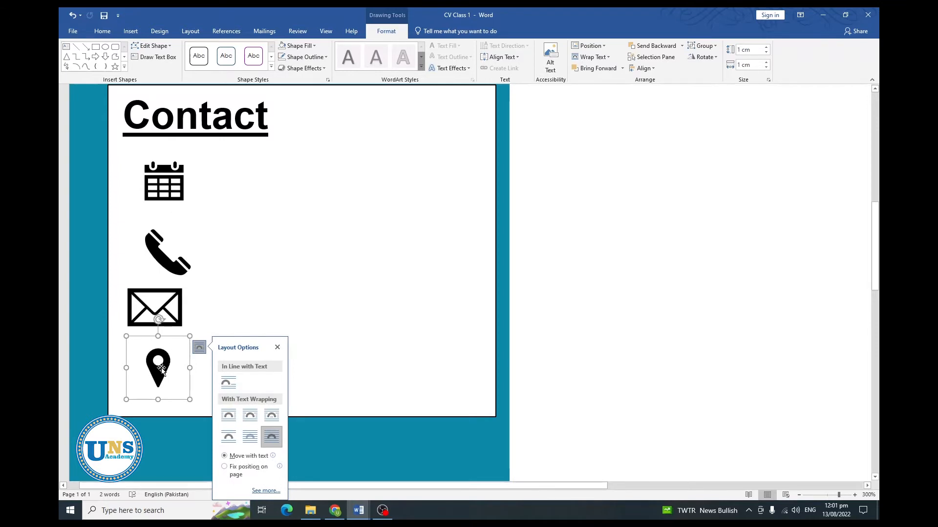
left_click(174, 321)
left_click(165, 372)
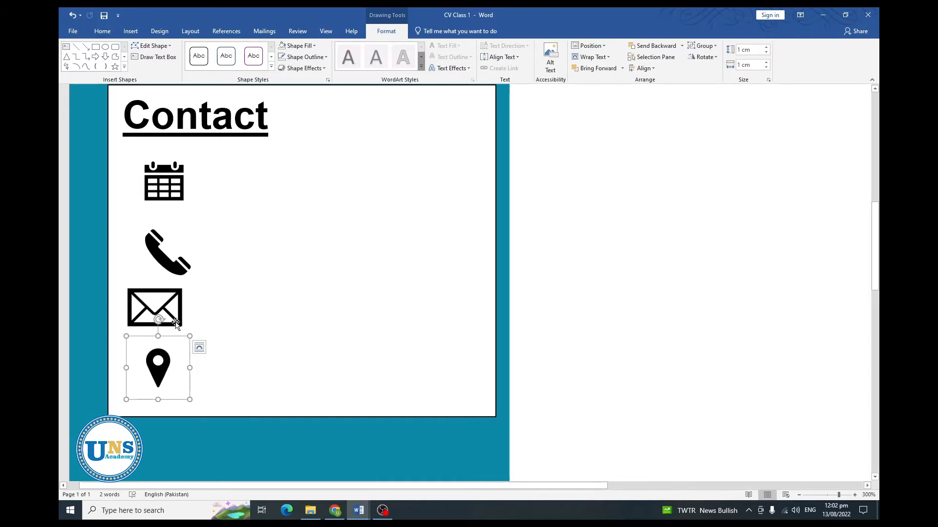
left_click(199, 347)
left_click(179, 323, "shift")
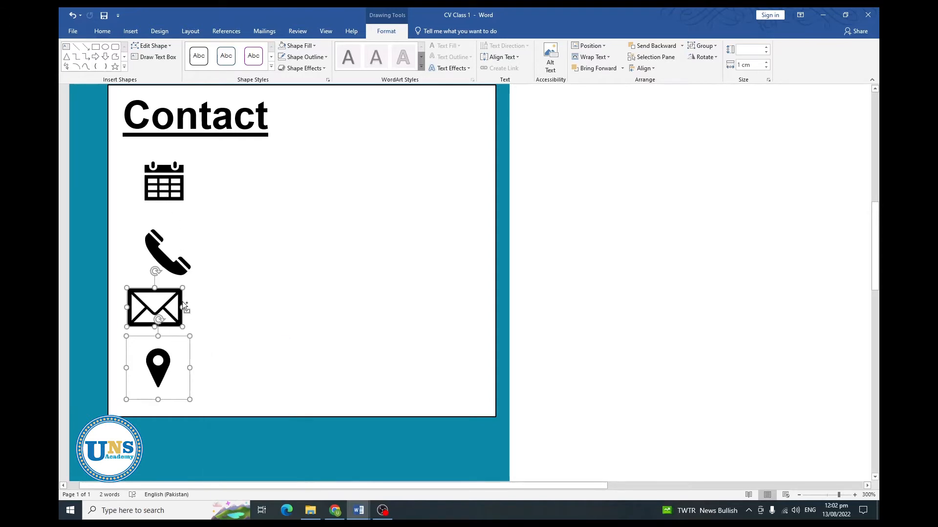
left_click(180, 195, "shift")
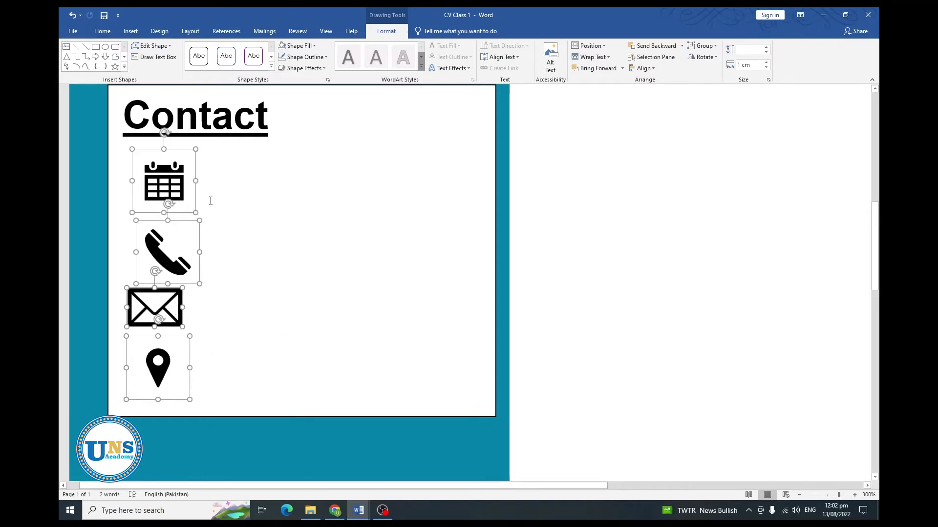
left_click(644, 68)
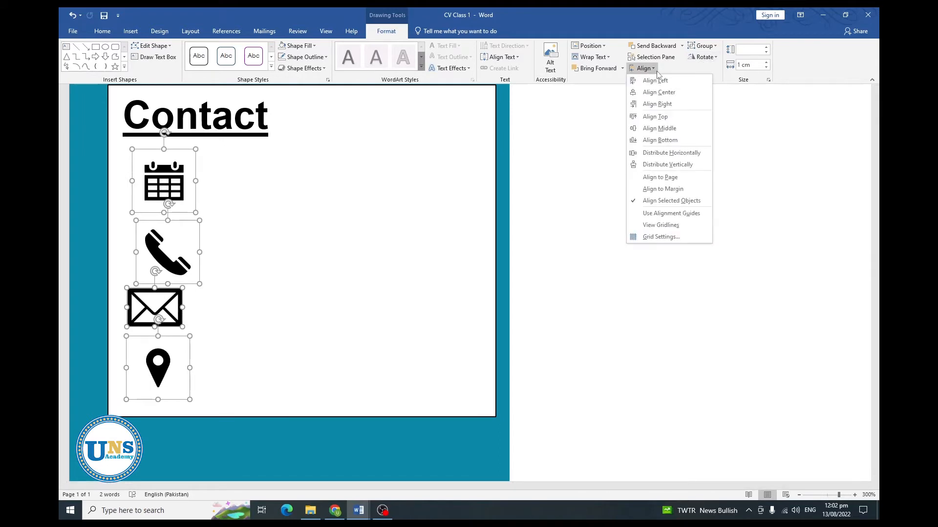
left_click(662, 92)
left_click(652, 71)
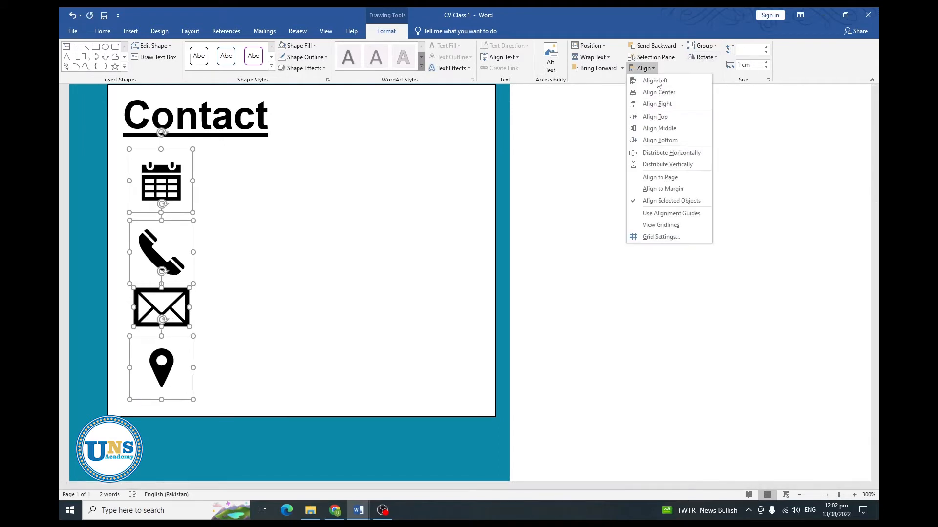
left_click(668, 165)
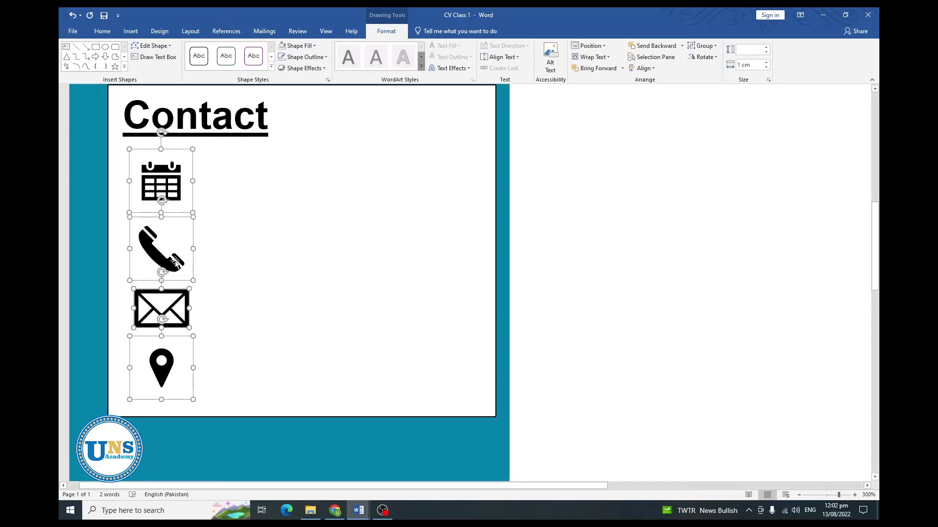
- Draw a text box about 0.66 cm high and 3.99 cm wide to the right of the calendar icon
left_click(235, 303)
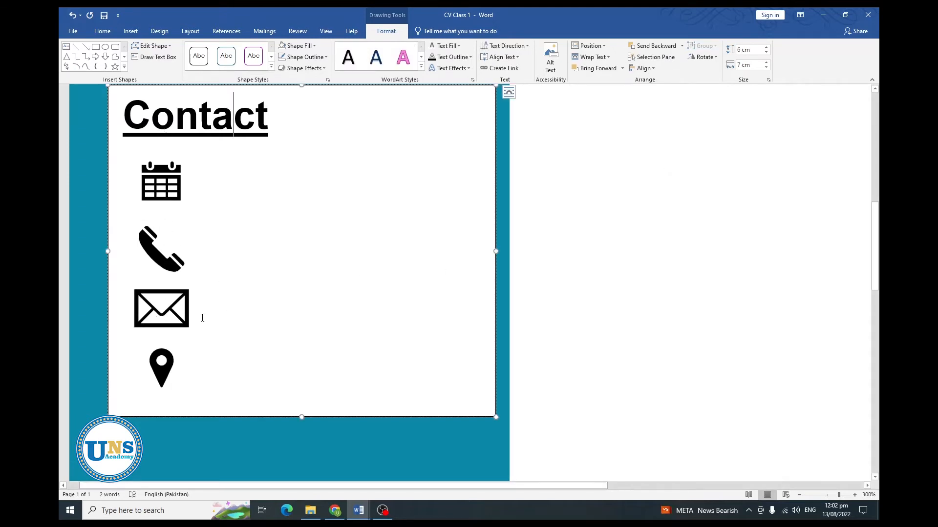
left_click(66, 47)
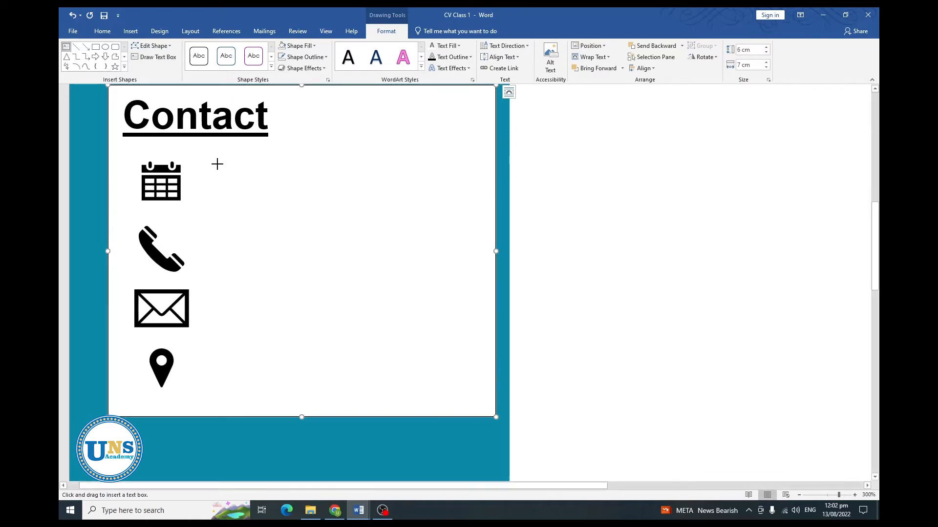
left_click_drag(217, 161, 438, 198)
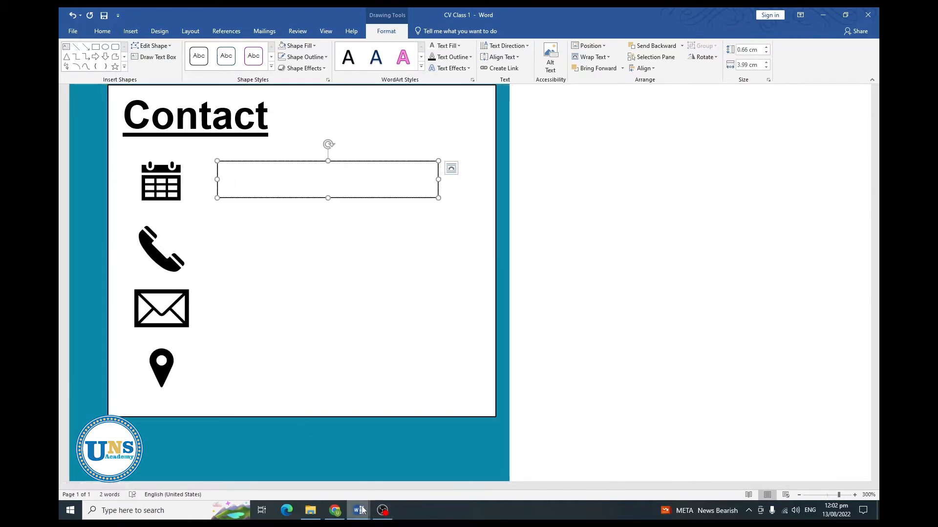
- Copy "Date of Birth" from the New Microsoft Word Document (3) file into the new text box beside the calendar icon
mouse_move(358, 510)
left_click(241, 450)
scroll(409, 280, "up", 10)
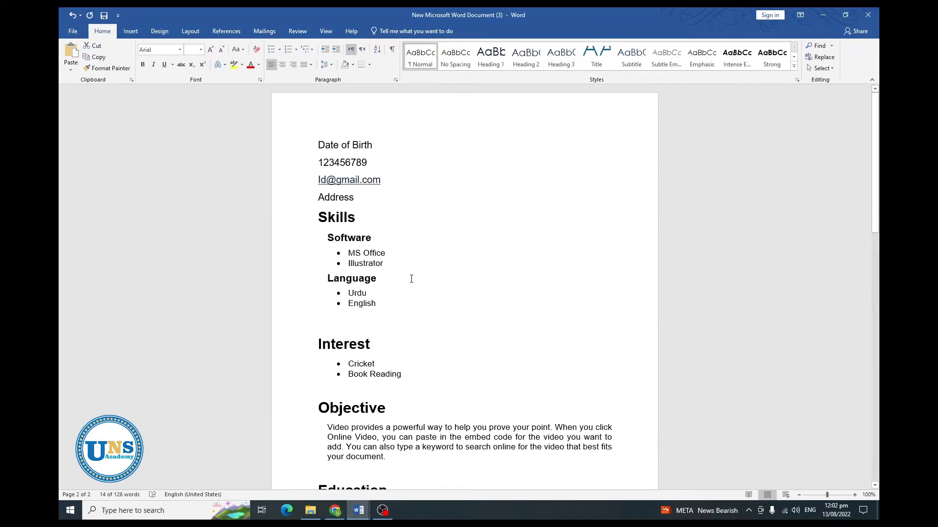
left_click_drag(321, 147, 318, 146)
key("ctrl+c")
mouse_move(358, 511)
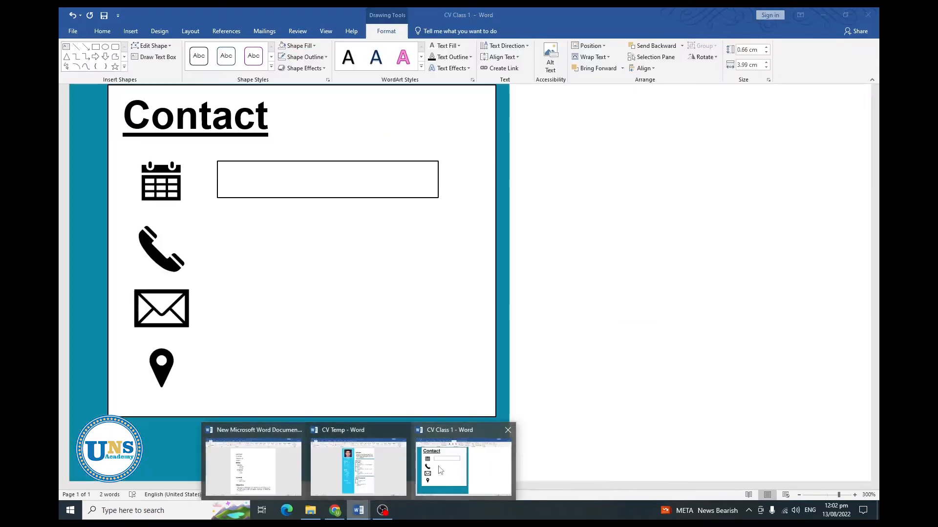
left_click(465, 452)
key("ctrl+v")
- Enlarge the "Date of Birth" text box to about 0.83 cm high and middle-align it with the calendar icon
left_click_drag(327, 197, 327, 208)
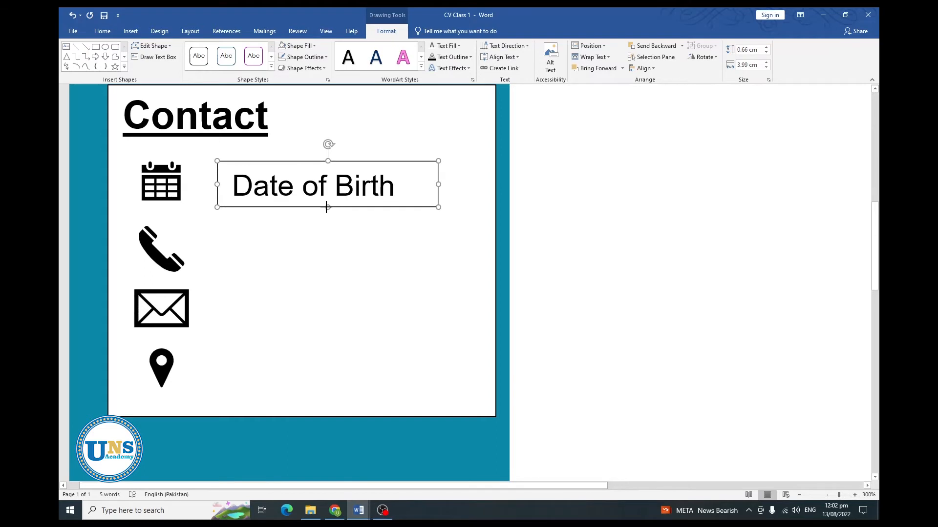
left_click_drag(343, 166, 338, 166)
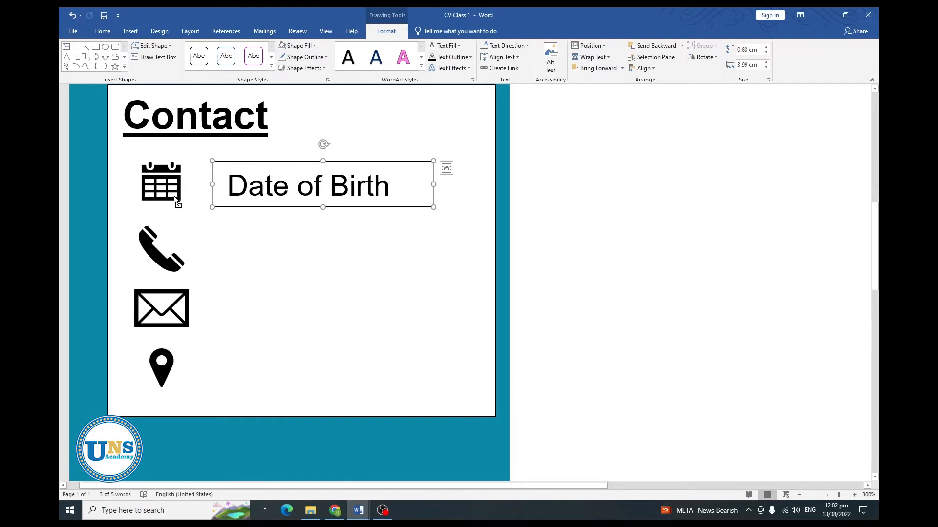
left_click(162, 181, "shift")
left_click(644, 68)
left_click(657, 131)
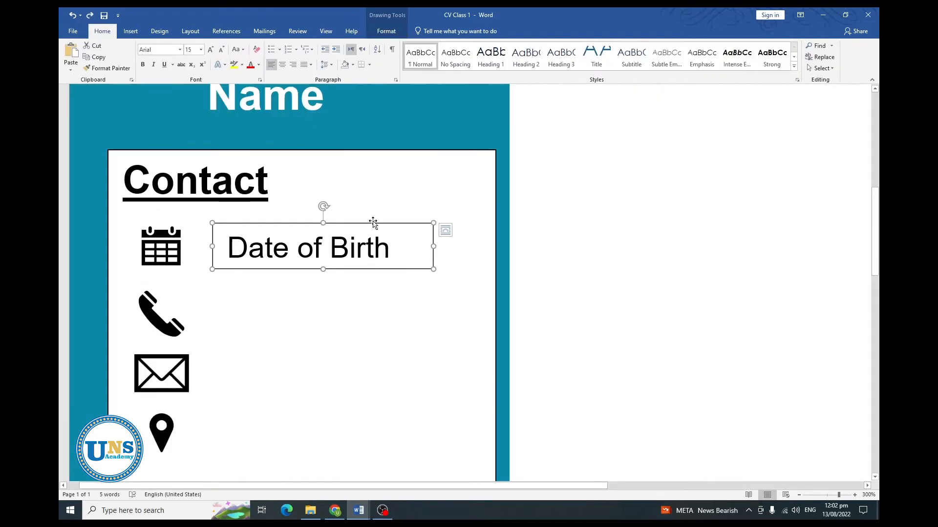
- Duplicate the "Date of Birth" text box three times, placing the copies beside the phone, envelope and map pin icons
scroll(372, 229, "down", 3)
scroll(370, 235, "up", 3)
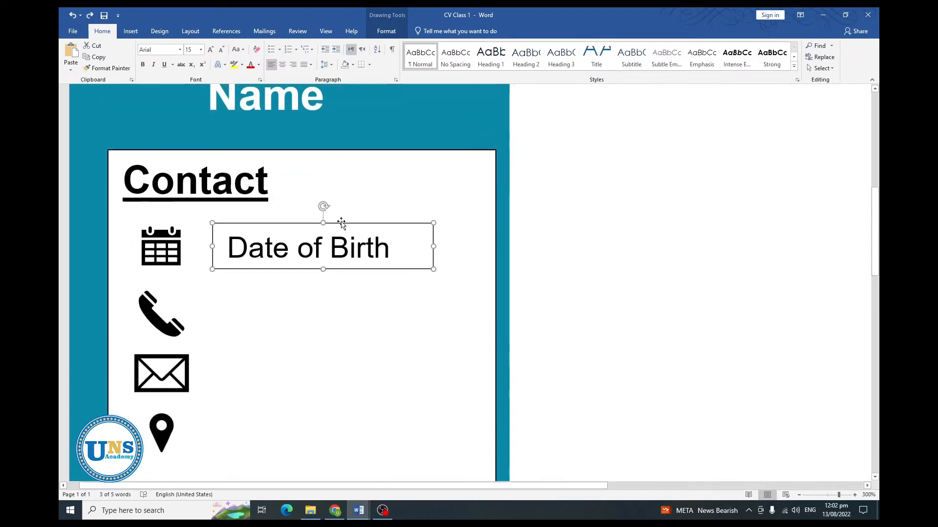
scroll(344, 221, "down", 1)
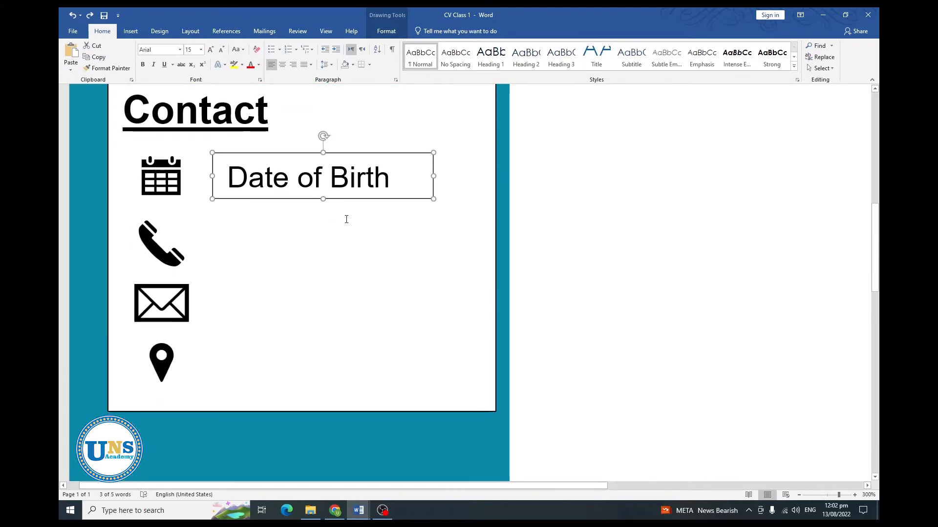
left_click(337, 155)
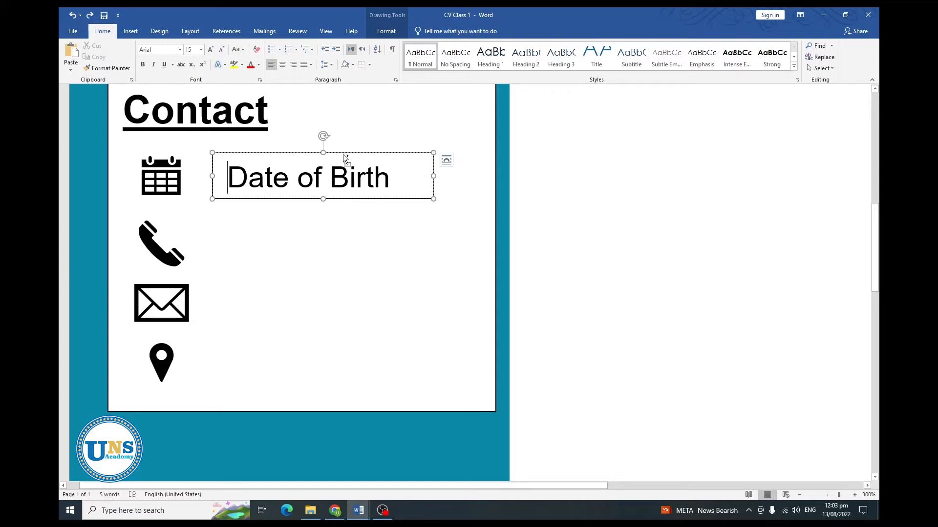
key("ctrl")
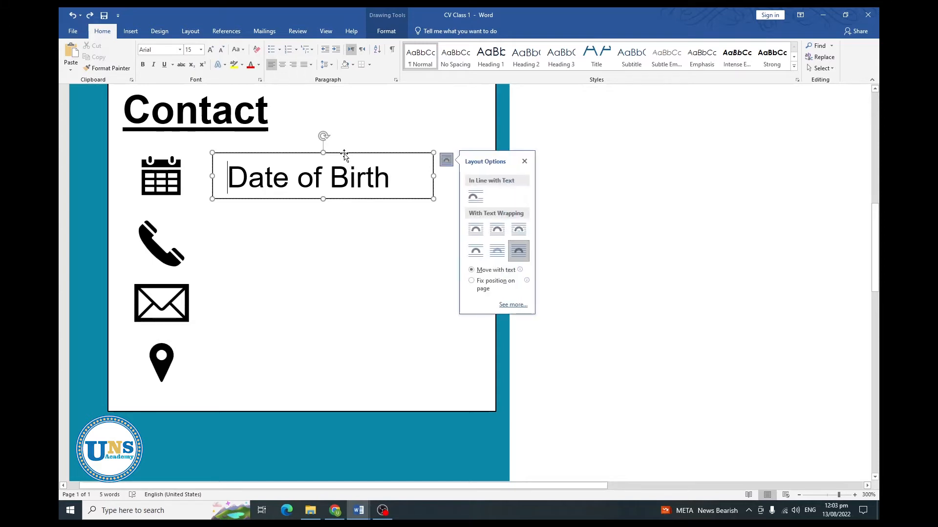
left_click_drag(346, 159, 355, 216)
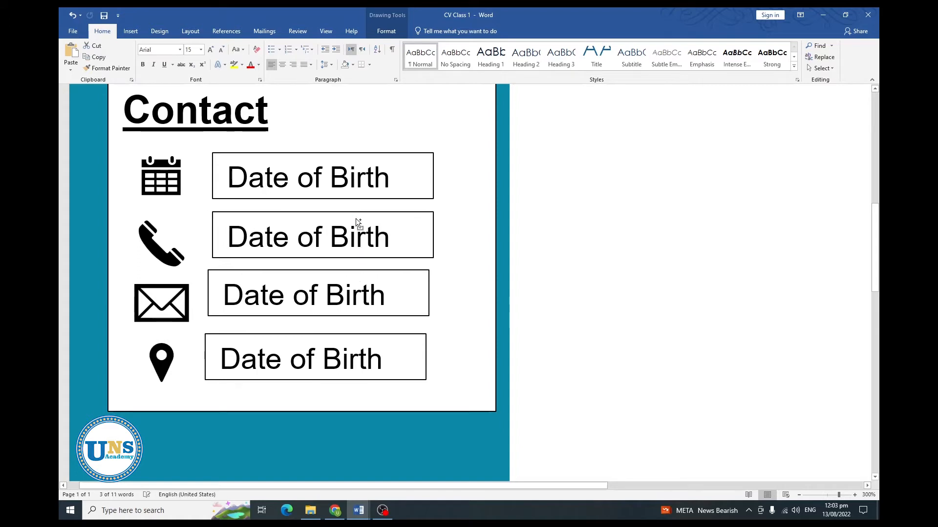
- Middle-align the lowest "Date of Birth" text box with the map pin icon
left_click(338, 334)
left_click(162, 370, "shift")
left_click(386, 31)
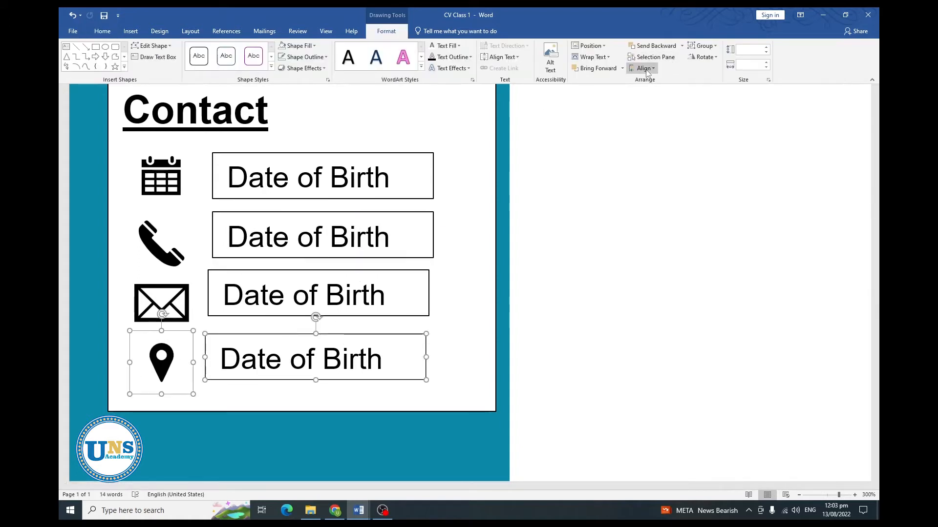
left_click(643, 68)
left_click(662, 93)
key("ctrl+z")
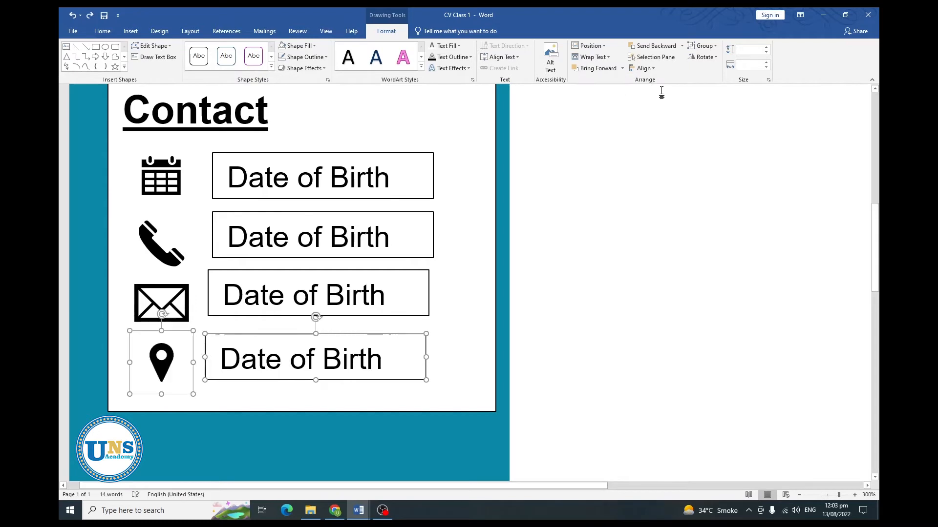
left_click(644, 68)
left_click(660, 128)
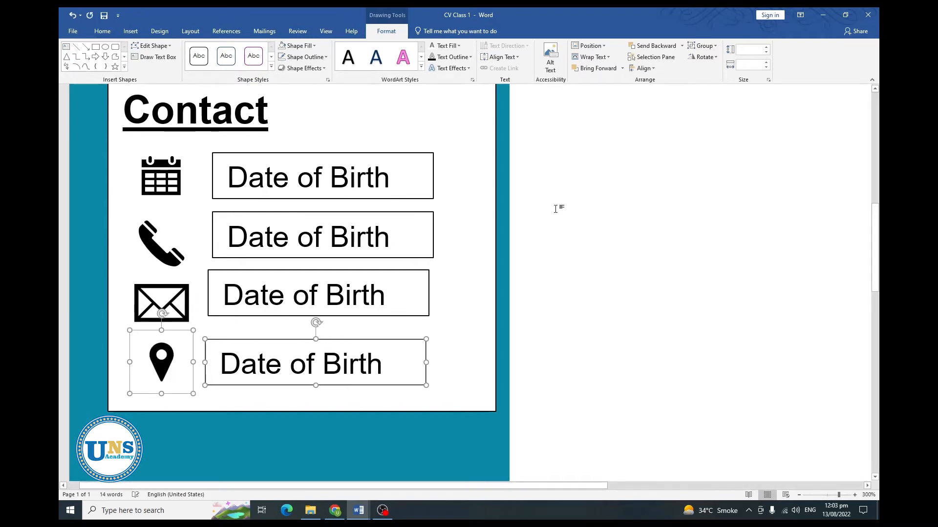
- Replace the text in the box beside the phone icon with a placeholder phone number
left_click(391, 238)
key("BackSpace")
key("BackSpace")
key("BackSpace")
key("BackSpace")
key("BackSpace")
key("BackSpace")
key("BackSpace")
key("BackSpace")
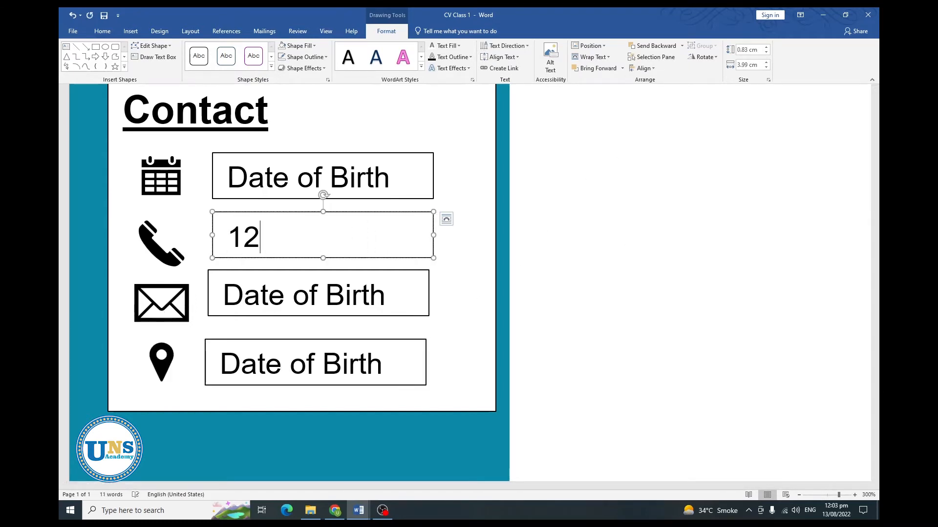
- Replace the text in the box beside the envelope icon with a placeholder e-mail address
left_click(391, 302)
key("BackSpace")
key("BackSpace")
key("BackSpace")
key("BackSpace")
key("BackSpace")
key("BackSpace")
key("BackSpace")
key("BackSpace")
key("BackSpace")
key("BackSpace")
key("BackSpace")
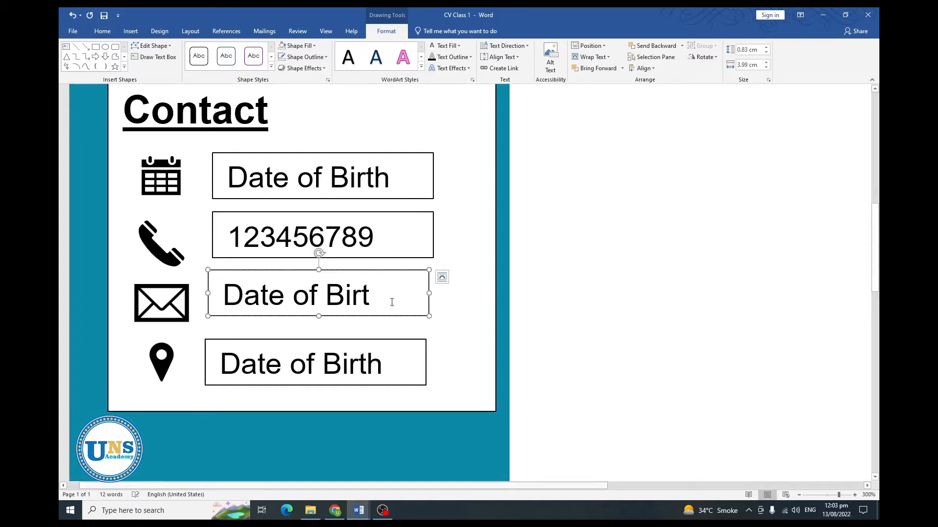
key("ctrl")
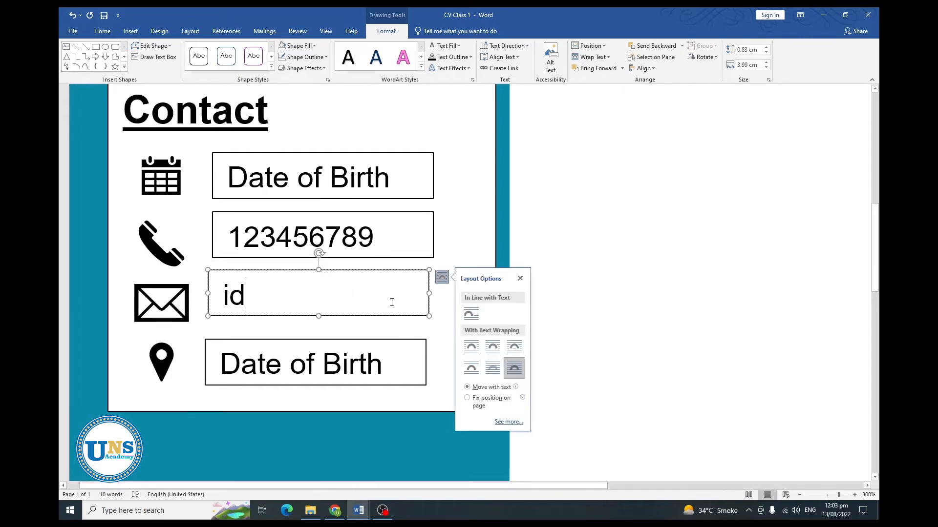
type("@")
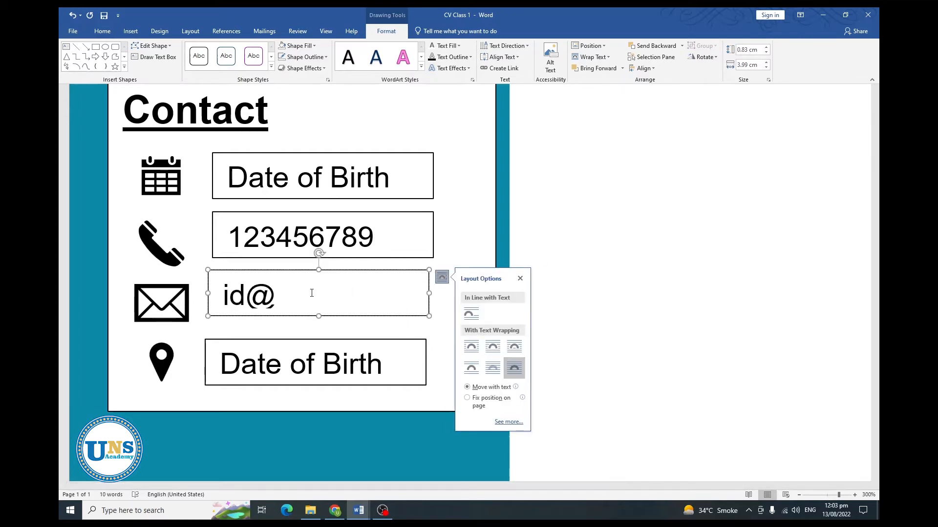
type("gmail.com")
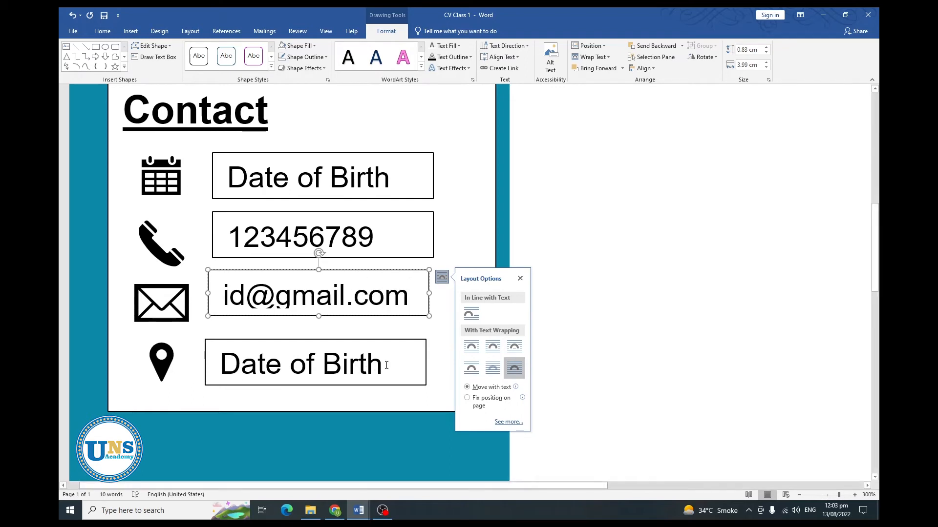
- Replace the text in the box beside the map pin icon with "Address"
left_click(386, 366)
key("BackSpace")
key("BackSpace")
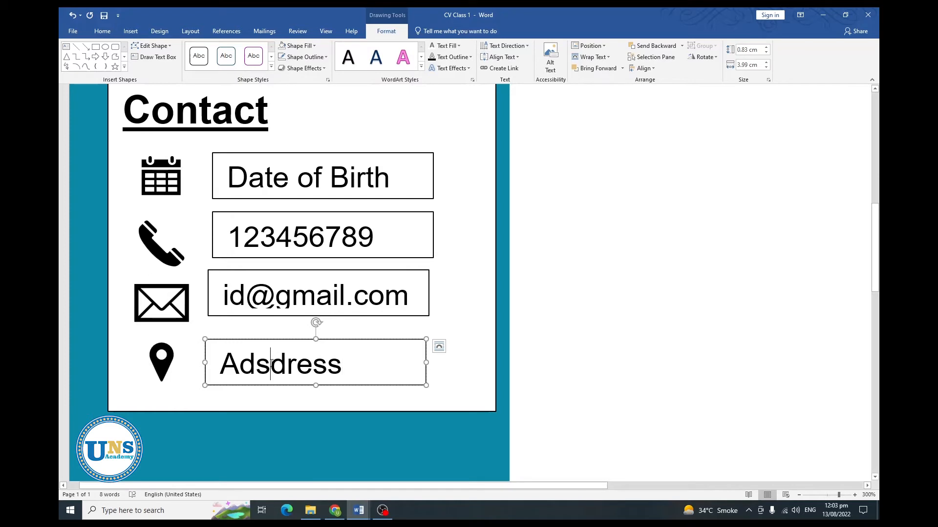
- Centre-align the four contact text boxes with the contact frame and shift them slightly away from the icons
left_click(378, 155)
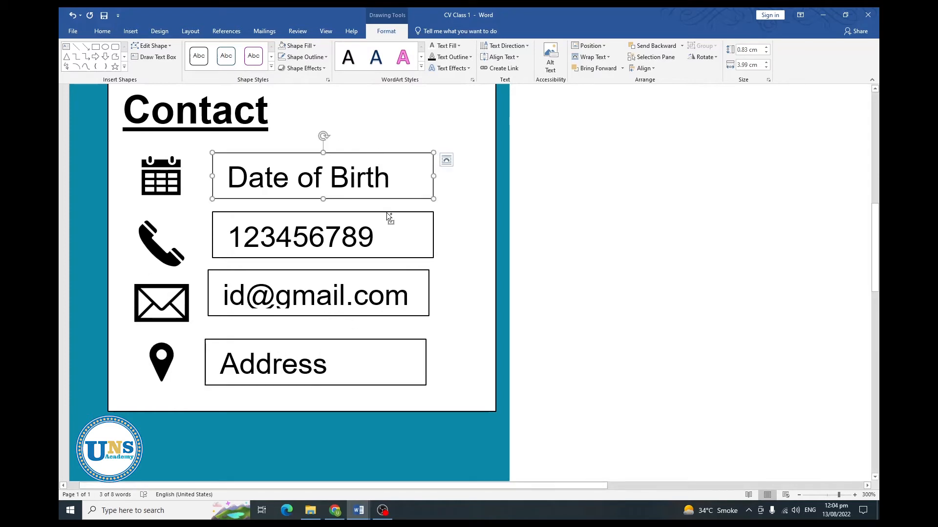
left_click(407, 264)
left_click(406, 218, "shift")
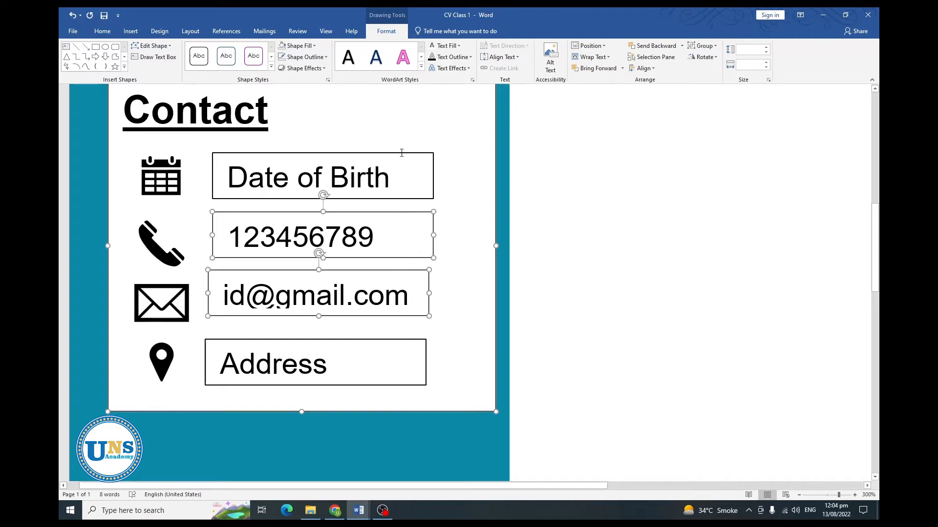
left_click(404, 159, "shift")
left_click(399, 345, "shift")
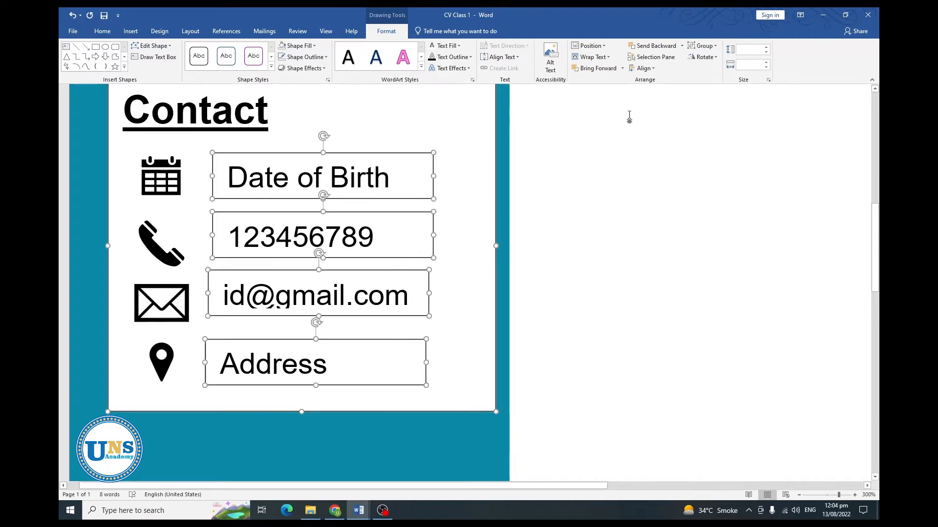
left_click(644, 68)
left_click(654, 92)
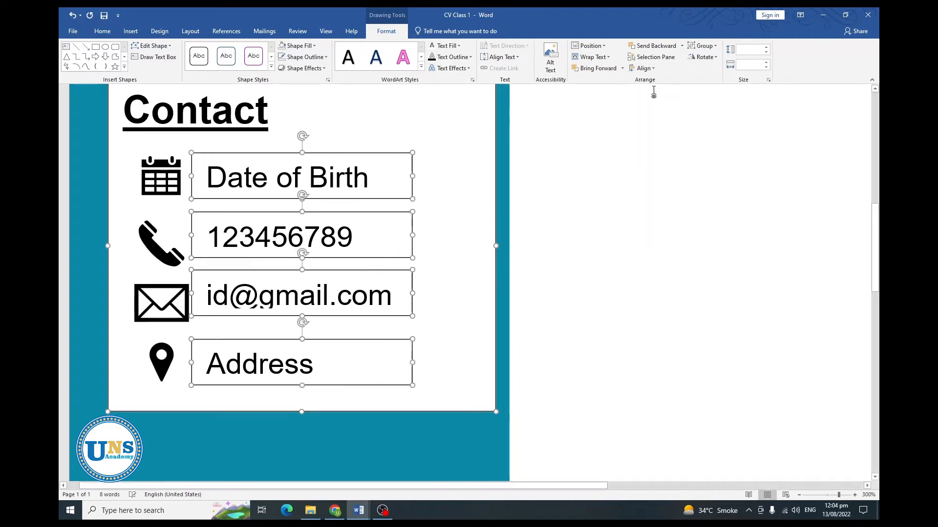
left_click_drag(376, 153, 392, 158)
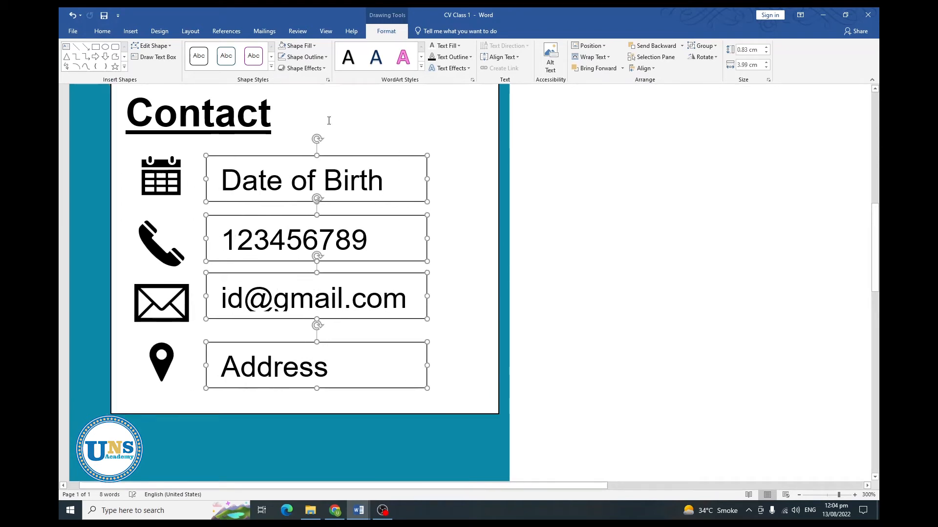
- Remove the fill and outline from the four contact text boxes and set their text fill to white
left_click(313, 45)
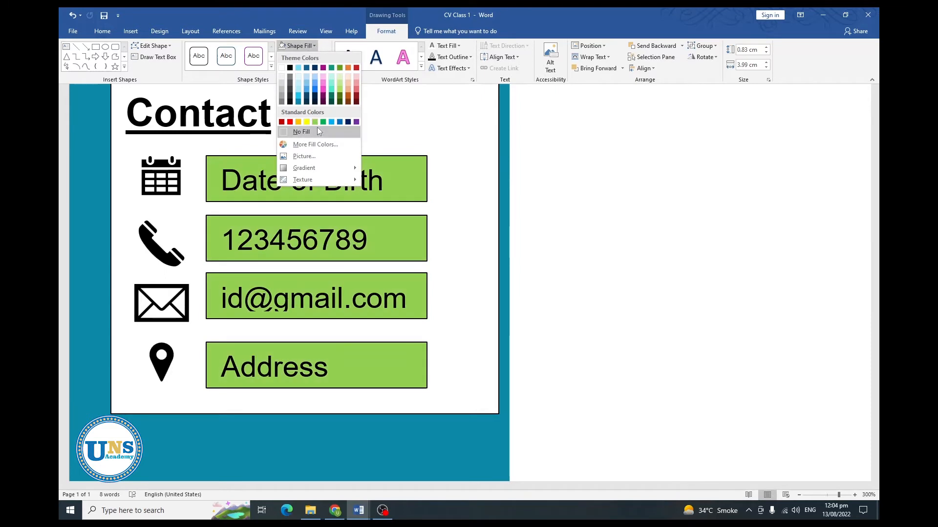
left_click(318, 130)
left_click(306, 56)
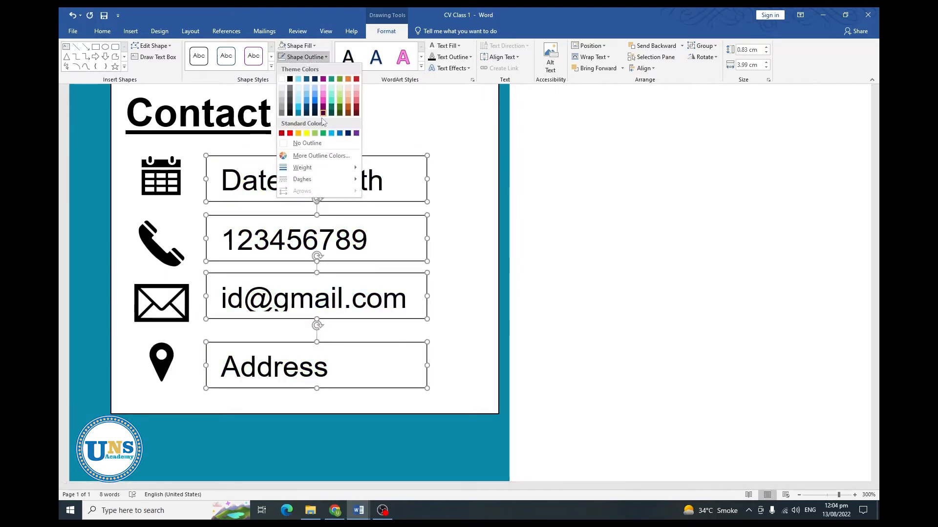
left_click(321, 142)
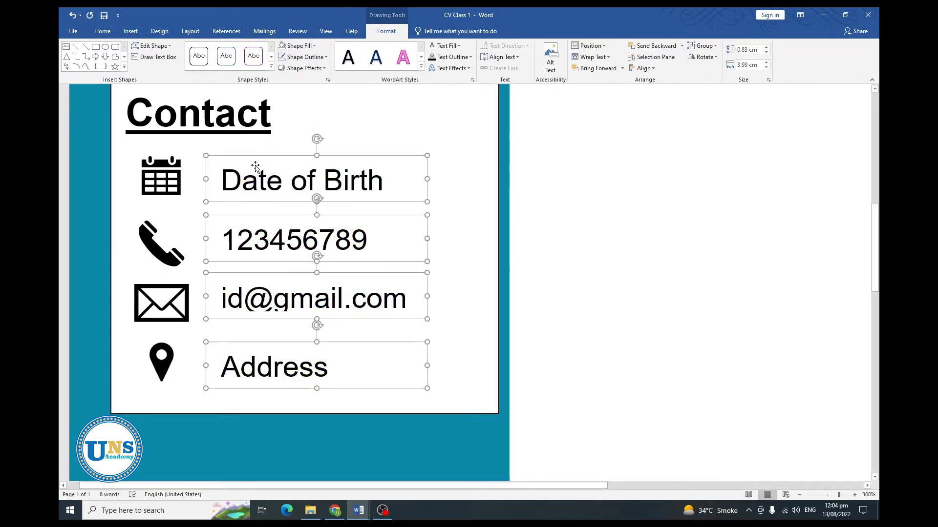
left_click(445, 46)
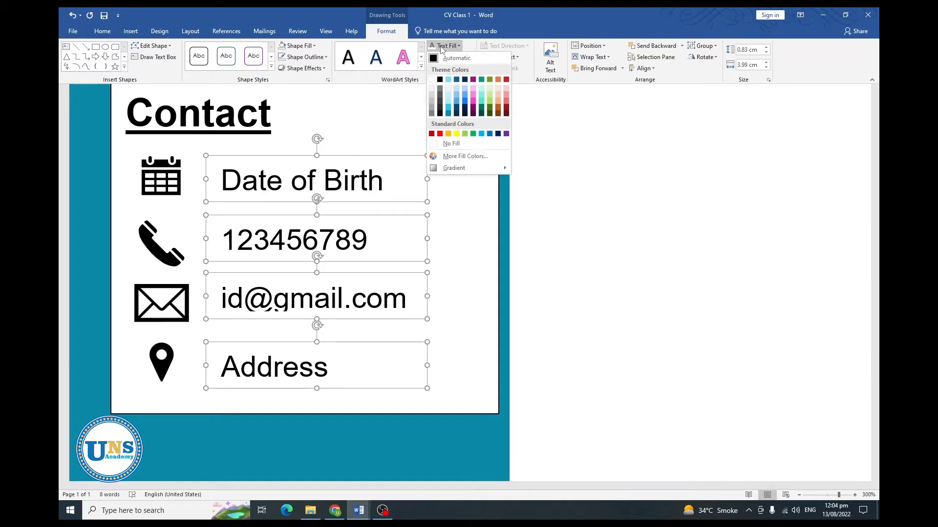
left_click(431, 79)
- Remove the shape fill from the calendar, phone, envelope and map pin icons
left_click(150, 196)
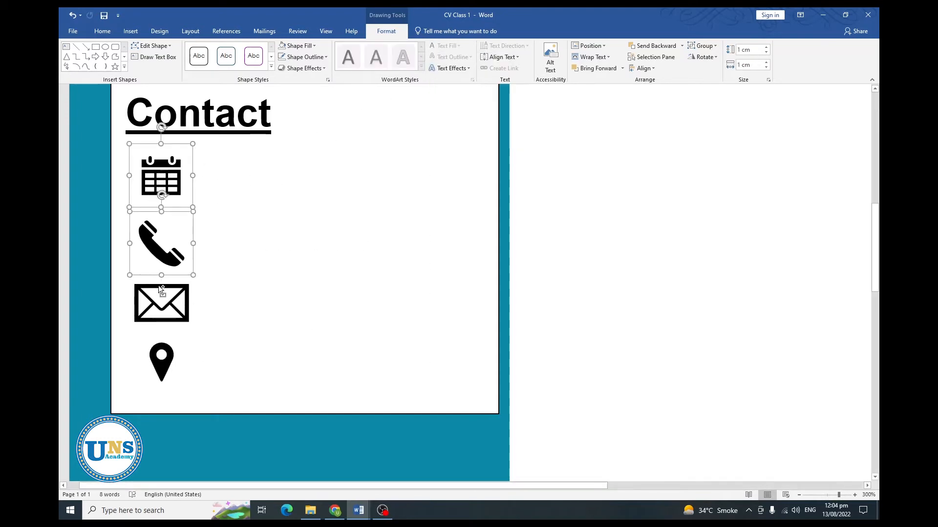
left_click(170, 360, "shift")
left_click(314, 45)
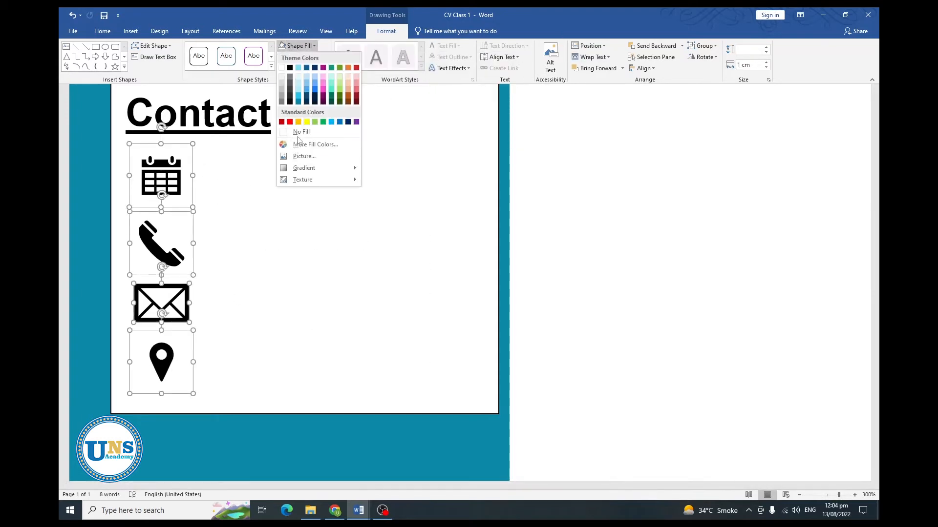
left_click(298, 137)
- Remove the fill and outline from the large text box that holds the "Contact" heading
left_click(498, 131)
left_click(314, 46)
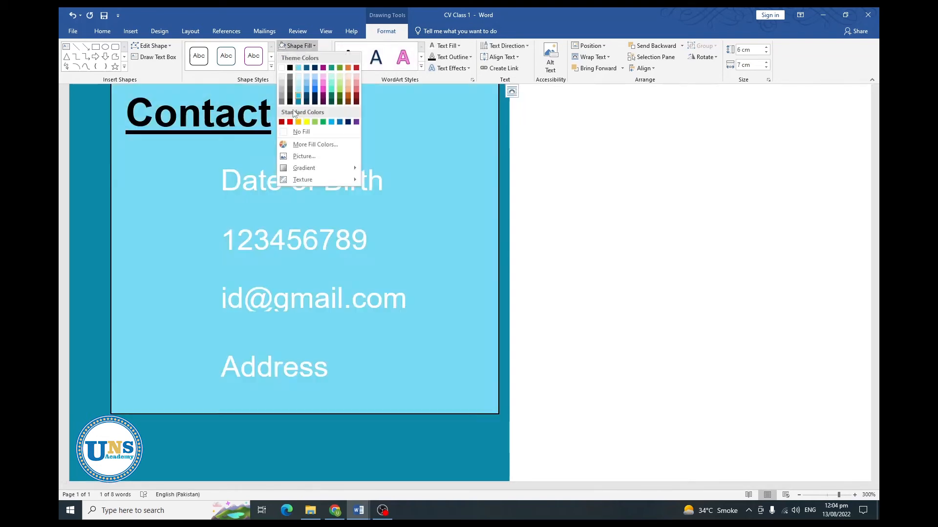
left_click(298, 138)
left_click(302, 57)
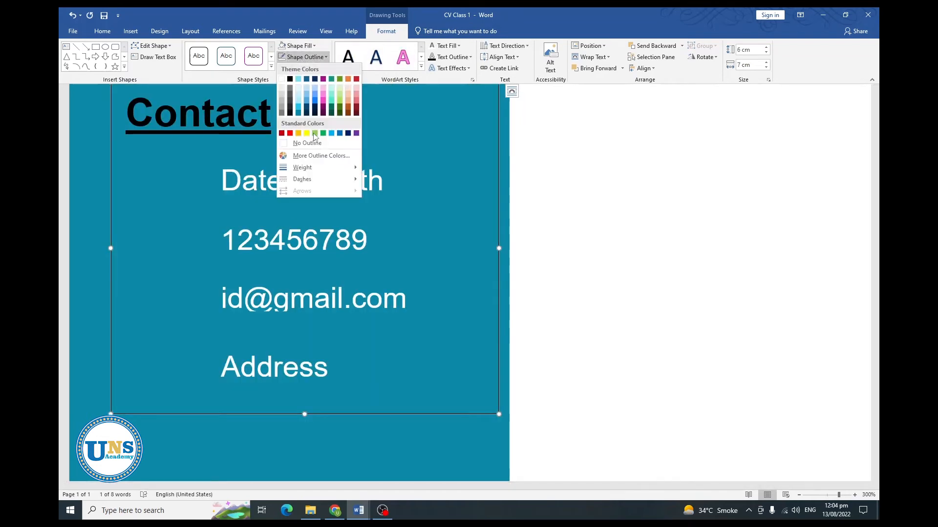
left_click(300, 137)
- Fill the four contact icons with white and set the text fill of the "Contact" heading to white
left_click(160, 189)
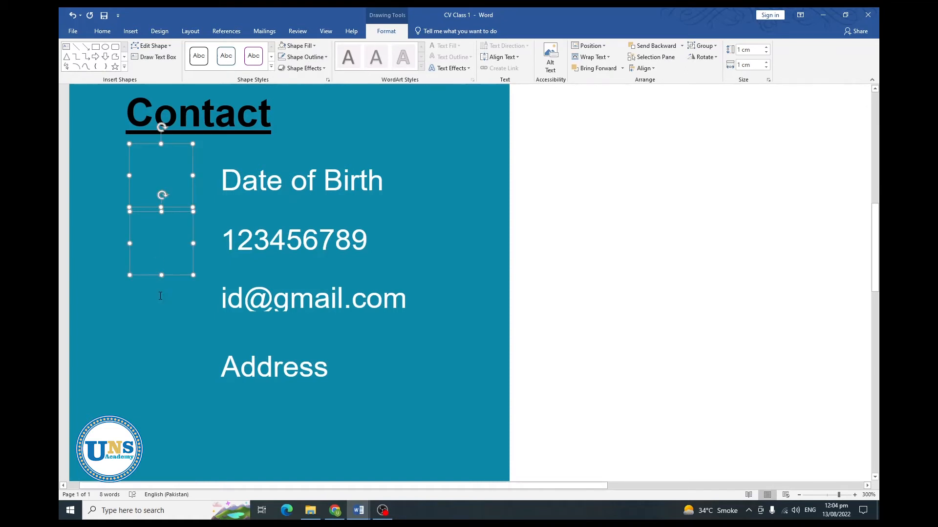
left_click(311, 45)
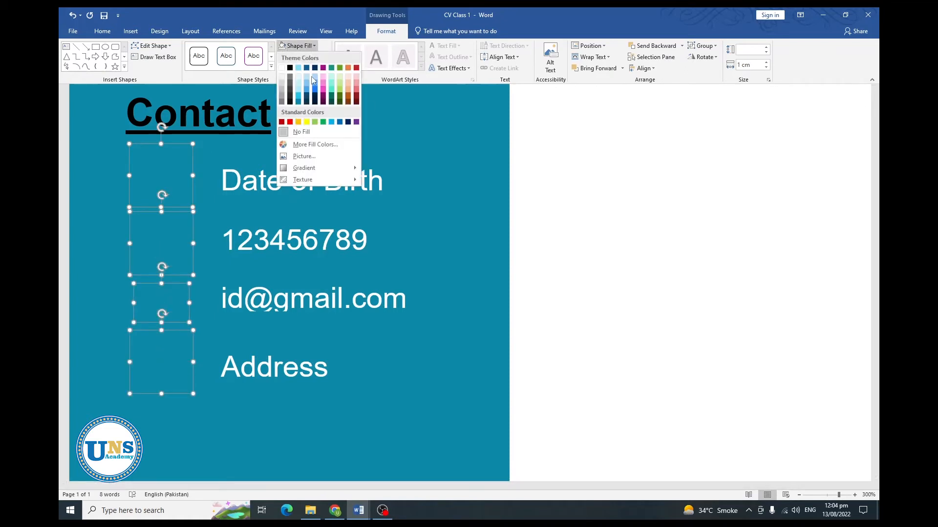
left_click(282, 67)
left_click(259, 113)
left_click(459, 45)
left_click(436, 68)
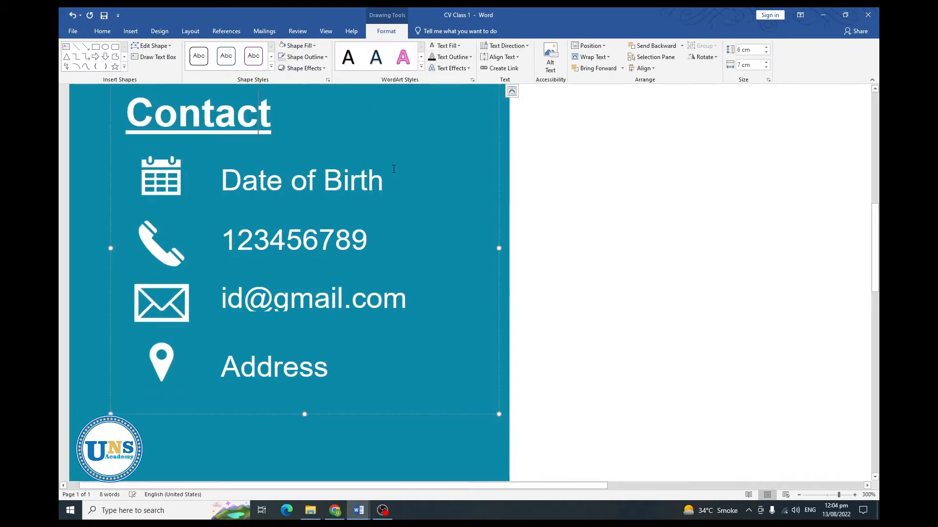
- Draw a text box about 7.56 cm high and 6.68 cm wide in the sidebar below the contact section
scroll(387, 171, "down", 17)
scroll(388, 170, "down", 4)
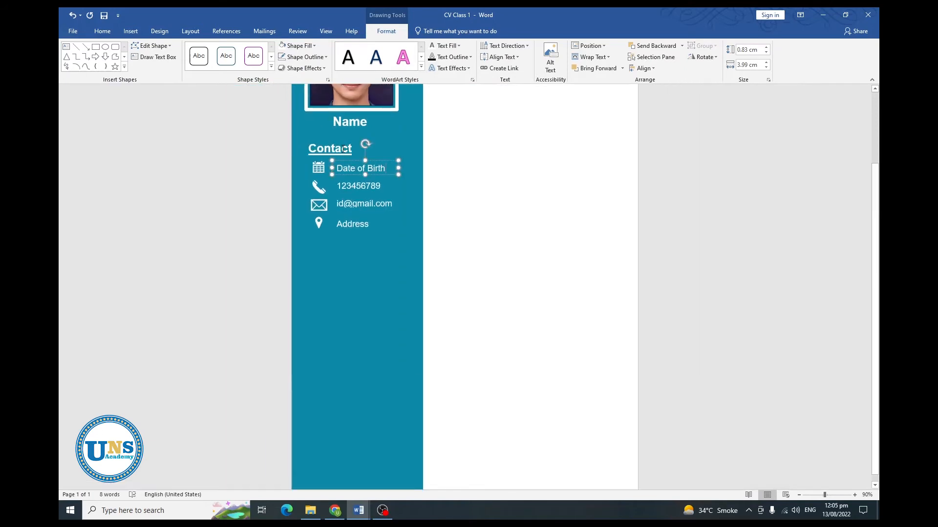
left_click(342, 139)
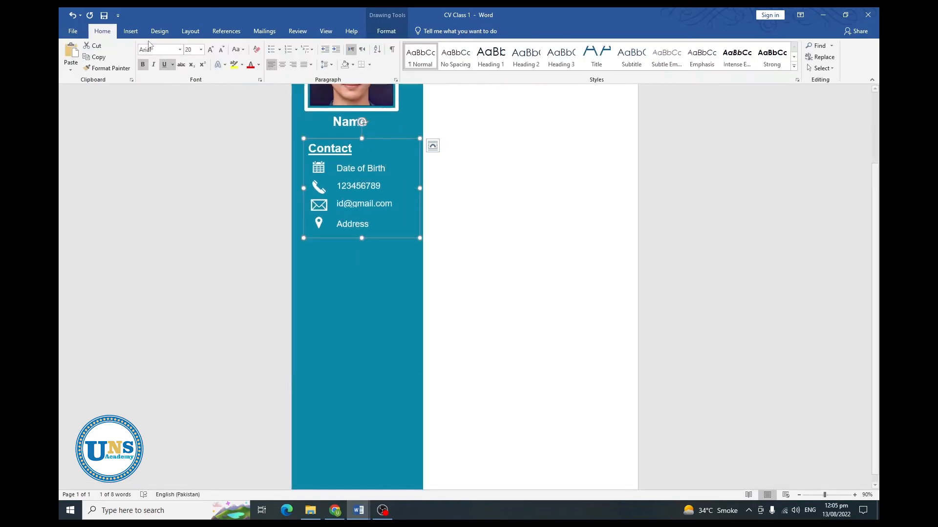
left_click(130, 31)
left_click(207, 61)
left_click(204, 93)
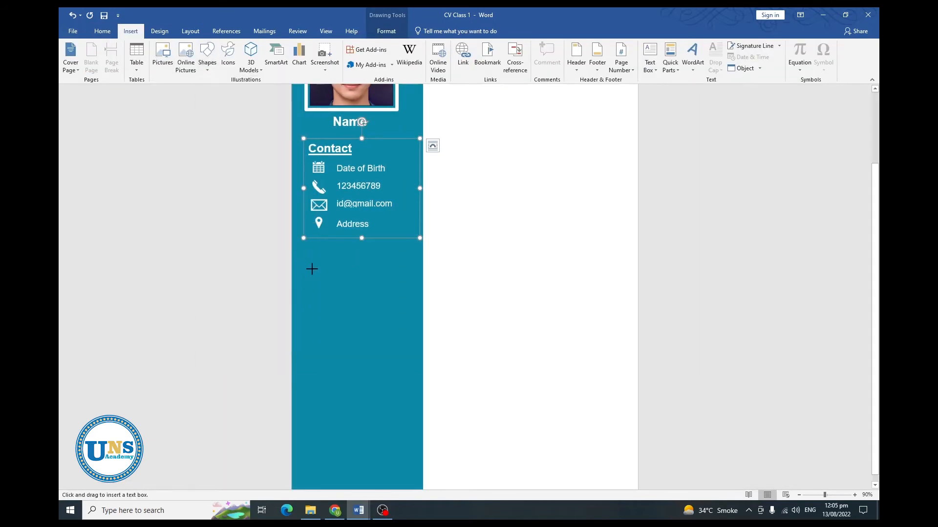
left_click_drag(303, 257, 414, 382)
scroll(408, 330, "up", 7)
- Copy the Skills section with its Software and Language lists from New Microsoft Word Document (3) into the new text box
mouse_move(359, 510)
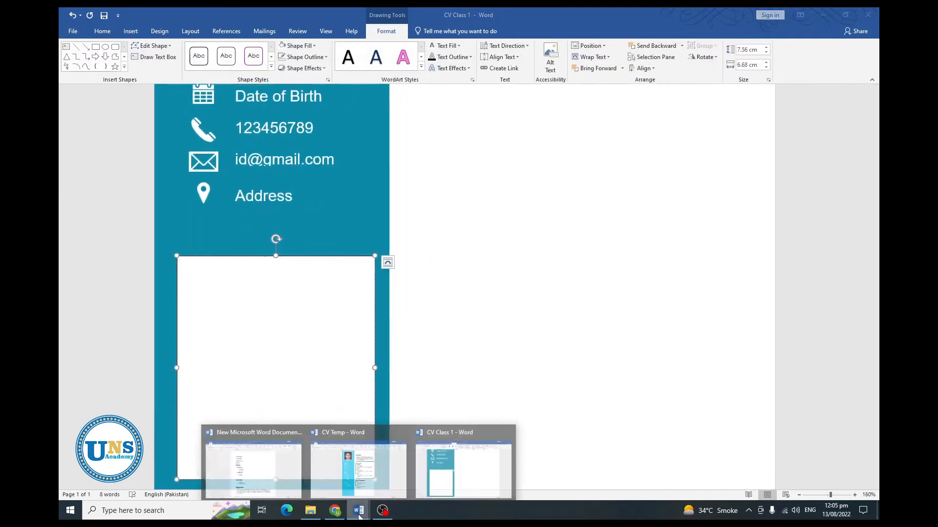
left_click(272, 465)
left_click_drag(390, 308, 304, 224)
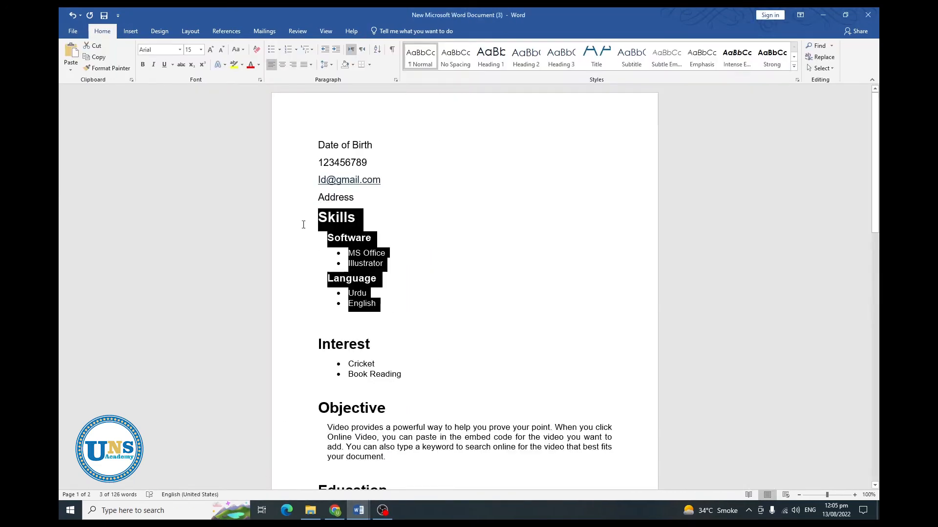
key("ctrl+c")
mouse_move(359, 510)
left_click(430, 464)
key("ctrl+v")
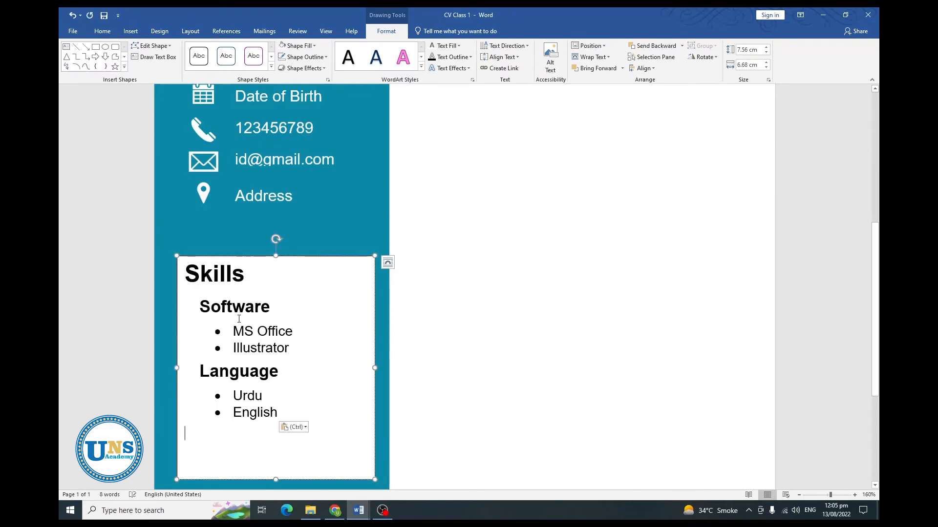
- Underline the "Skills" heading and move its text box slightly up toward the contact section
left_click(182, 275)
key("ctrl+u")
left_click(218, 332)
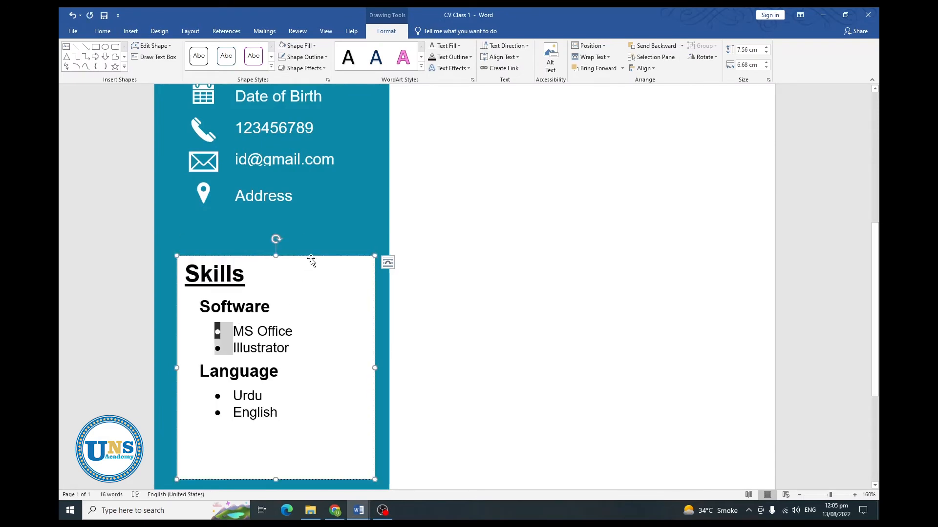
left_click_drag(312, 257, 311, 242)
- Remove the fill and outline from the Skills text box and set its text fill to white
left_click(102, 31)
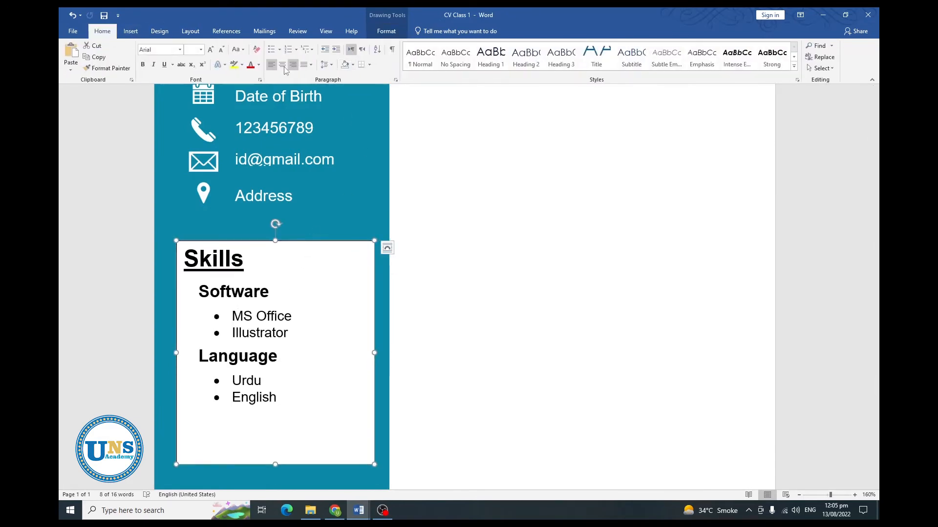
left_click(386, 32)
left_click(308, 49)
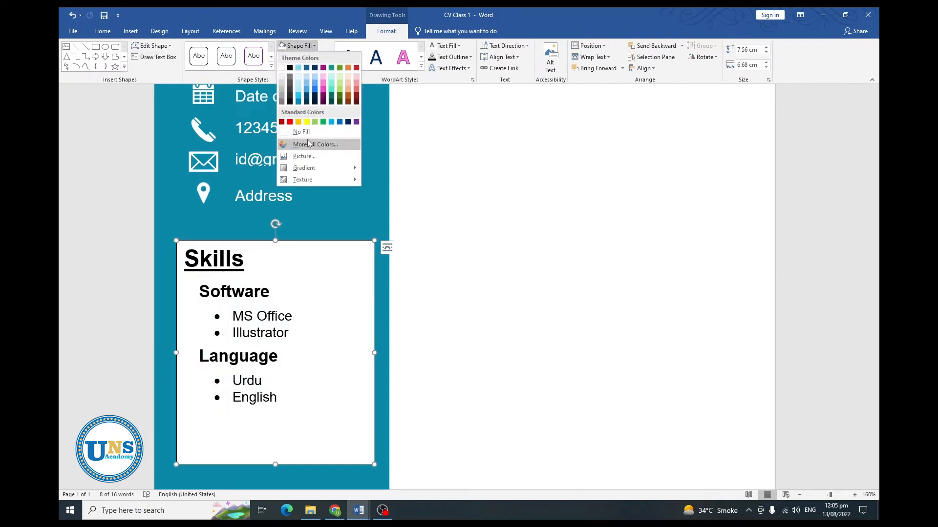
left_click(300, 144)
left_click(305, 57)
left_click(320, 143)
left_click(458, 45)
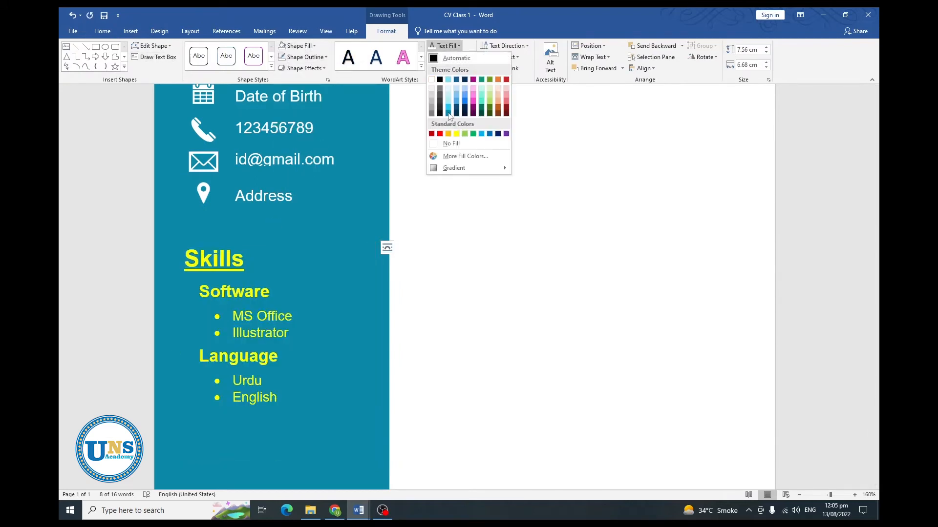
left_click(433, 64)
- Centre-align the Skills text box with the coloured sidebar rectangle
scroll(318, 249, "down", 4)
scroll(313, 244, "up", 3)
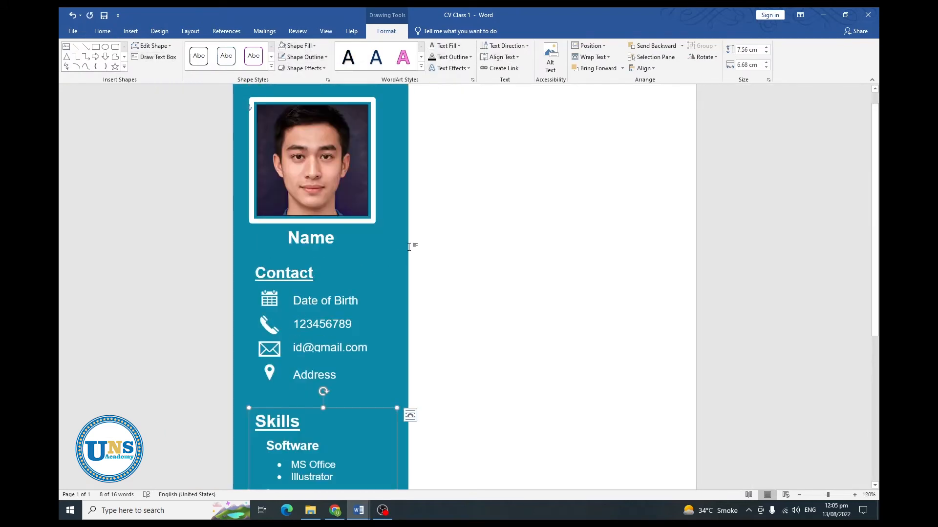
left_click(408, 241, "shift")
left_click(642, 68)
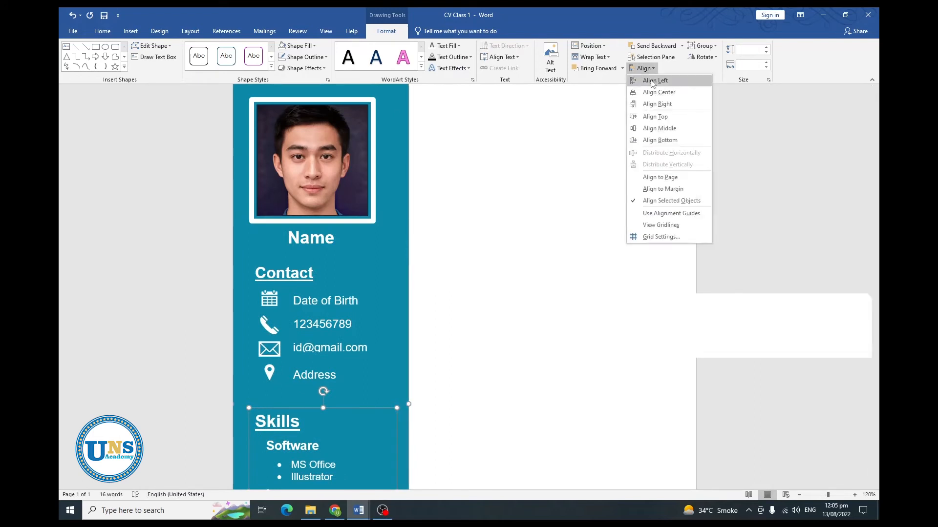
left_click(651, 90)
scroll(471, 255, "down", 5)
left_click_drag(320, 322, 319, 289)
key("ctrl+z")
key("ctrl+z")
scroll(320, 305, "down", 4)
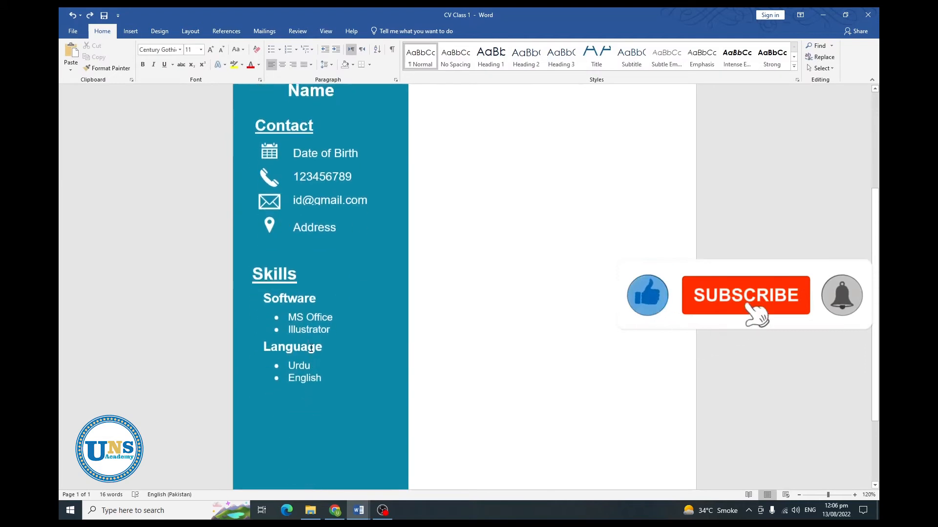
- Shorten the Skills text box from its lower edge so it ends just below the Language list
left_click(320, 306)
left_click_drag(319, 427, 316, 391)
scroll(352, 375, "down", 1)
scroll(357, 293, "down", 5)
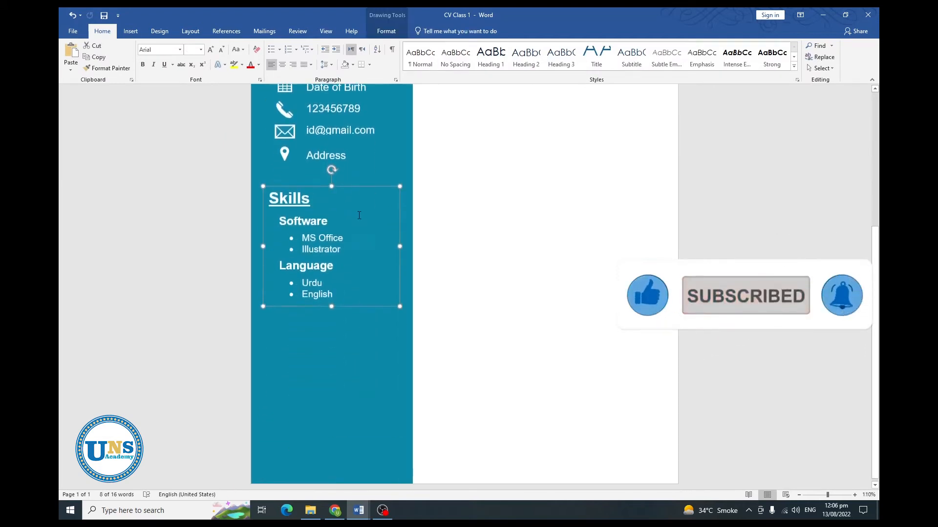
left_click_drag(331, 306, 331, 314)
- Draw a text box about 6.37 cm tall in the sidebar below the Skills section
left_click(131, 31)
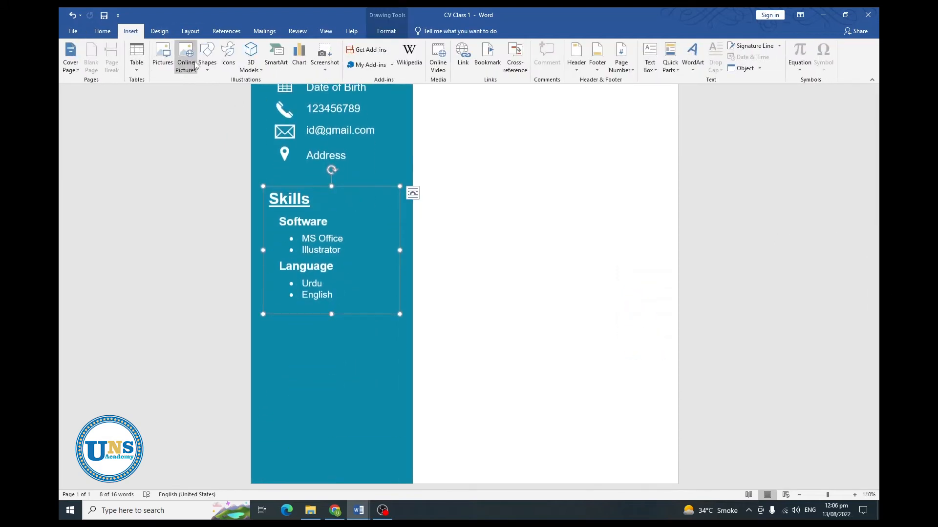
left_click(207, 62)
left_click(204, 94)
left_click_drag(314, 391, 400, 462)
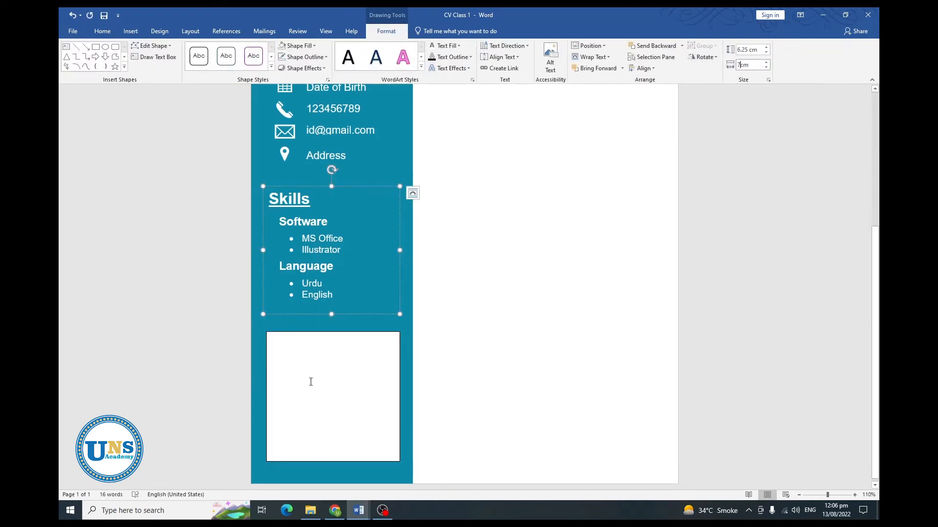
- Set the Skills and new text boxes to 7 cm wide and move the new box up closer to the Skills section
left_click(302, 330)
left_click(747, 65)
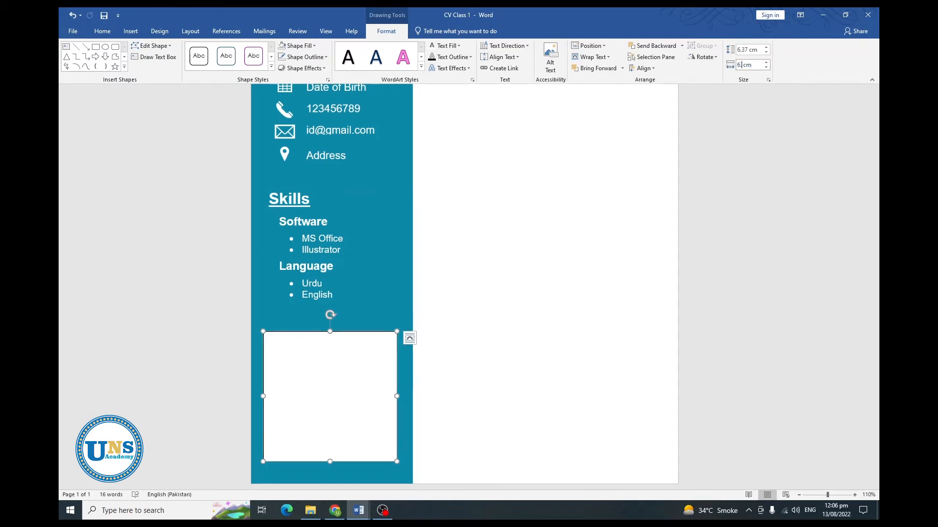
left_click(356, 372)
left_click_drag(344, 332, 344, 318)
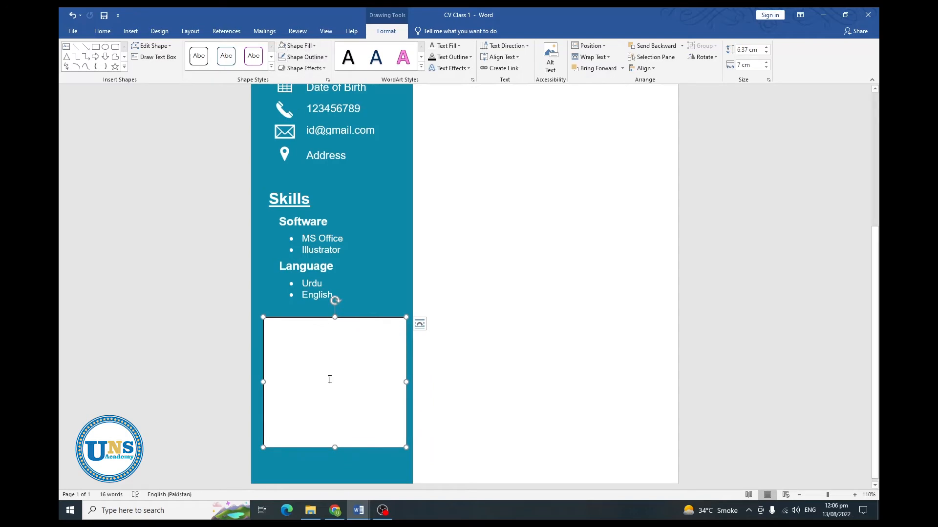
- Copy the Interest section with its list from New Microsoft Word Document (3) into the new text box and underline its heading
mouse_move(358, 511)
left_click(253, 464)
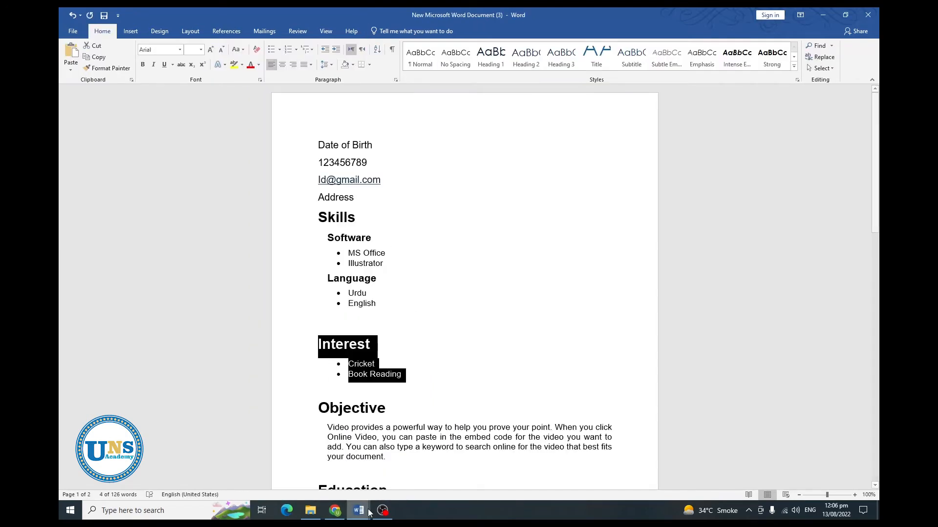
left_click(431, 478)
left_click(293, 368)
key("ctrl+v")
left_click_drag(326, 334, 265, 342)
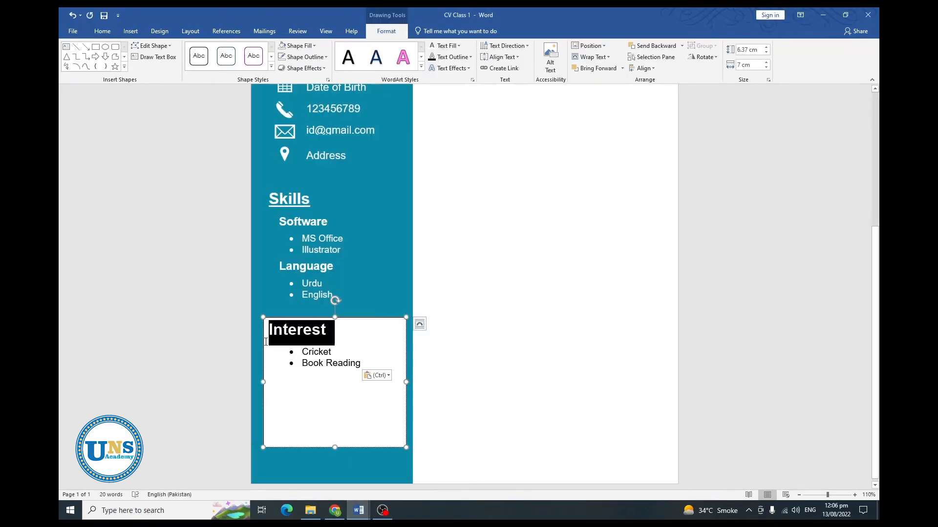
- Remove the fill and outline from the Interest text box and set all its text to white
left_click(365, 376)
left_click(304, 45)
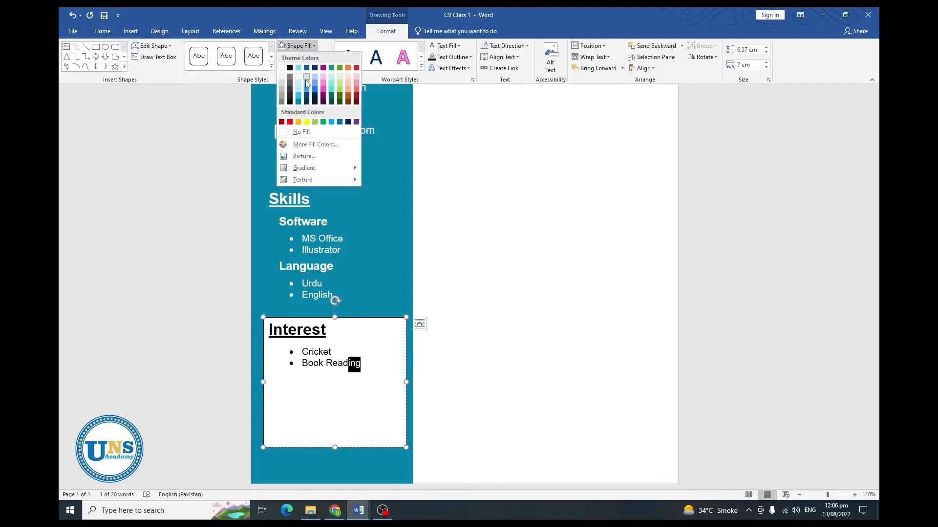
left_click(301, 131)
left_click(452, 46)
left_click(432, 80)
left_click(320, 60)
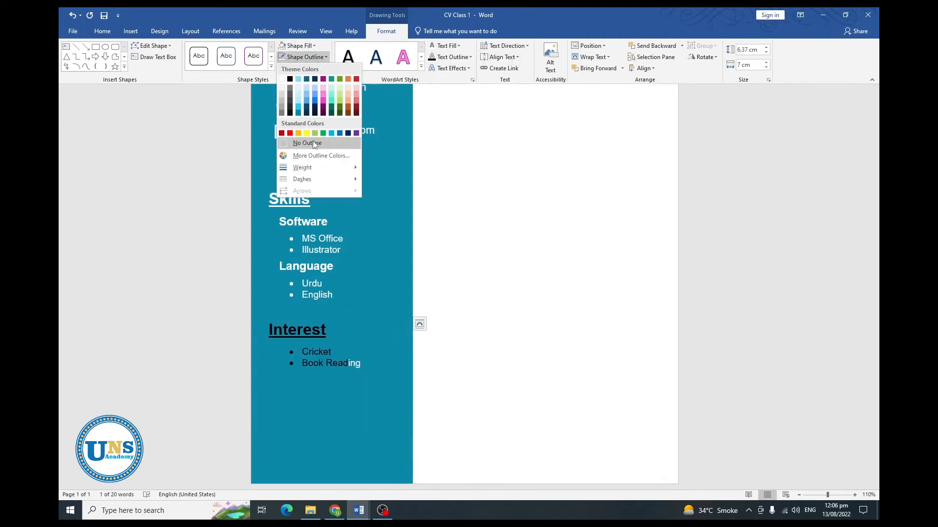
left_click(313, 142)
left_click_drag(282, 351, 269, 330)
left_click(448, 46)
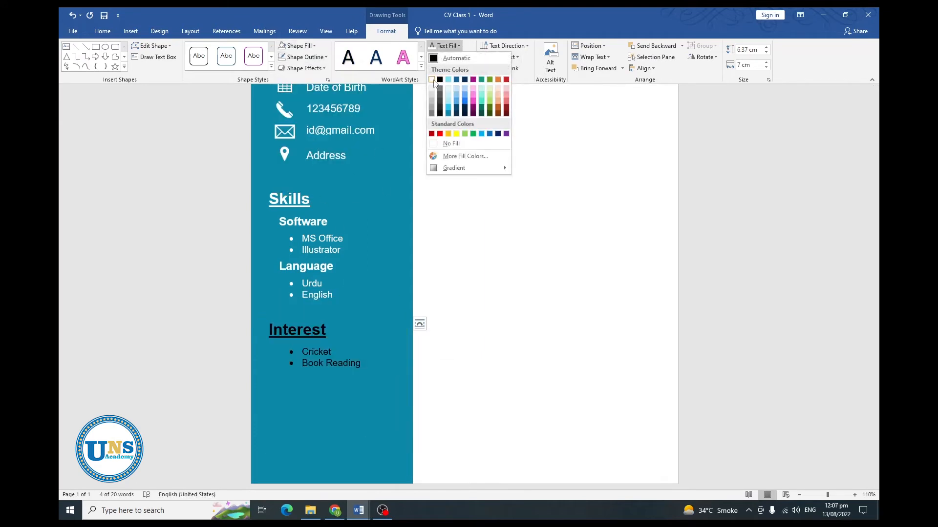
left_click(432, 80)
left_click(465, 337)
- Centre-align the Interest text box with the Skills text box
scroll(352, 336, "up", 1)
left_click(343, 360)
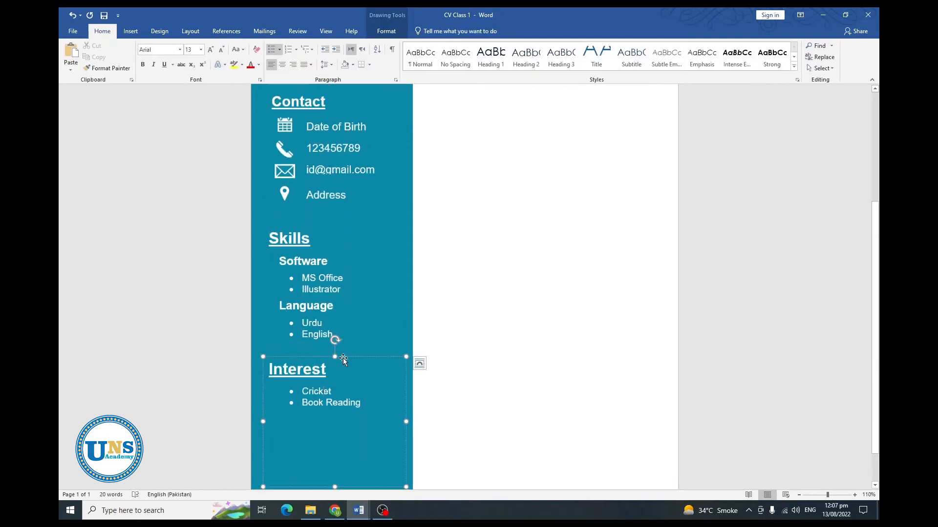
left_click(321, 227, "shift")
scroll(330, 224, "up", 2)
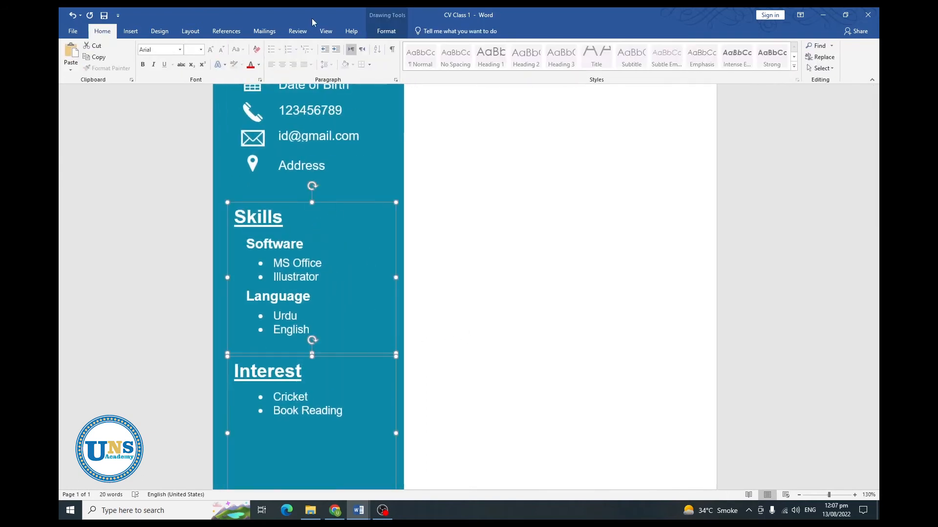
left_click(387, 31)
left_click(643, 68)
left_click(655, 93)
left_click(519, 258)
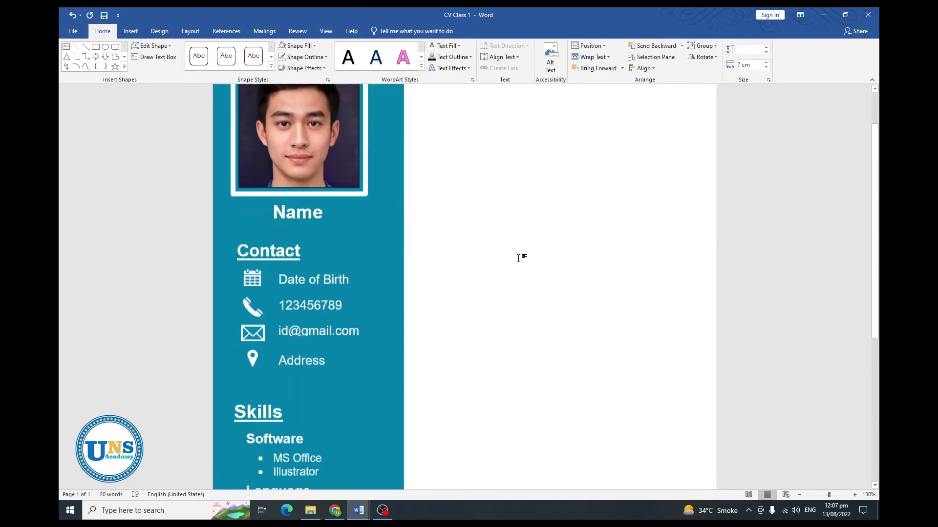
- Enlarge the email text box in the contact section so its text is not cut off
left_click(318, 401)
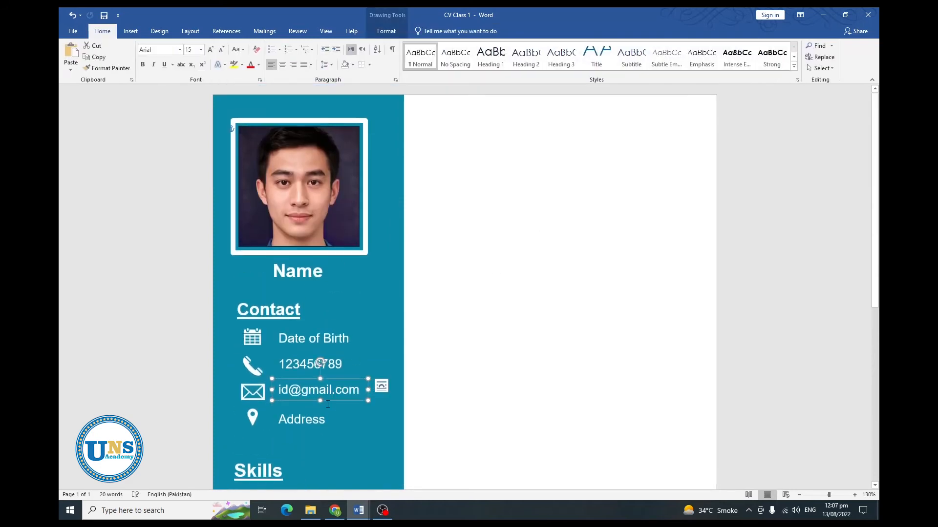
left_click(333, 365)
scroll(391, 349, "down", 7)
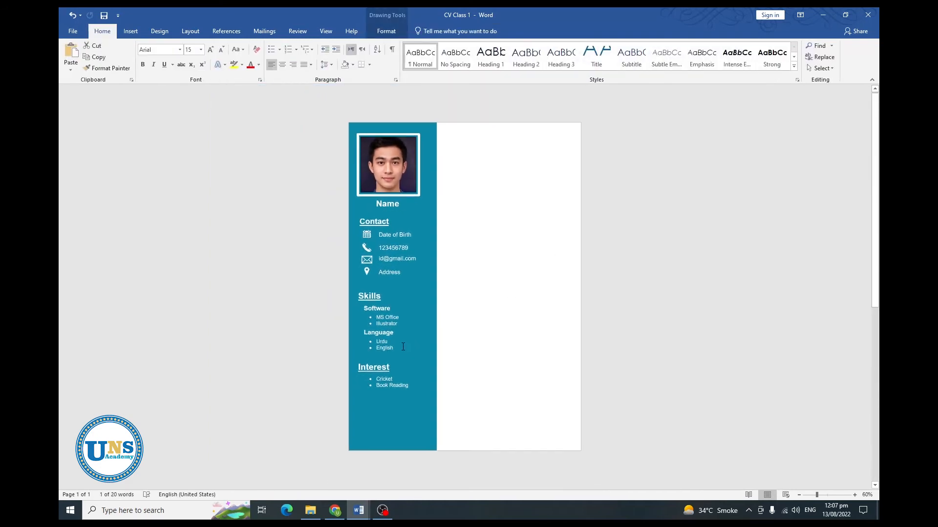
scroll(483, 224, "up", 2)
left_click(483, 225)
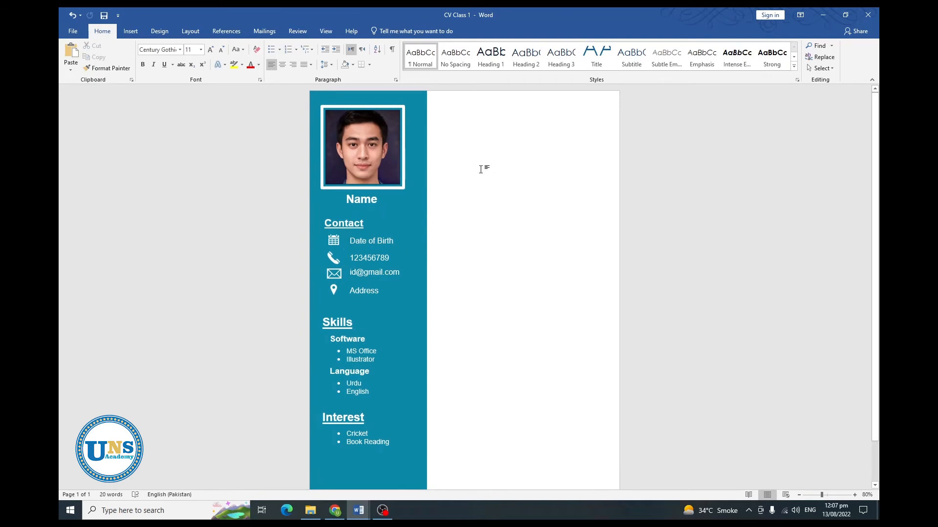
- Draw a text box about 11.88 cm wide and 6.73 cm tall in the upper white area beside the portrait
left_click(130, 30)
left_click(207, 56)
left_click(206, 89)
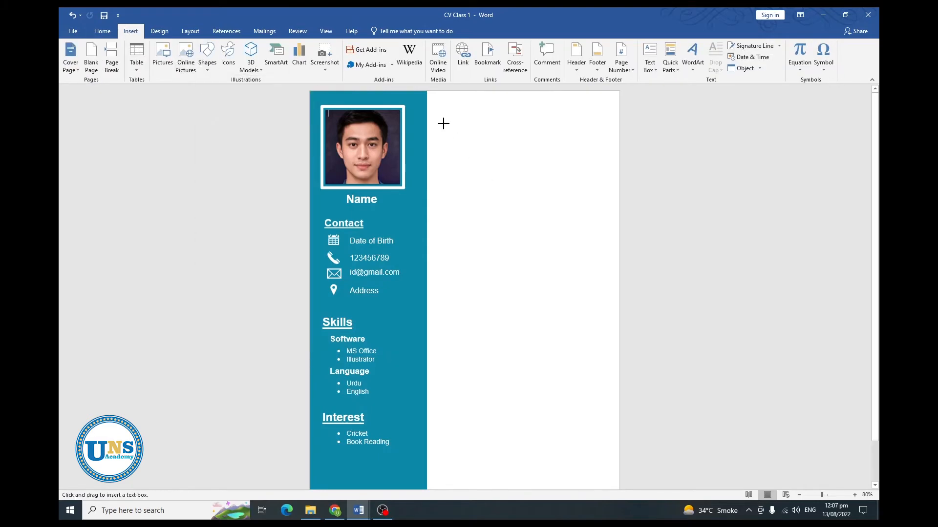
left_click_drag(624, 220, 610, 219)
- Copy the Objective heading and paragraph from New Microsoft Word Document (3) into the new text box and underline the heading
mouse_move(359, 510)
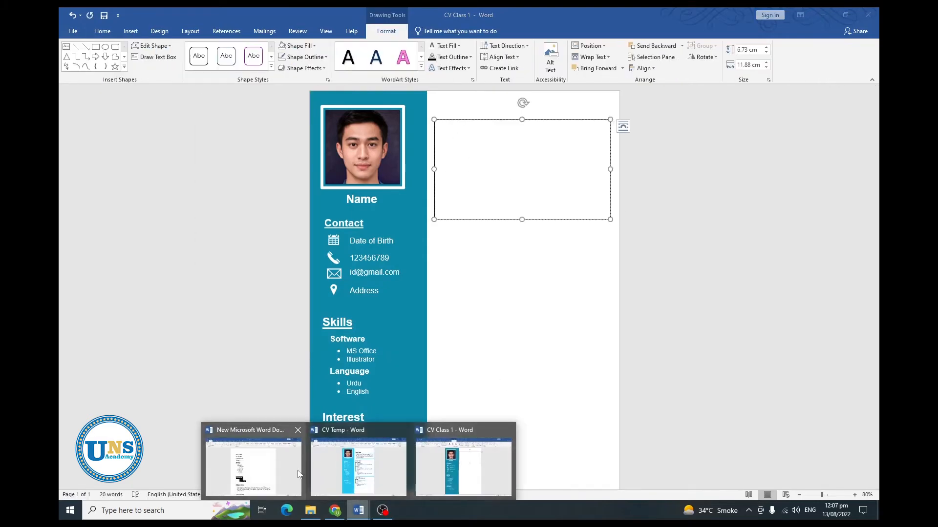
left_click(254, 467)
left_click_drag(388, 411, 315, 361)
key("ctrl+c")
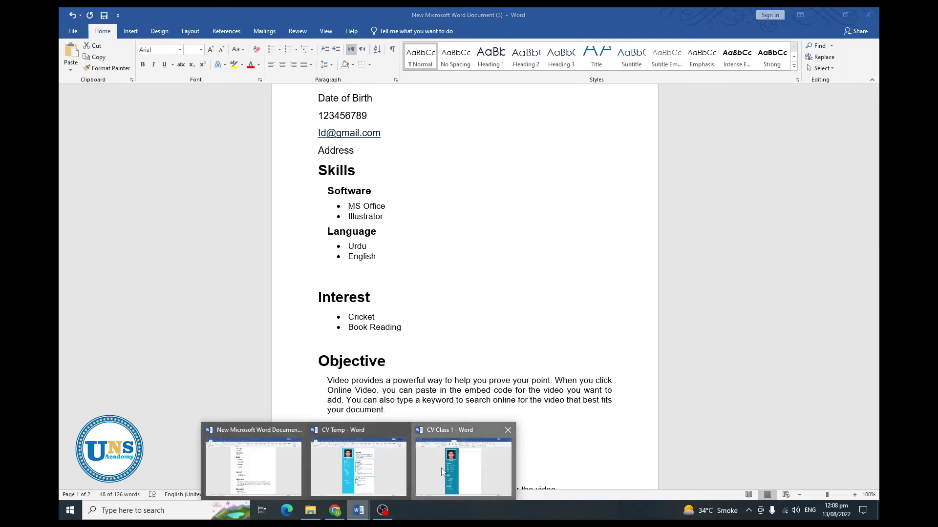
left_click(359, 464)
key("ctrl+v")
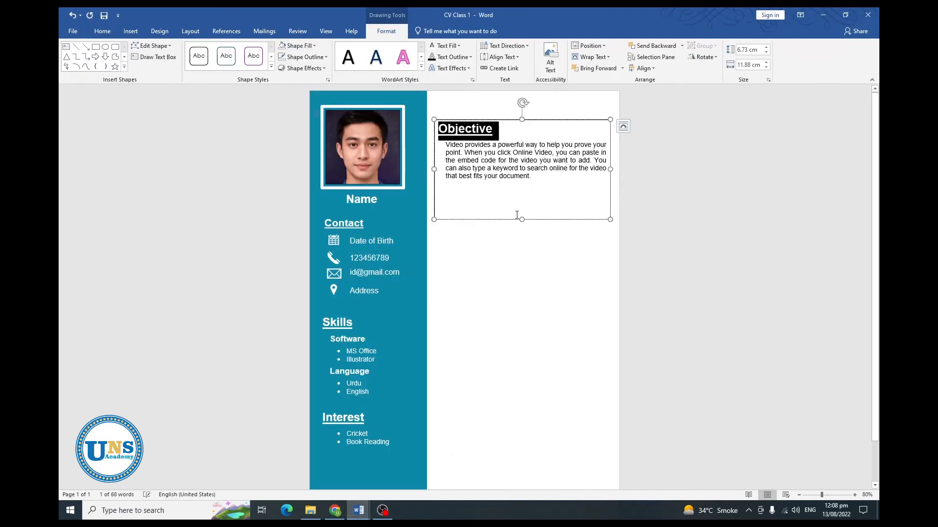
- Resize the Objective text box to 12 cm wide and about 5.28 cm tall, and move it slightly down
left_click_drag(520, 220, 517, 202)
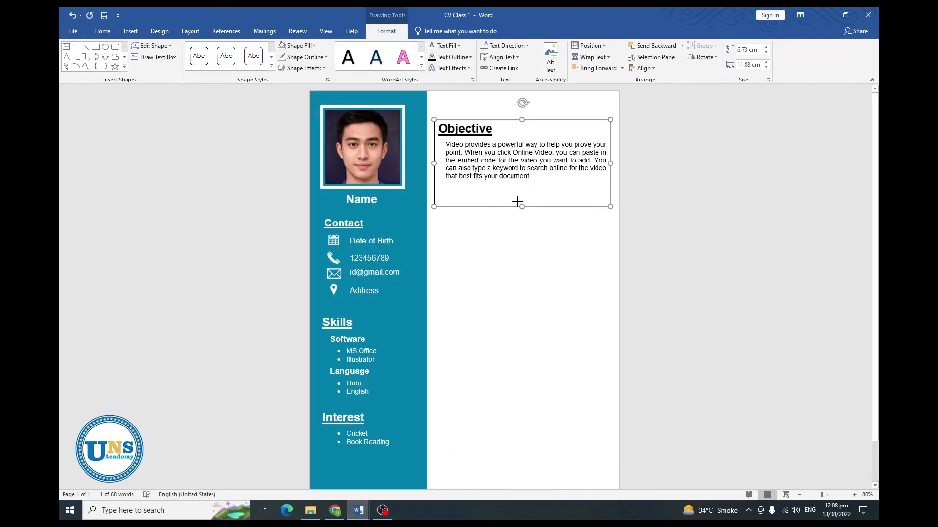
left_click(766, 68)
left_click(766, 68)
left_click(766, 67)
left_click(765, 68)
left_click(766, 67)
left_click(765, 68)
left_click(765, 67)
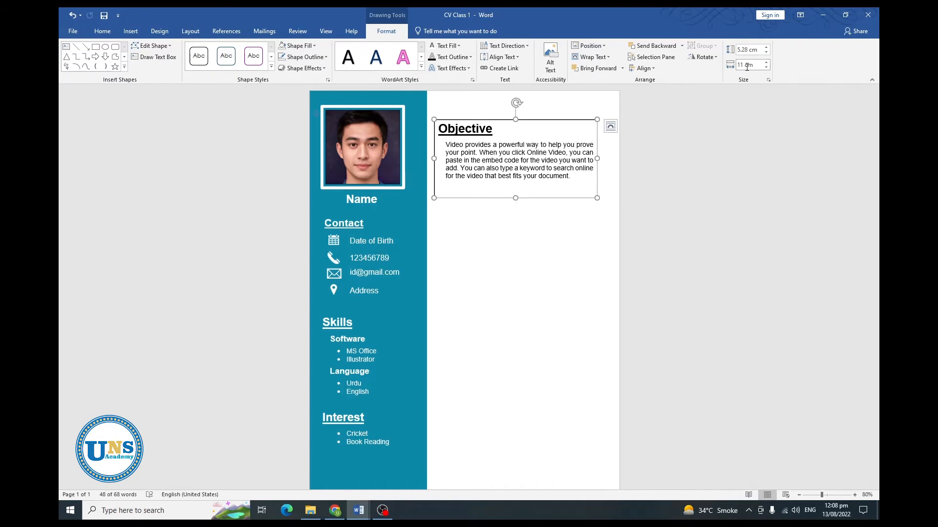
type("12")
left_click(569, 230)
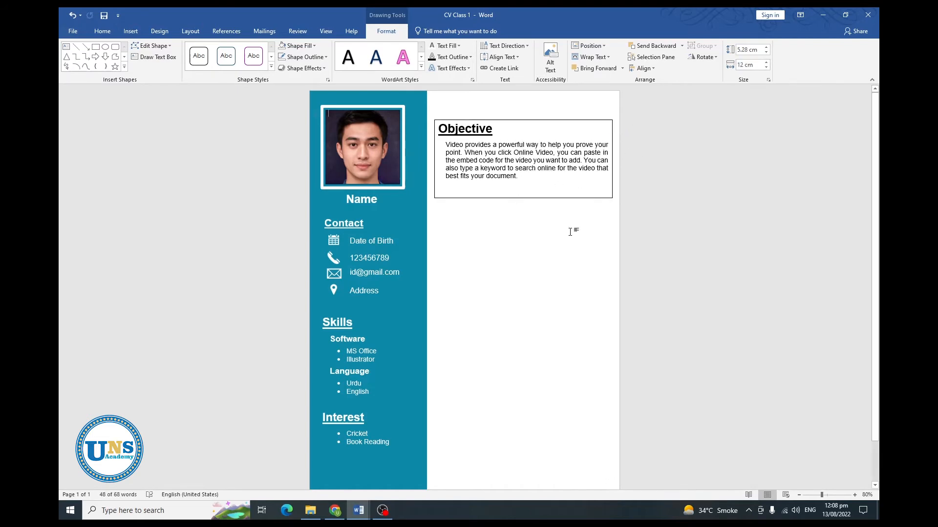
left_click_drag(527, 120, 527, 129)
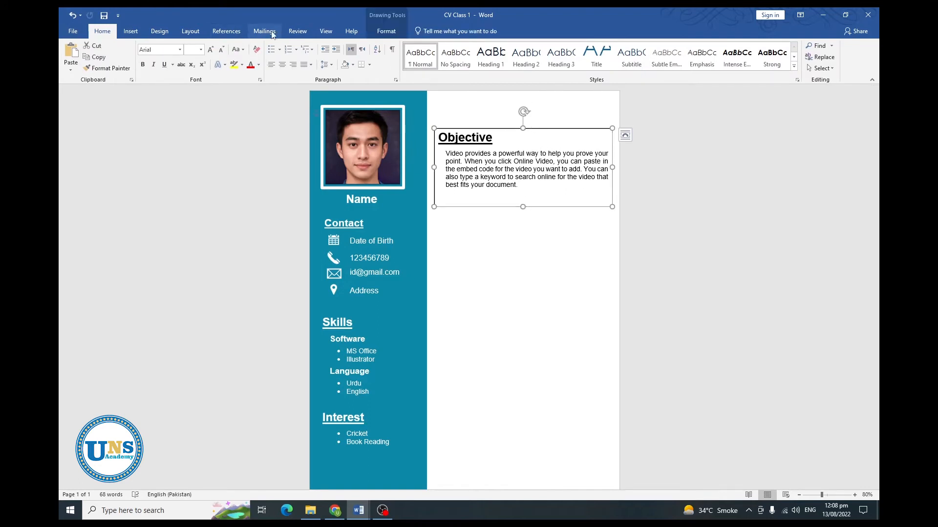
- Remove the fill and outline from the Objective text box
left_click(387, 31)
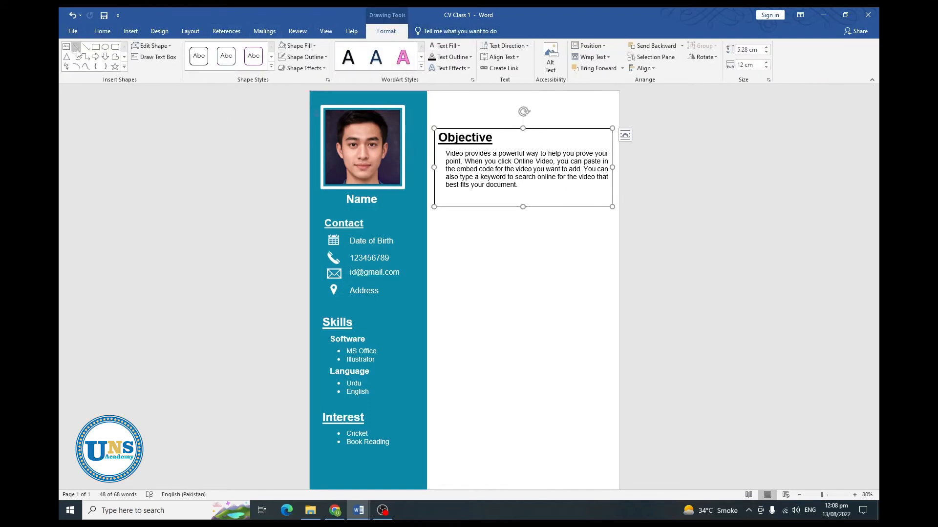
left_click(301, 47)
left_click(314, 133)
left_click(305, 58)
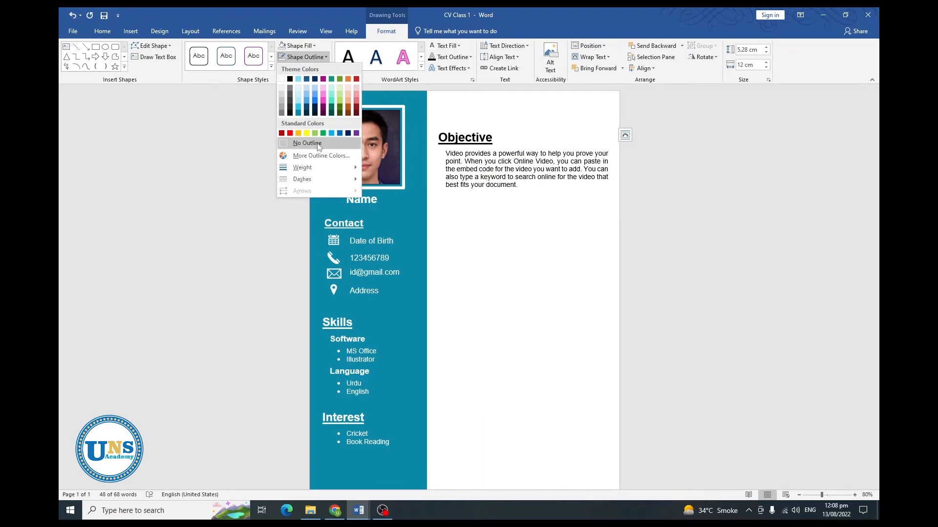
left_click(317, 145)
left_click(491, 235)
- Draw a text box about 11.74 cm wide and 9.34 cm tall below the Objective section
scroll(492, 235, "down", 1)
left_click(130, 30)
left_click(207, 56)
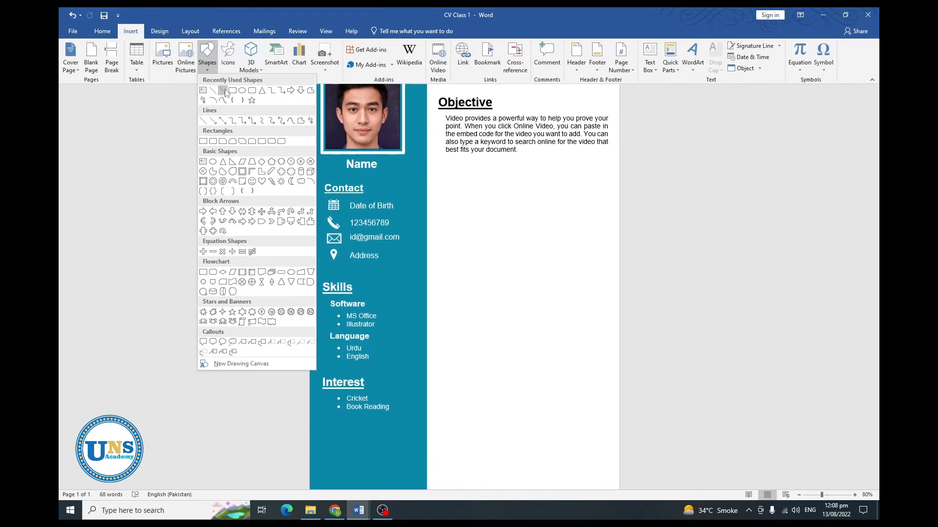
left_click(222, 93)
left_click(207, 57)
left_click(205, 92)
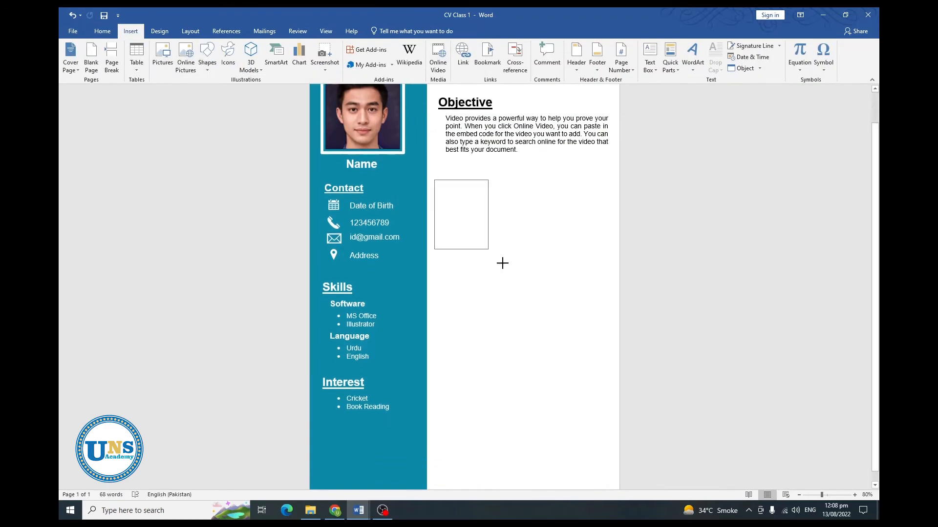
left_click_drag(502, 263, 614, 319)
- Copy the Education section with University, College and School entries from New Microsoft Word Document (3) into the new text box
mouse_move(358, 510)
left_click(249, 464)
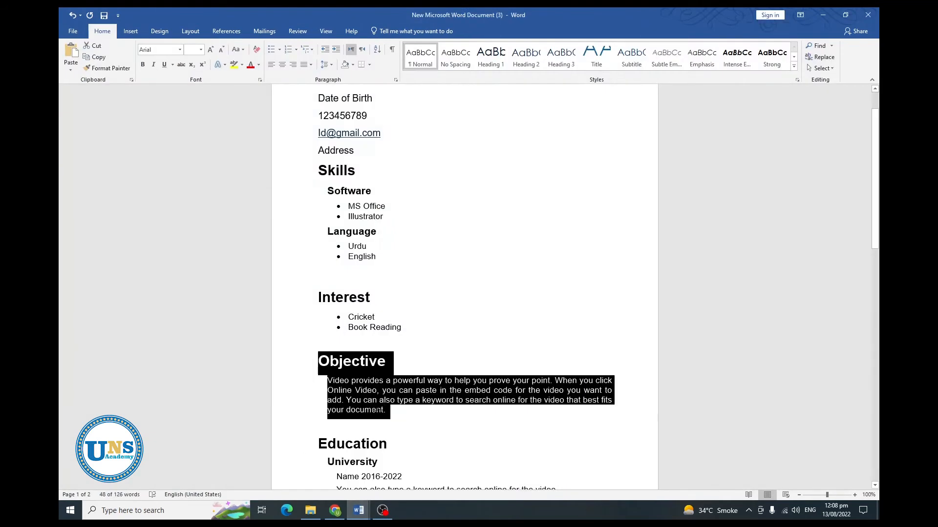
left_click(378, 410)
scroll(378, 411, "down", 6)
left_click_drag(576, 360, 303, 124)
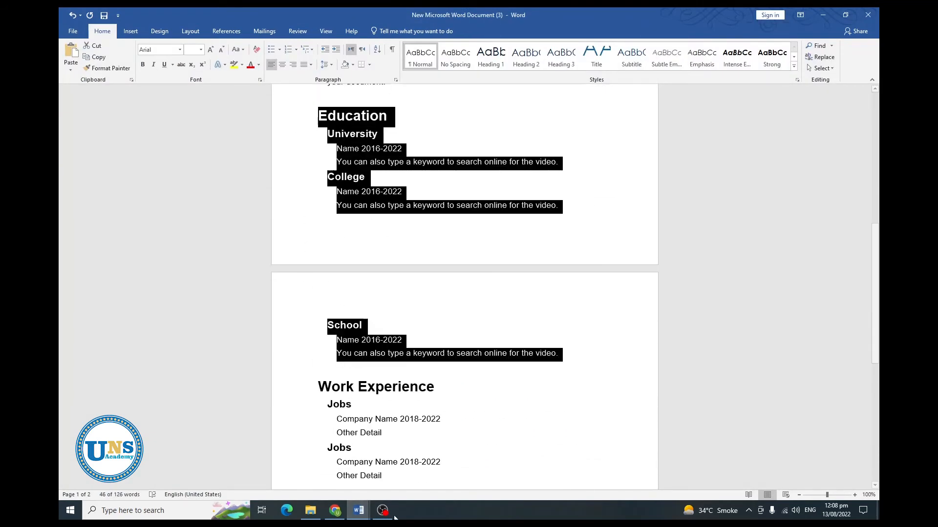
mouse_move(358, 511)
left_click(360, 464)
key("ctrl+v")
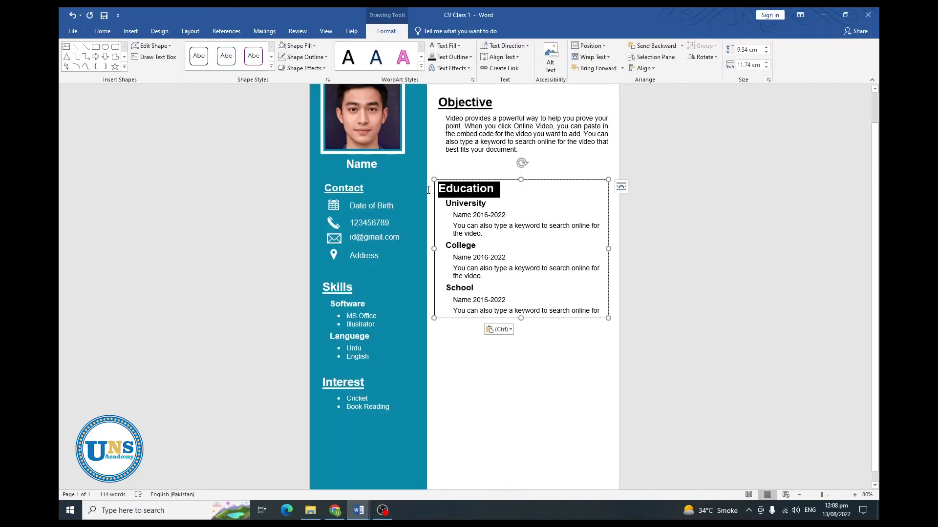
- Underline the "Education" heading and resize its text box to about 10.46 cm tall and 12 cm wide
left_click_drag(521, 320, 518, 334)
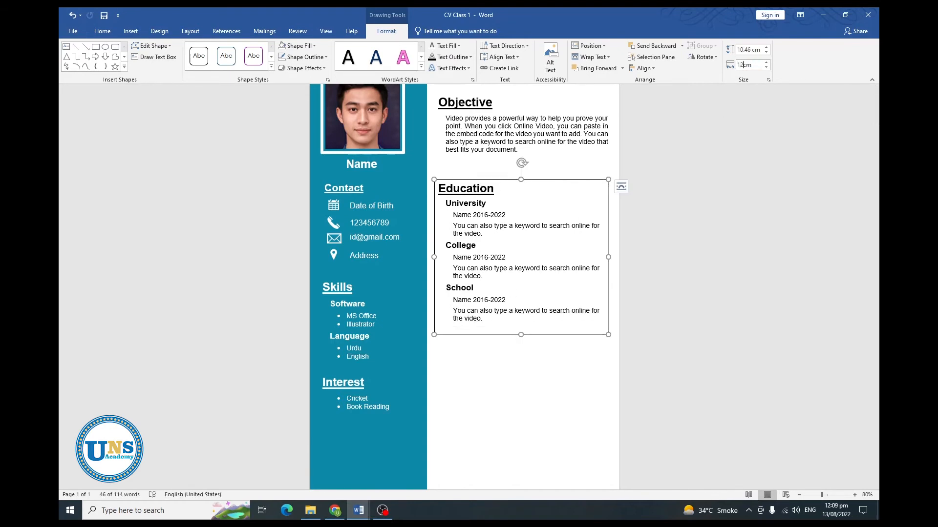
left_click(656, 179)
- Remove the fill and outline from the Education text box
left_click(515, 197)
left_click(298, 46)
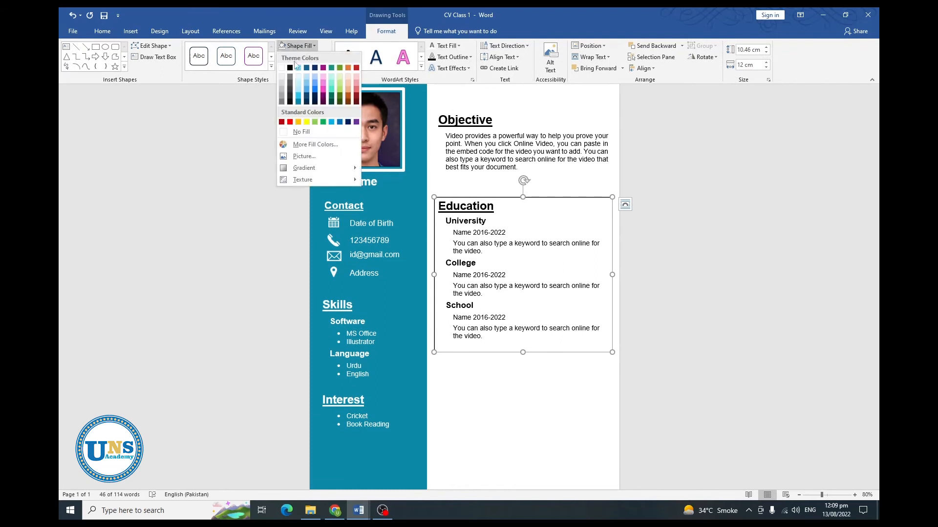
left_click(301, 132)
left_click(303, 57)
left_click(305, 143)
left_click(624, 325)
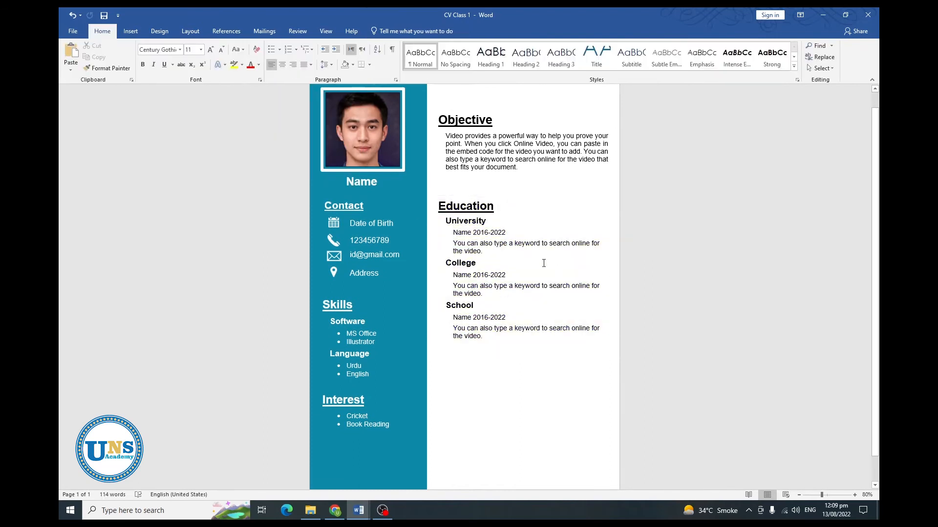
- Move the Education text box slightly down, away from the Objective section
left_click(464, 232)
left_click_drag(502, 197, 502, 210)
scroll(511, 212, "down", 2)
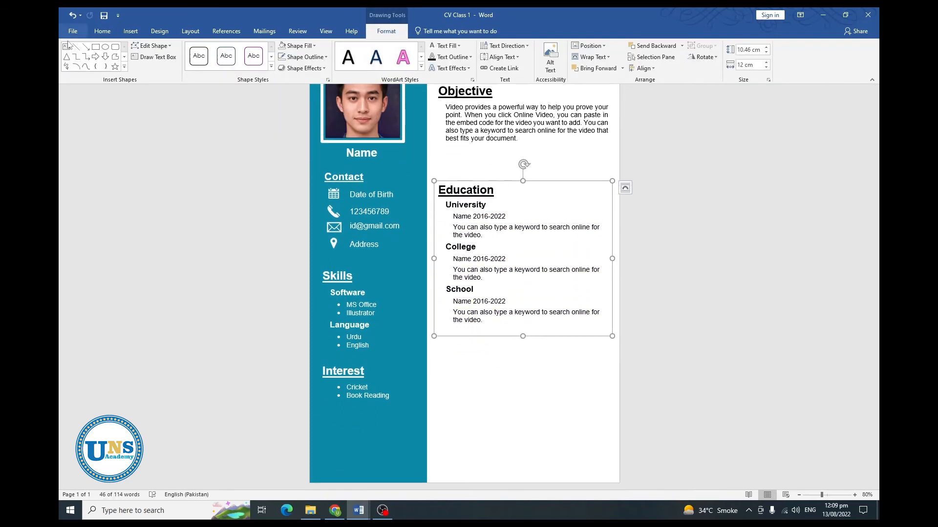
- Draw a text box about 8.44 cm tall below the Education section, set its width to 12 cm and line it up with the boxes above
left_click_drag(441, 347, 598, 472)
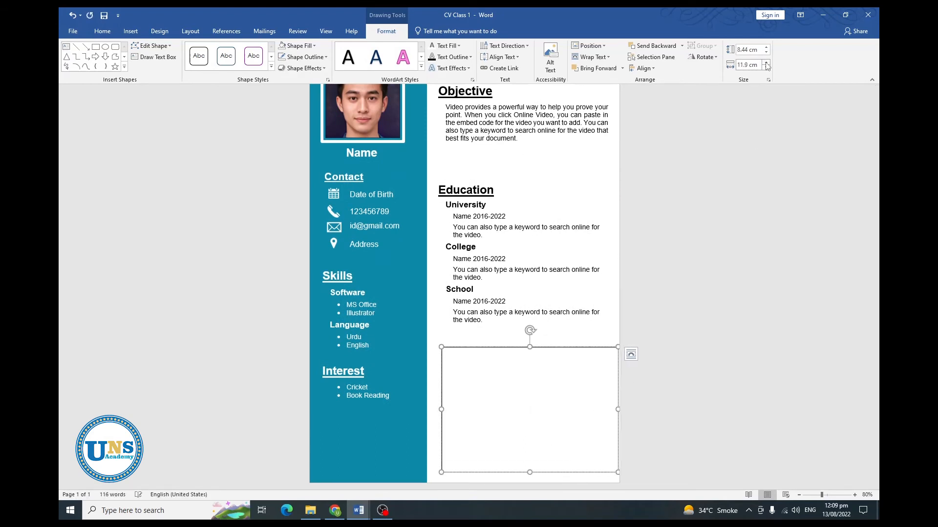
left_click(766, 63)
left_click_drag(544, 348, 536, 348)
- Copy the Work Experience section with both Jobs entries from New Microsoft Word Document (3) into the new text box in CV Class 1
left_click(359, 510)
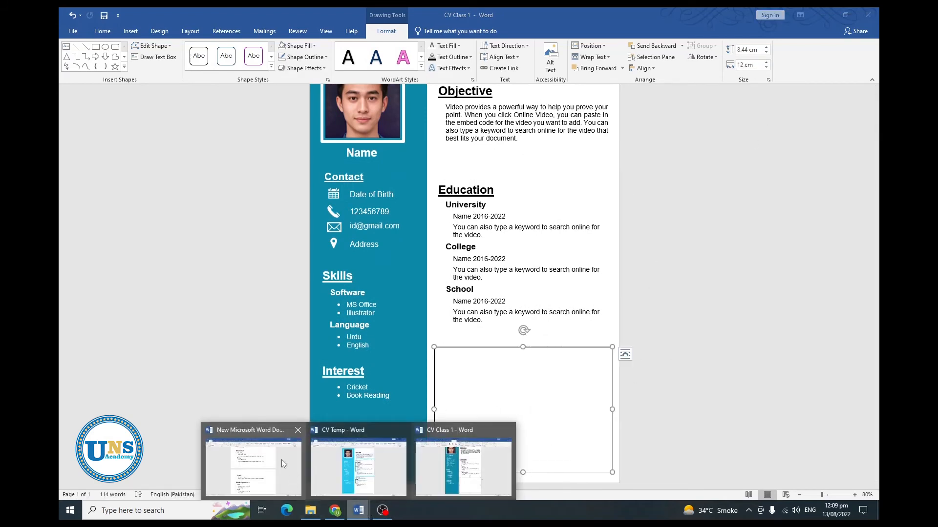
left_click(276, 463)
scroll(406, 400, "down", 3)
left_click_drag(399, 364, 337, 270)
key("ctrl+c")
left_click(358, 511)
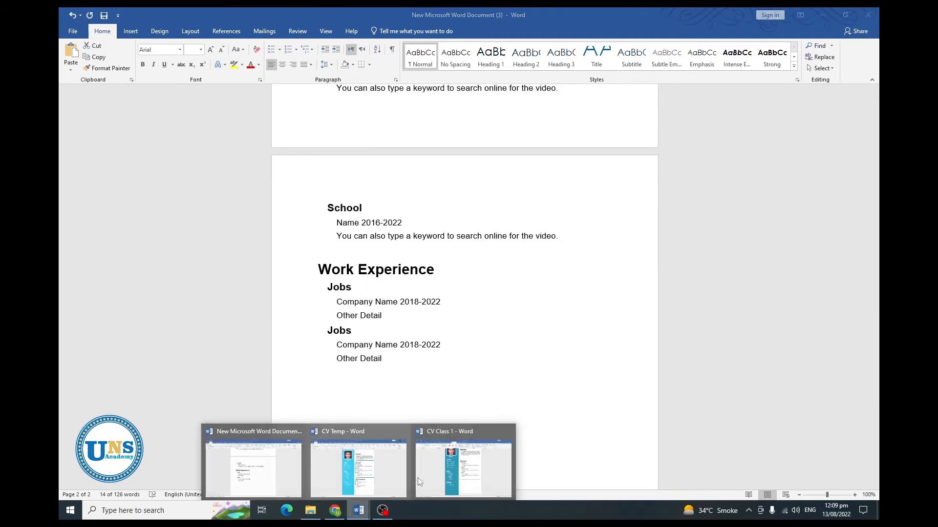
left_click(464, 464)
left_click(469, 372)
key("ctrl+v")
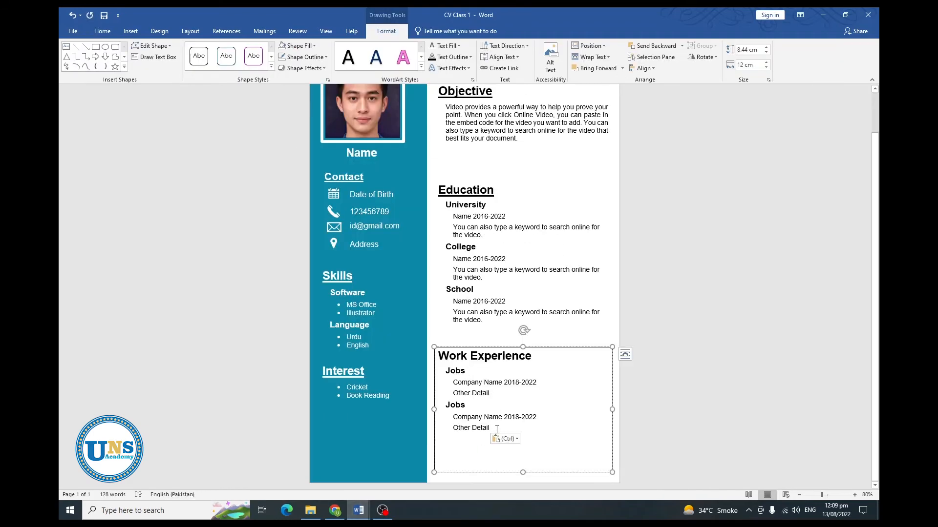
- Shorten the Work Experience text box to about 6.8 cm and underline its heading
left_click_drag(536, 358, 442, 365)
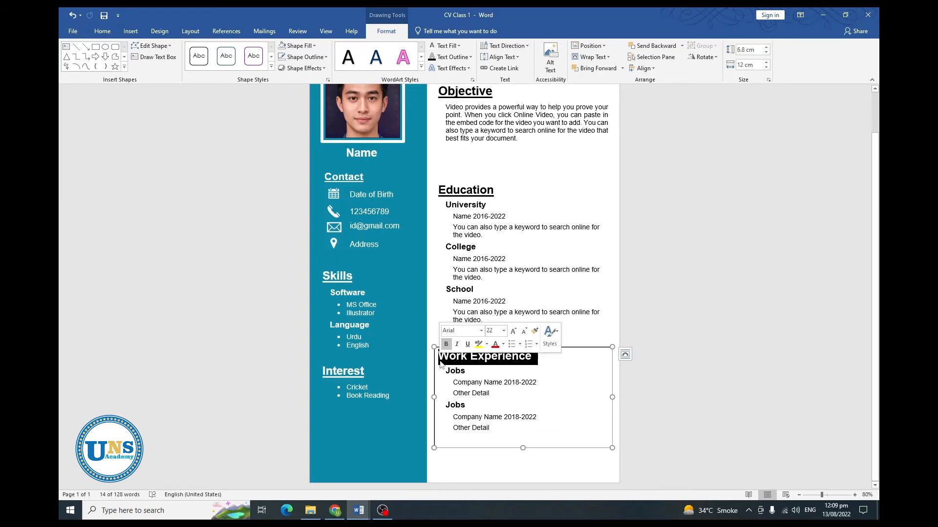
key("ctrl+v")
key("ctrl+z")
key("ctrl+z")
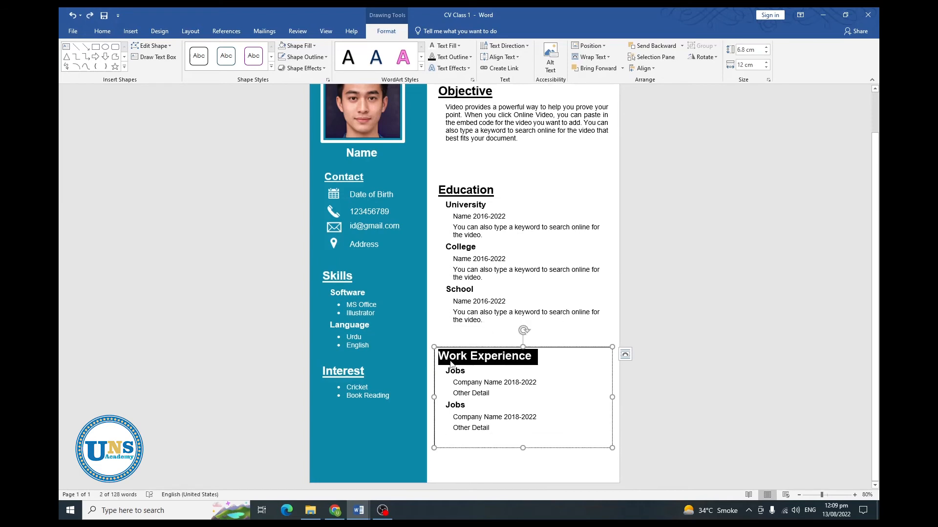
- Align the Objective, Education and Work Experience text boxes to a common horizontal centre
left_click(518, 185)
scroll(519, 185, "up", 2)
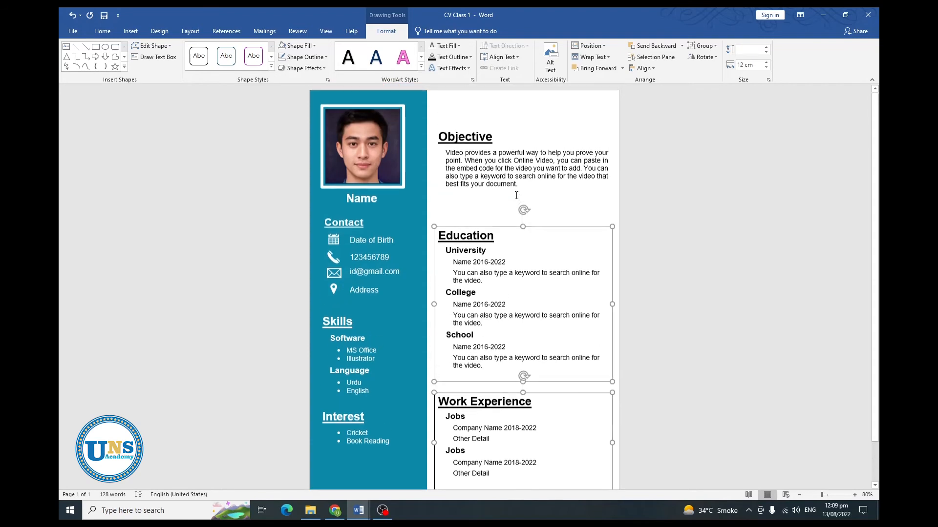
left_click(530, 134, "shift")
left_click(642, 68)
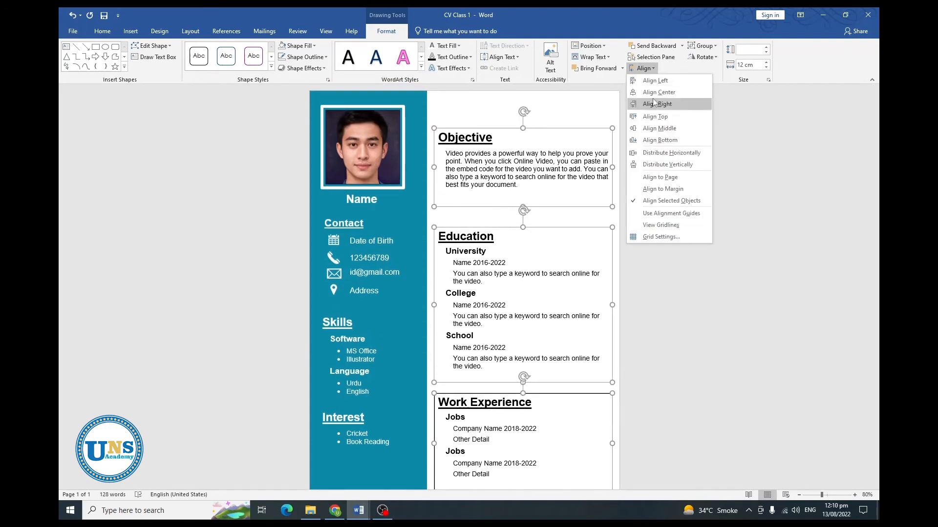
left_click(653, 95)
- Remove the fill and outline from the Work Experience text box
scroll(557, 262, "down", 1)
left_click(561, 365)
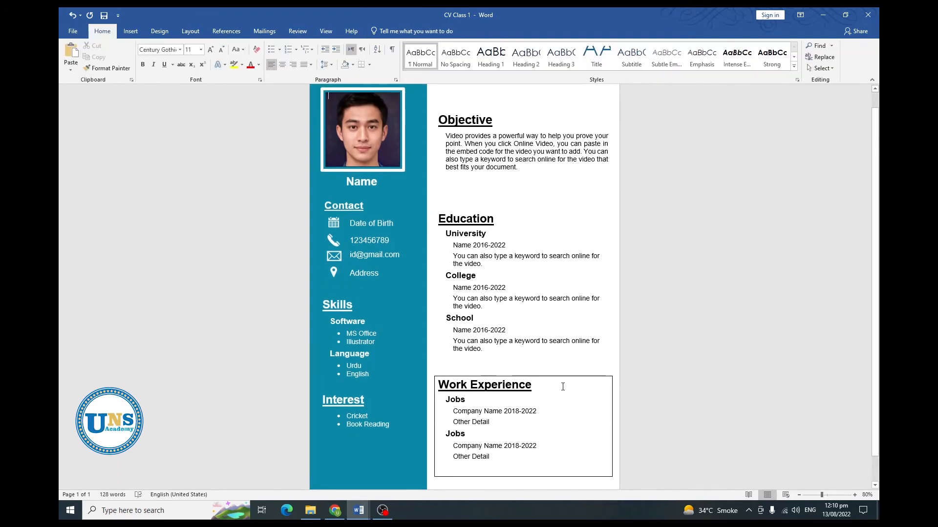
left_click(561, 377)
left_click(296, 47)
left_click(326, 132)
left_click(308, 57)
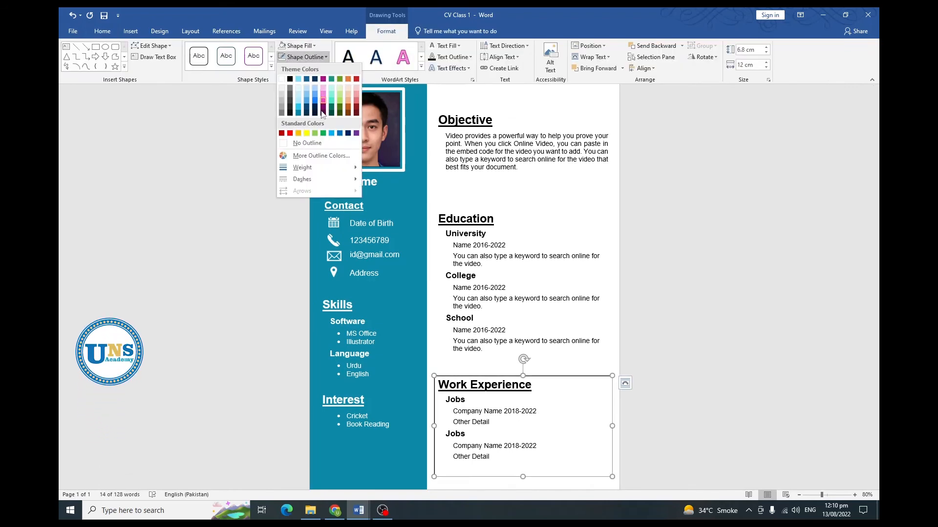
left_click(320, 143)
left_click(679, 293)
- Draw a vertical line about 6.06 cm long beside the Education entries, from University down to School
scroll(679, 292, "up", 6, "ctrl")
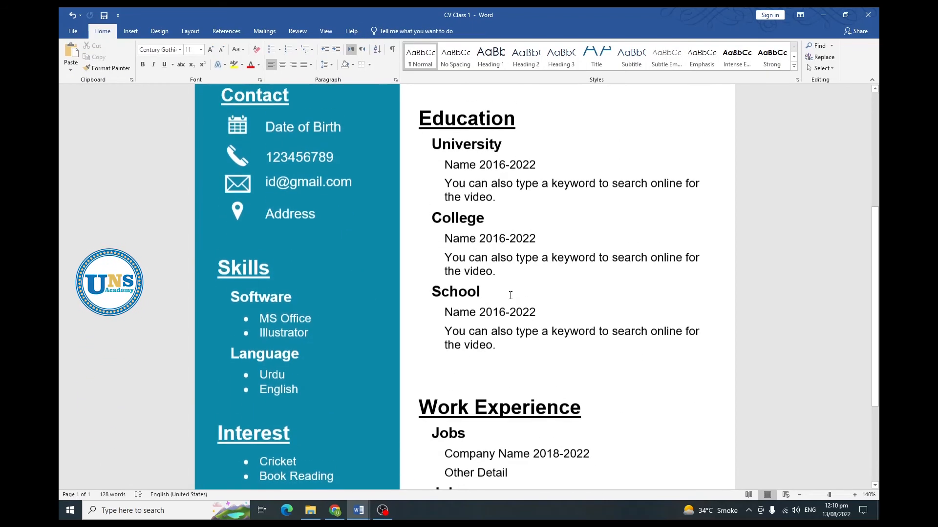
left_click(130, 31)
left_click(205, 65)
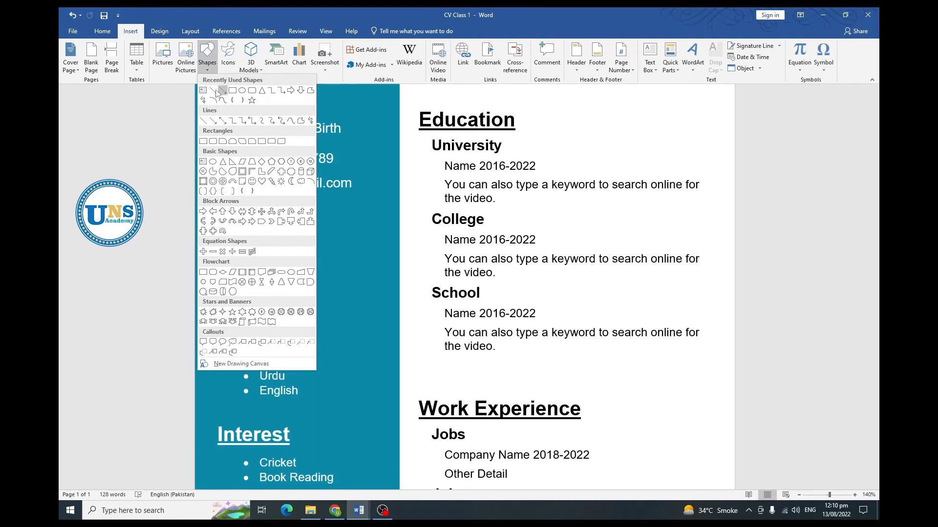
left_click(222, 93)
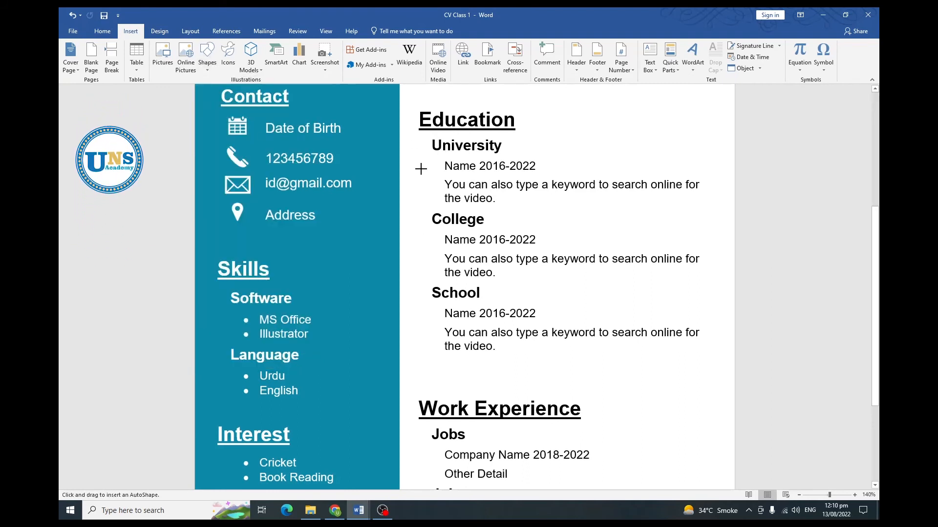
left_click_drag(419, 140, 420, 300)
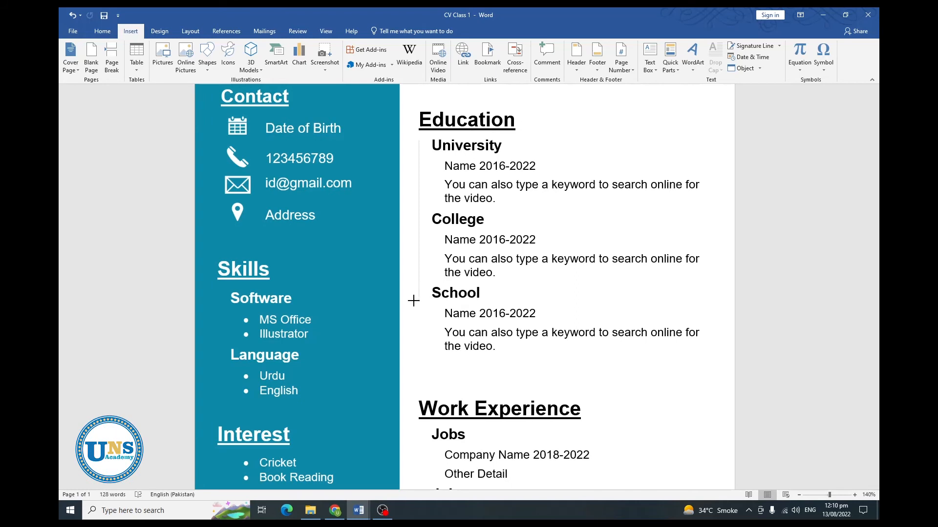
left_click_drag(418, 298, 418, 298)
- Apply the thick black line style to the Education line at 7 pt width and shorten it to about 5.84 cm
left_click(279, 71)
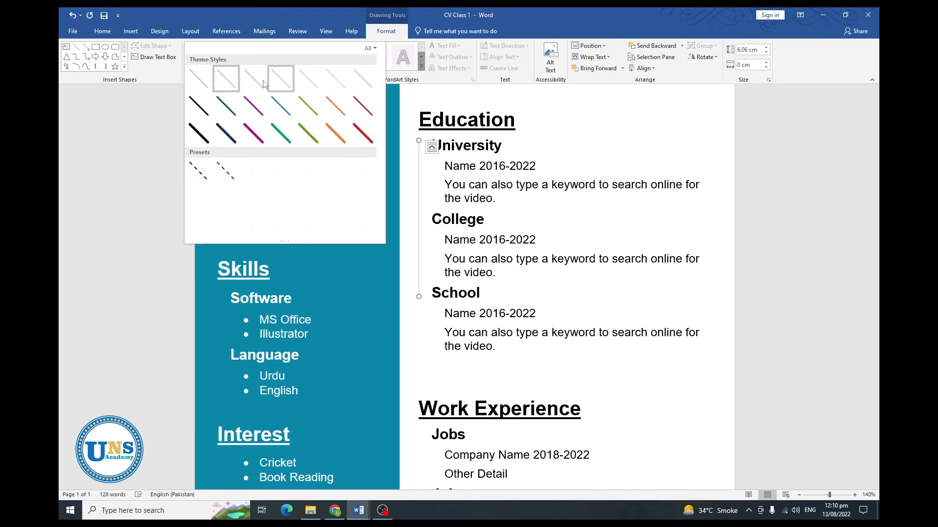
left_click(198, 133)
left_click(305, 57)
mouse_move(315, 166)
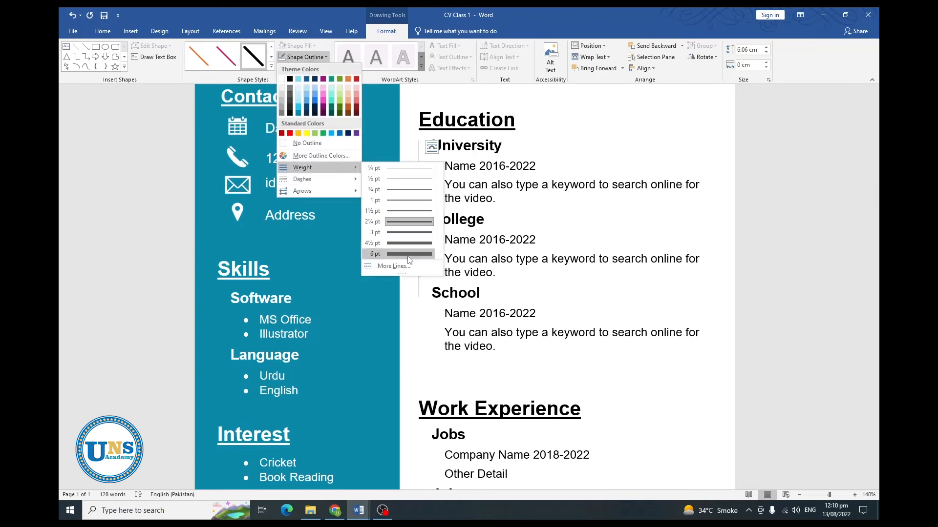
left_click(383, 264)
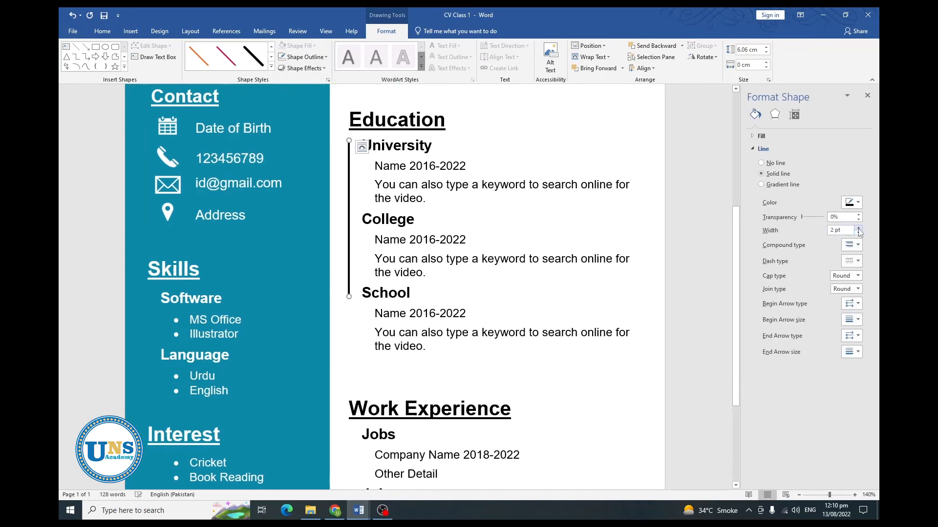
left_click_drag(858, 228, 858, 228)
left_click(858, 228)
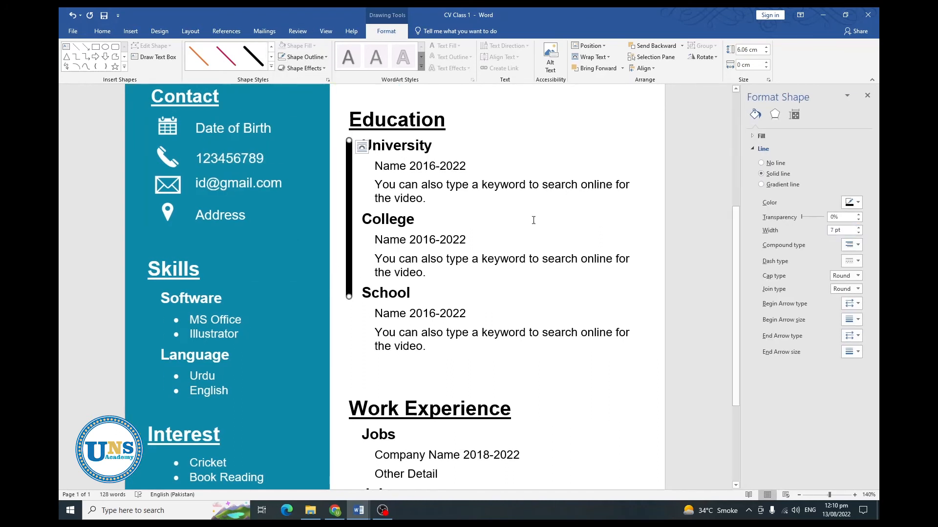
scroll(534, 217, "up", 9, "ctrl")
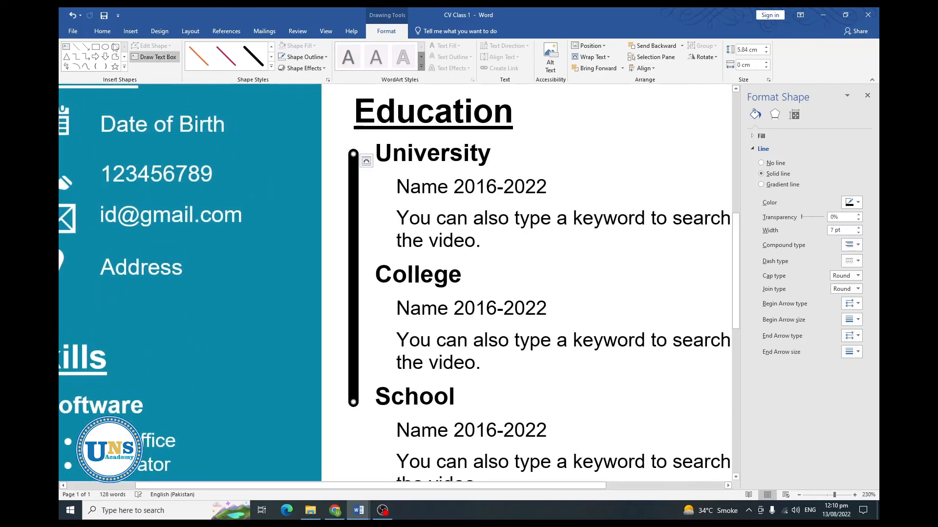
- Draw a 0.5 cm by 0.5 cm circle near the upper end of the Education line, with black fill and no outline
left_click(105, 47)
left_click_drag(347, 154, 347, 156)
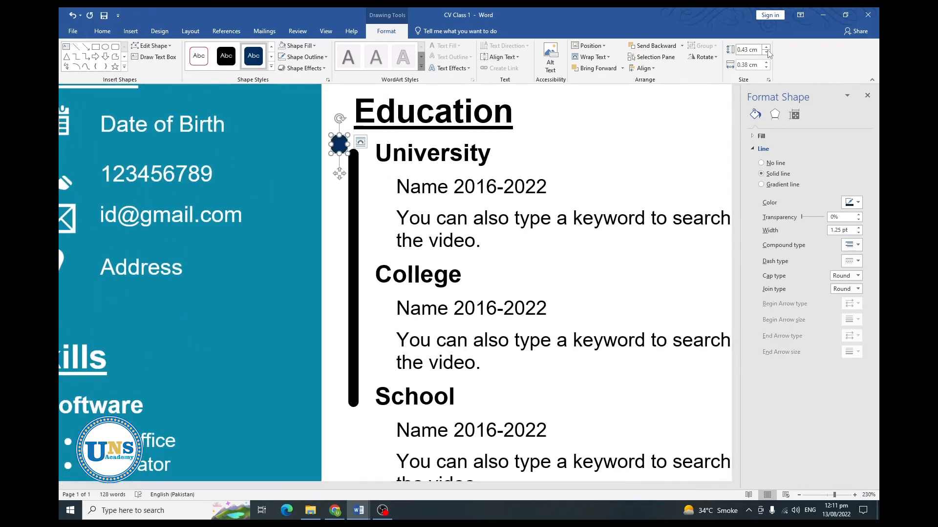
left_click(765, 66)
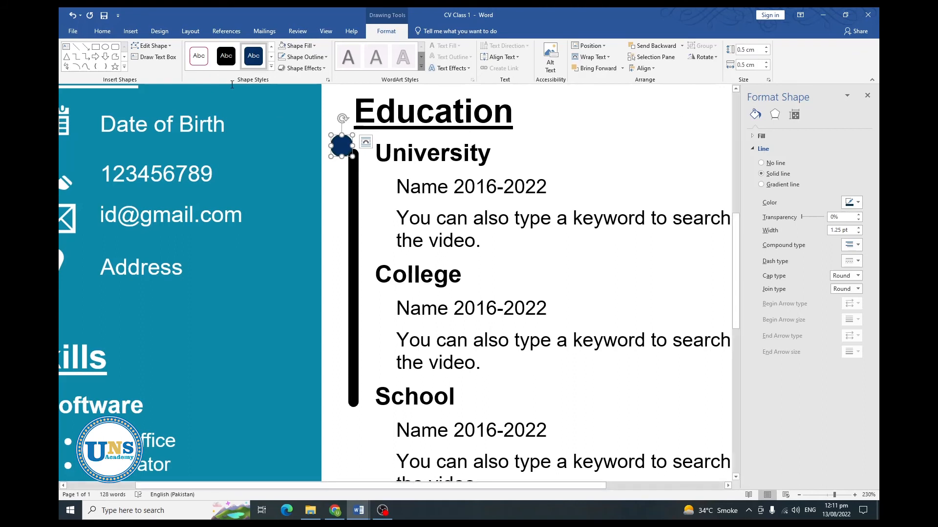
left_click(303, 57)
left_click(302, 143)
left_click(298, 46)
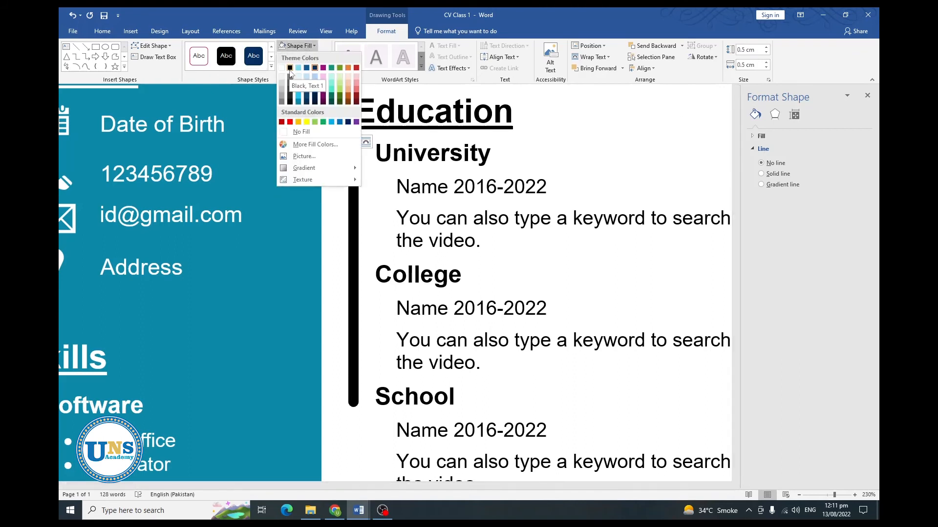
left_click(290, 68)
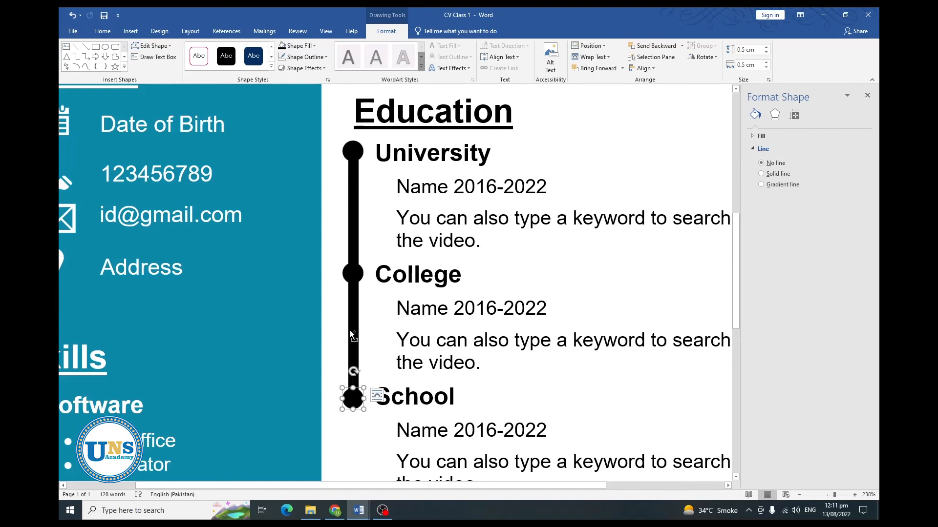
- Place black circles on the line at University, College and School, and centre them on it
left_click(642, 68)
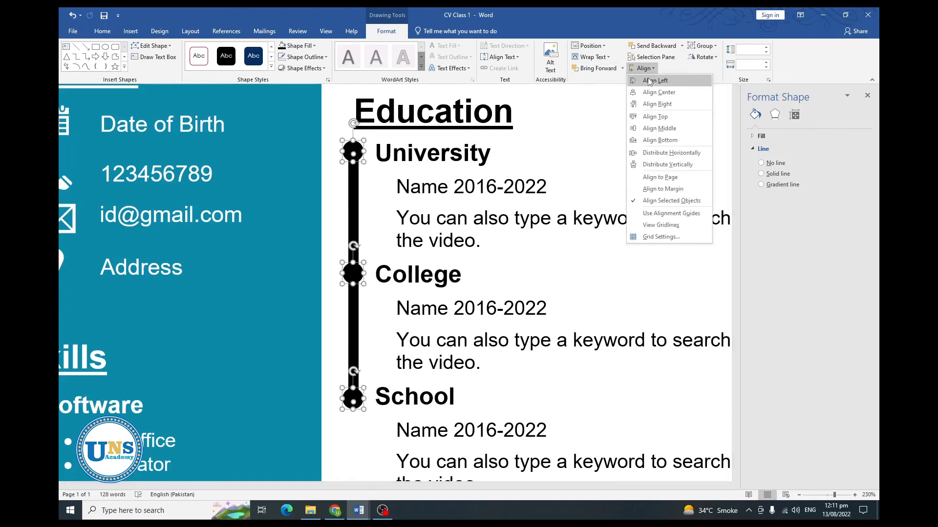
left_click(649, 87)
left_click(547, 186)
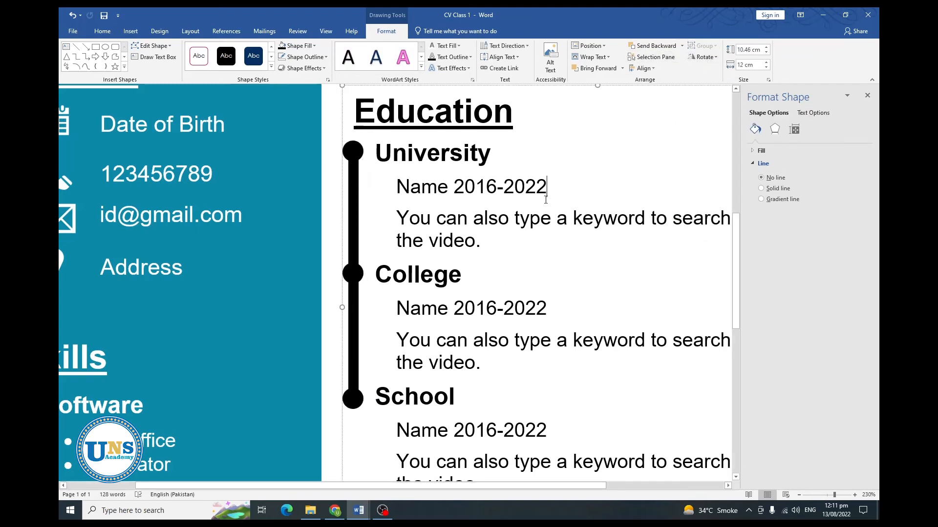
- Draw a vertical line about 2.62 cm long beside the Work Experience entries, between the two Jobs headings
scroll(494, 203, "down", 13)
left_click(75, 46)
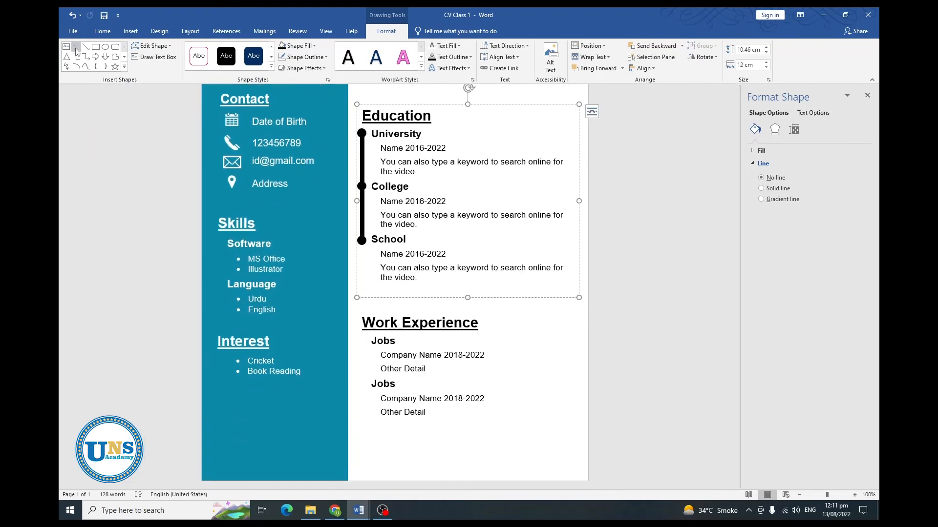
left_click_drag(363, 383, 366, 384)
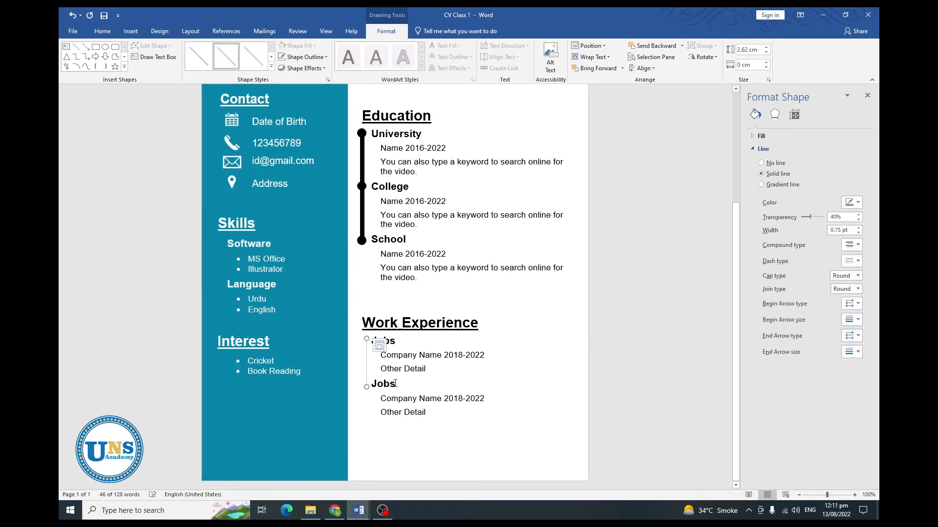
- Give the Work Experience line the thick black style at 7 pt, and adjust its position and length to about 2.51 cm
scroll(365, 385, "up", 13)
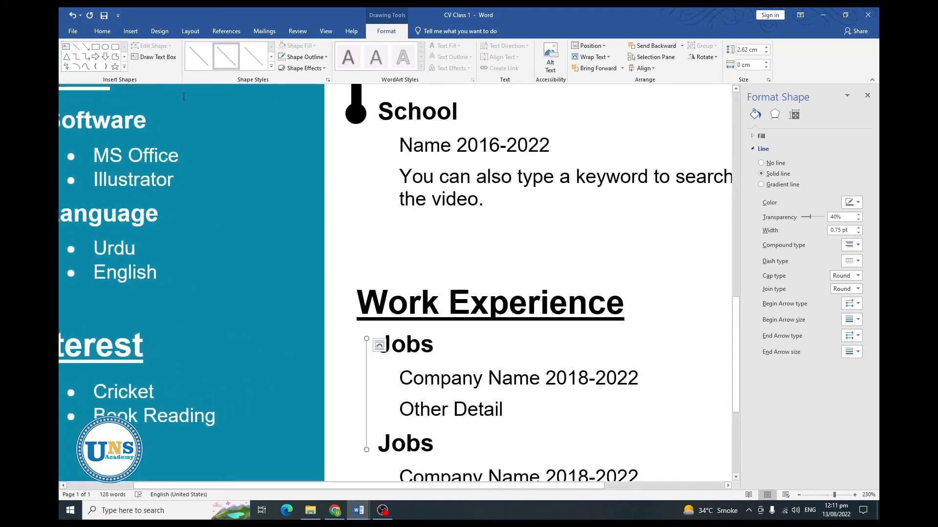
left_click(271, 68)
left_click(213, 120)
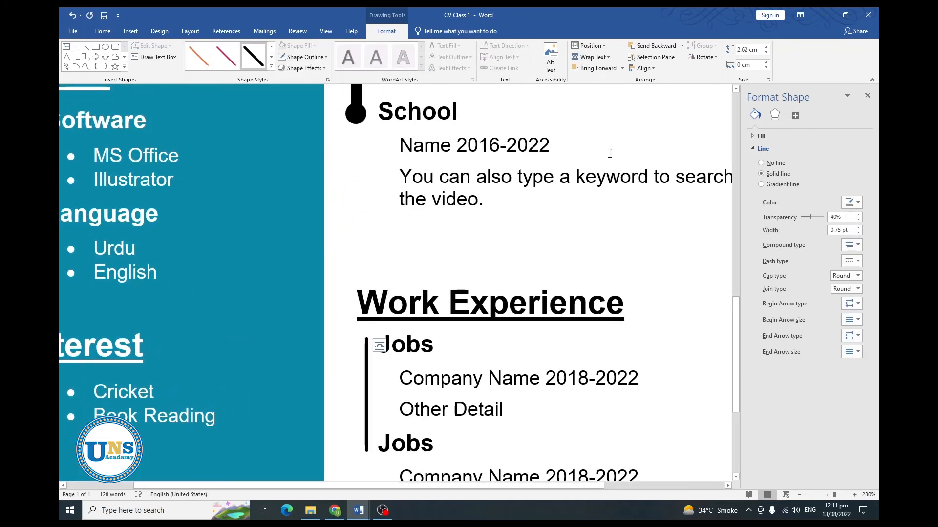
left_click(858, 227)
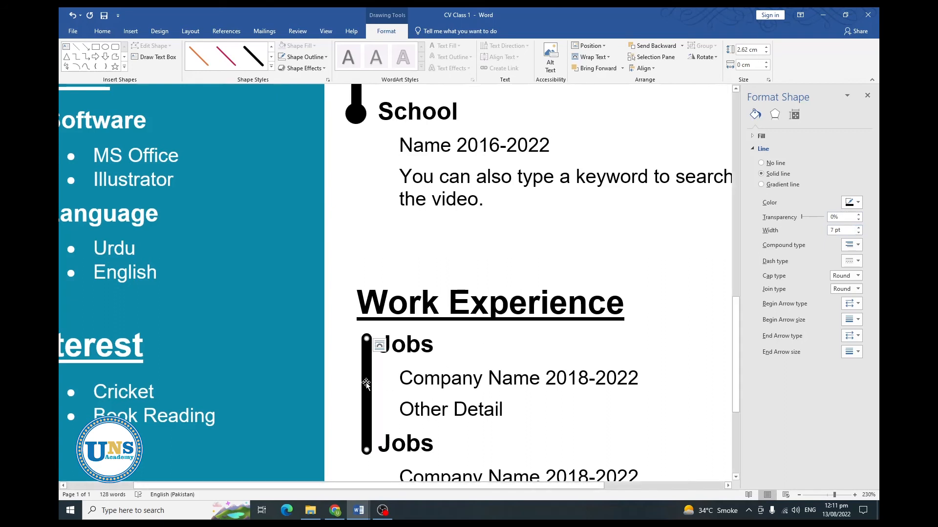
left_click_drag(361, 394, 361, 399)
left_click_drag(360, 451, 360, 444)
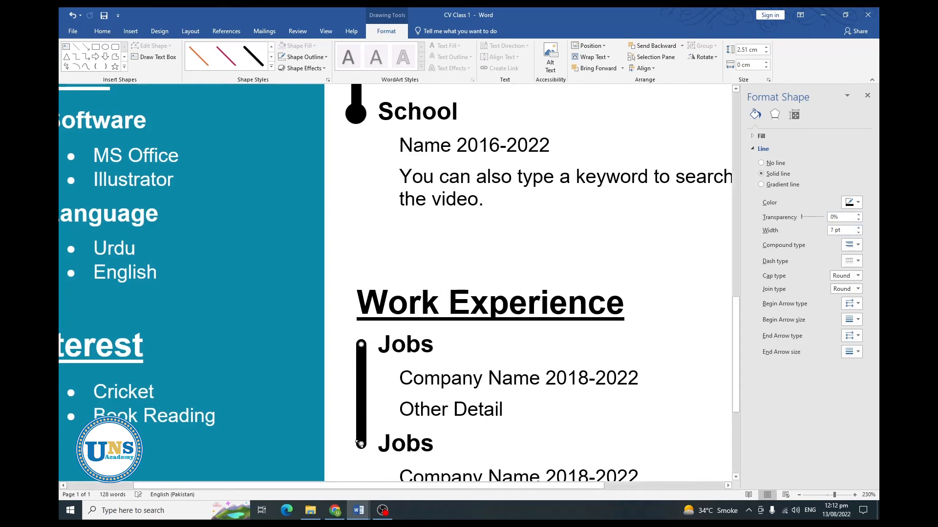
- Draw a 0.5 cm by 0.5 cm circle near the upper end of the Work Experience line, with black fill and no outline
left_click(105, 47)
left_click_drag(334, 326, 352, 345)
left_click(767, 48)
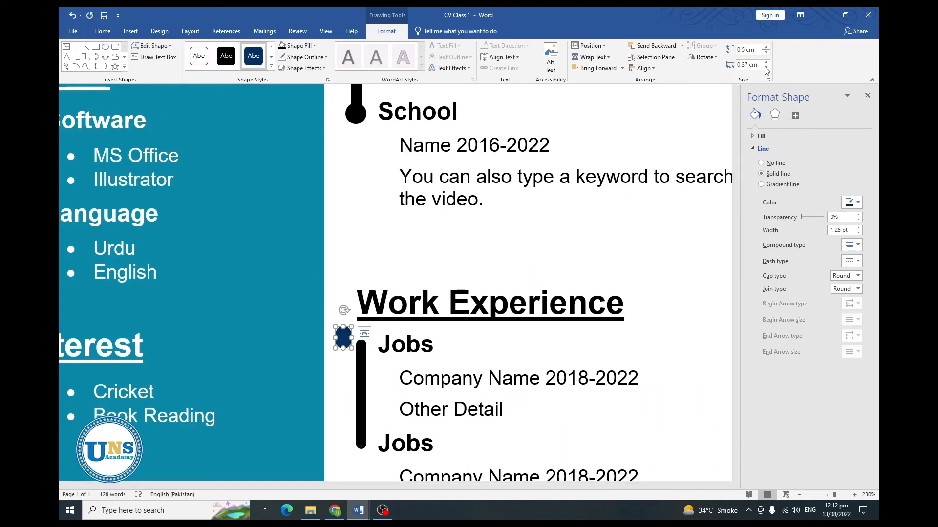
left_click(766, 62)
left_click(766, 62)
left_click(306, 57)
left_click(307, 144)
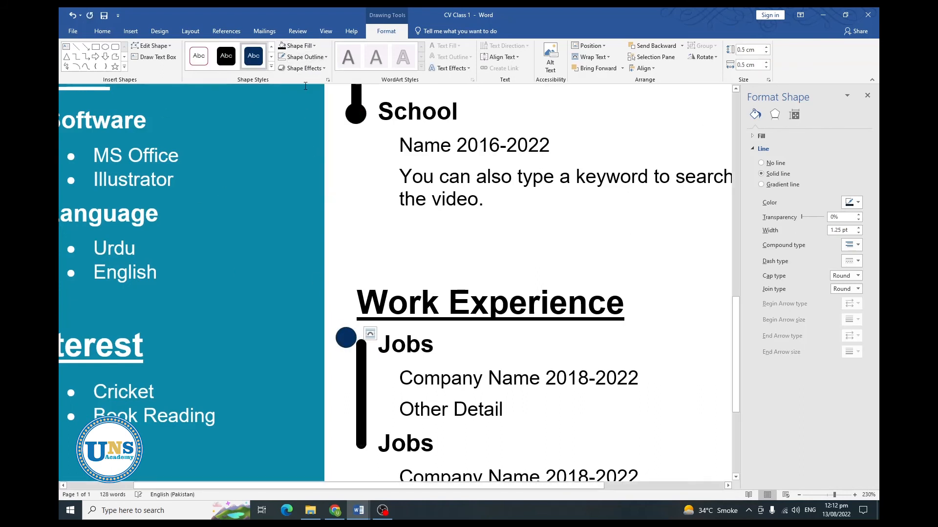
left_click(299, 46)
left_click(290, 67)
- Place a black circle at each end of the Work Experience line and centre both circles on it
left_click_drag(344, 339, 361, 441)
left_click(360, 337, "shift")
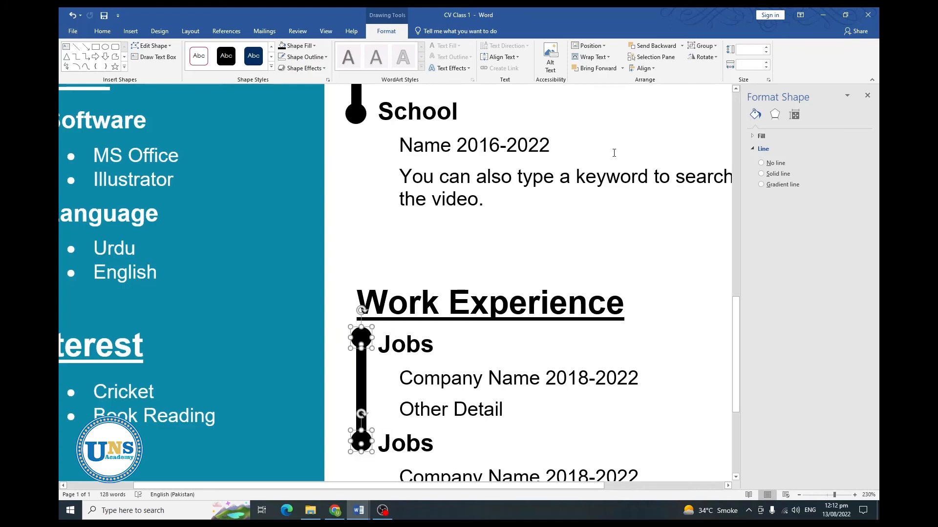
left_click(644, 68)
left_click(652, 90)
left_click(472, 410)
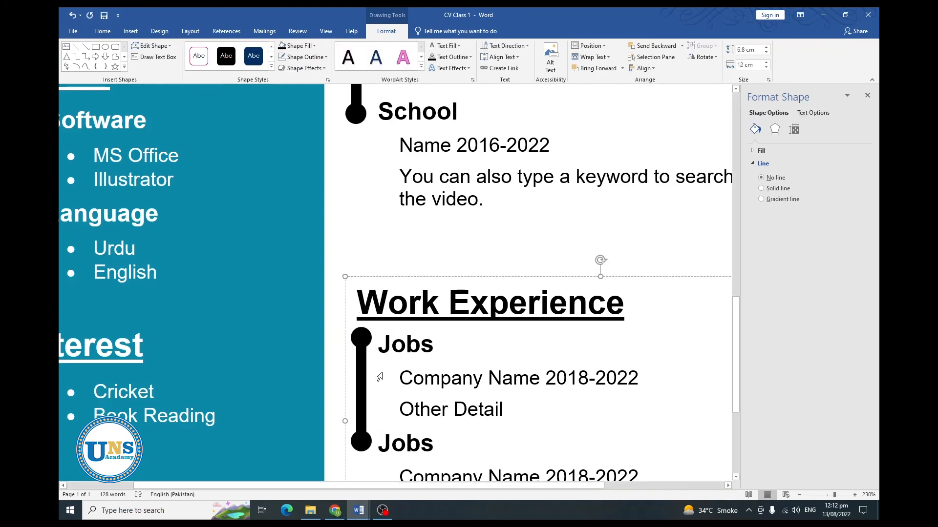
- Group the Work Experience line with its two end circles into one object
left_click(360, 376)
left_click(359, 337, "shift")
left_click(361, 439, "shift")
left_click(702, 46)
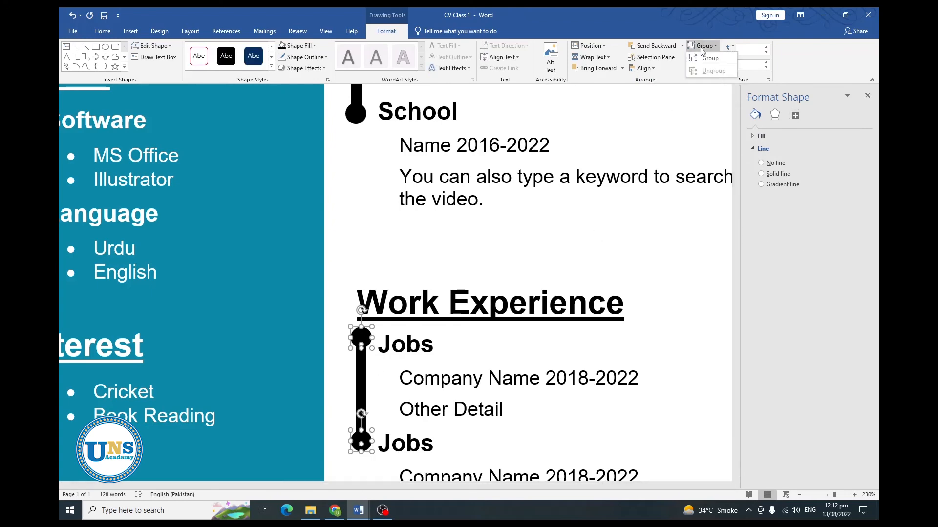
left_click(705, 58)
- Centre-align the Education and Work Experience timeline groups with each other
scroll(405, 220, "down", 12)
left_click(359, 181)
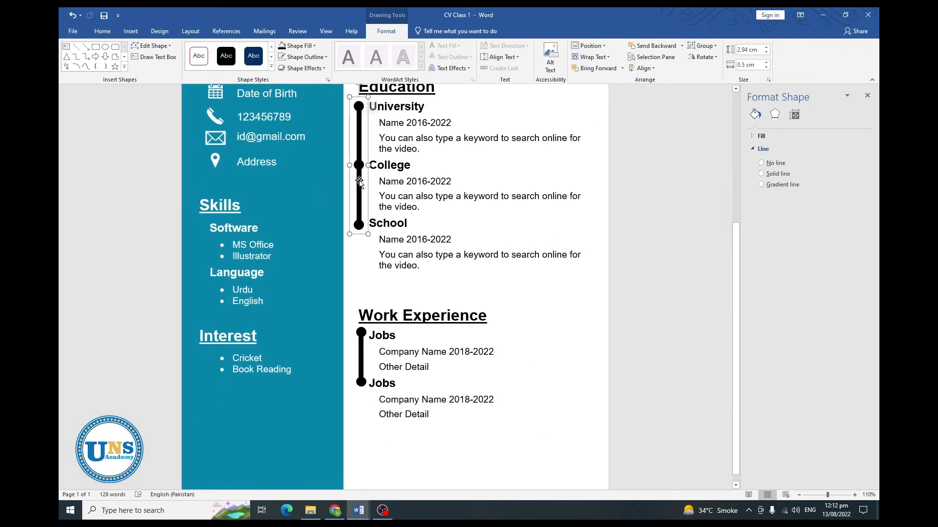
left_click(362, 366, "shift")
left_click(644, 68)
left_click(651, 101)
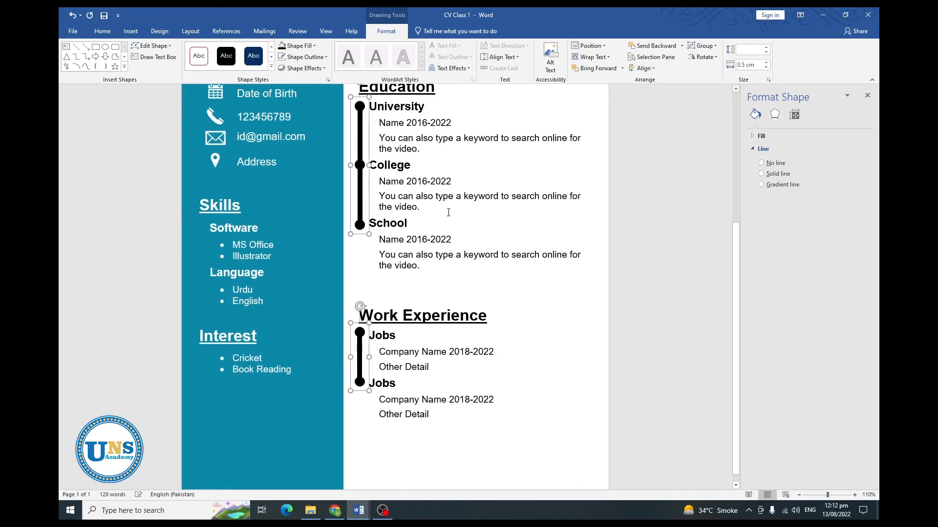
left_click(360, 221, "shift")
- Draw a horizontal divider line about 12.29 cm long between the Objective and Education sections, reaching the page's right edge
scroll(415, 235, "down", 5)
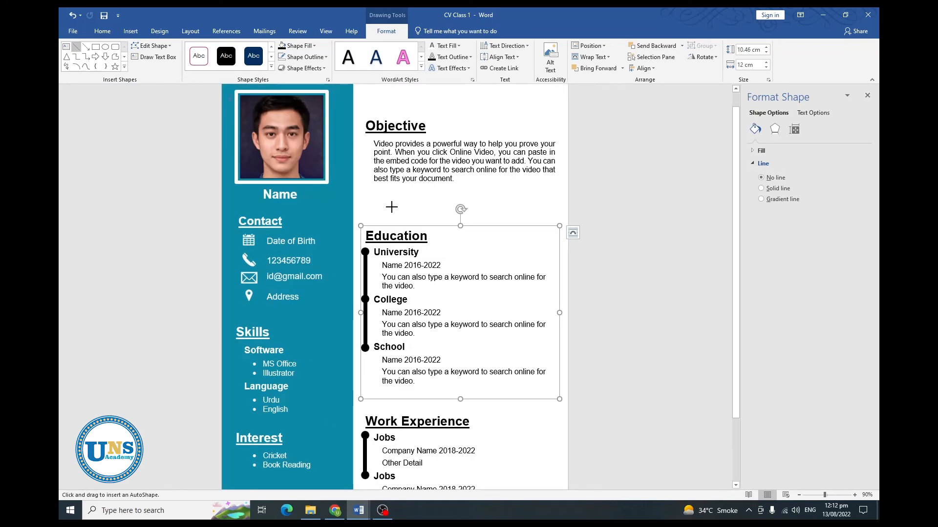
left_click_drag(392, 207, 574, 208)
scroll(537, 215, "up", 11)
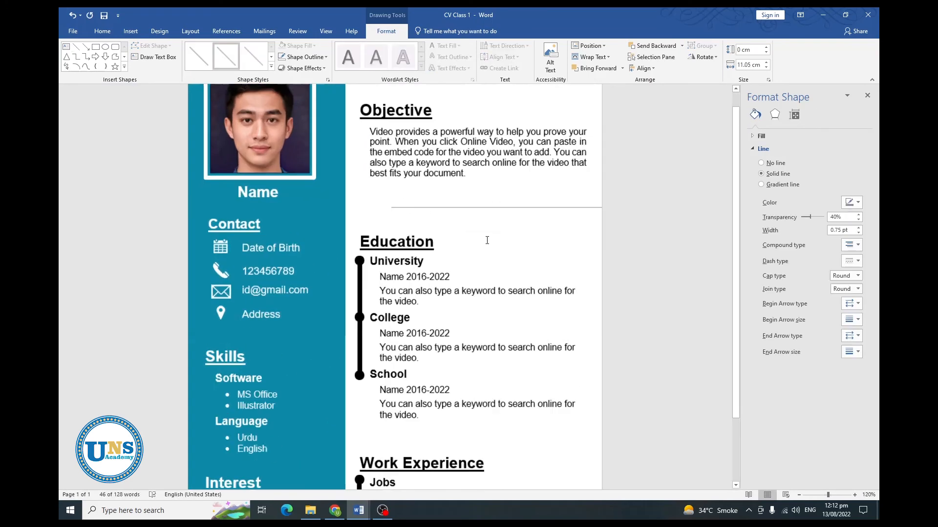
left_click_drag(390, 207, 345, 207)
- Set the divider line's width to 8 pt and its outline to the dark teal theme colour matching the sidebar
left_click(858, 228)
left_click(858, 228)
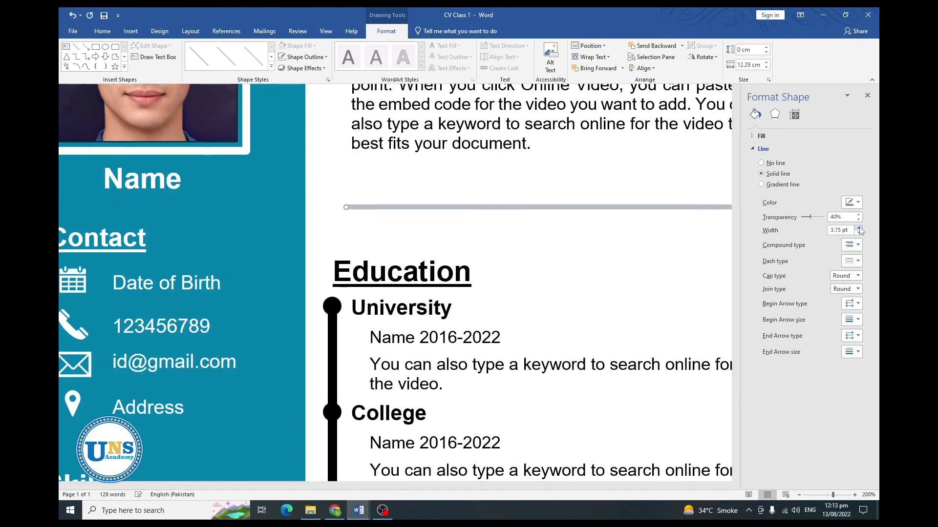
left_click(858, 228)
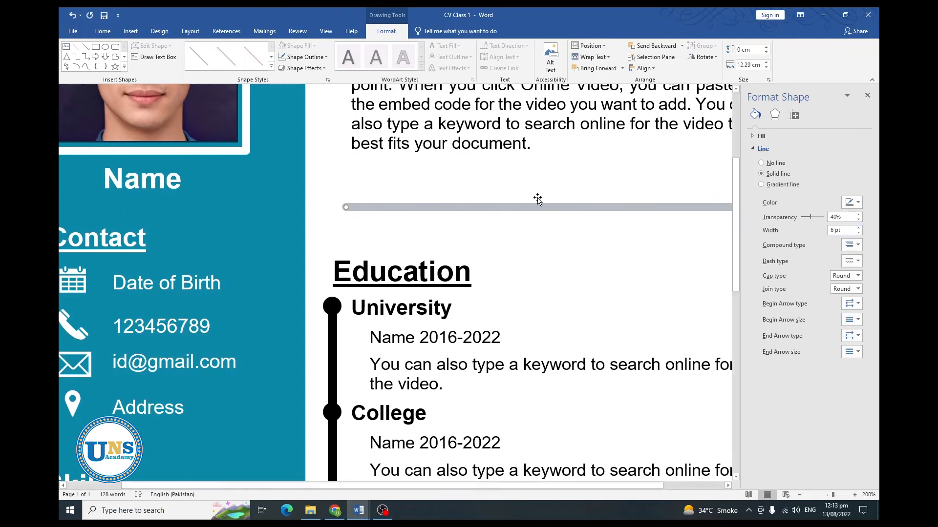
left_click(859, 232)
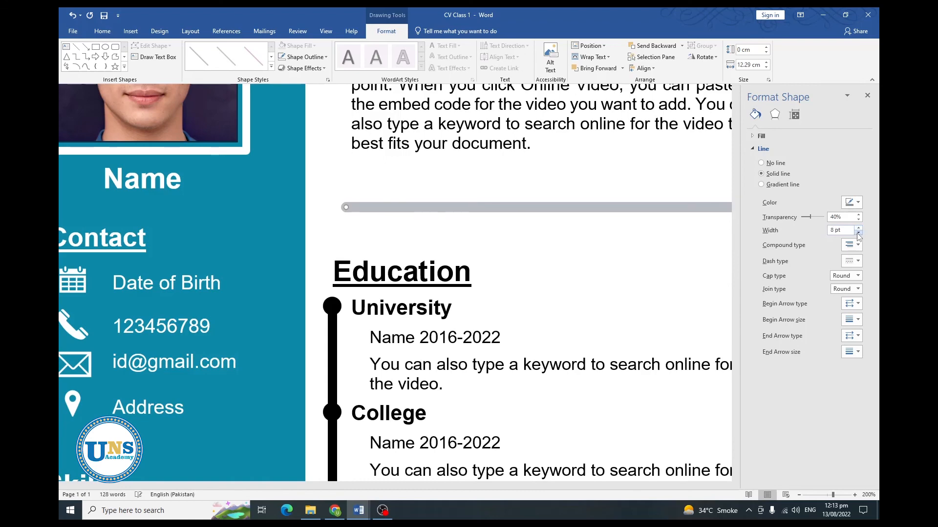
left_click(304, 56)
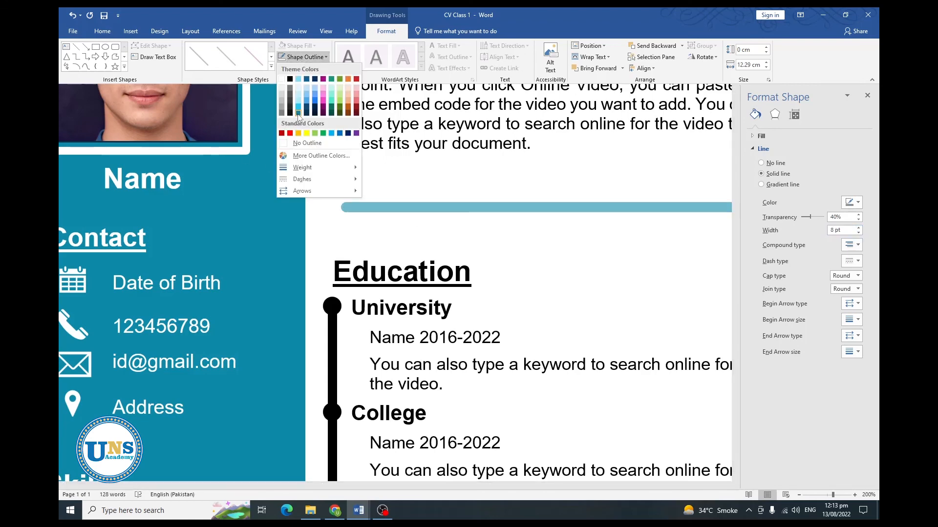
left_click(298, 108)
- Copy the teal divider into the gap above Work Experience and centre-align it with the divider above Education
scroll(503, 228, "down", 12)
scroll(502, 222, "up", 1)
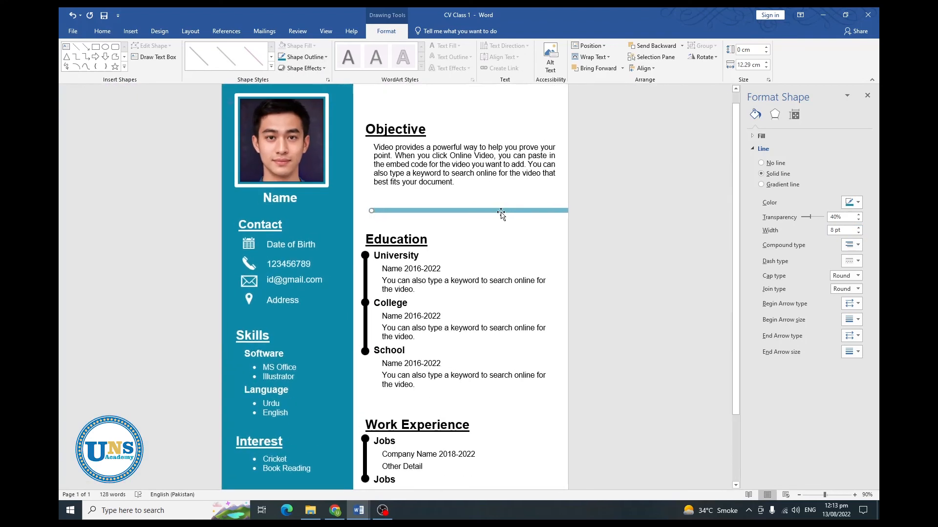
left_click_drag(501, 212, 503, 402)
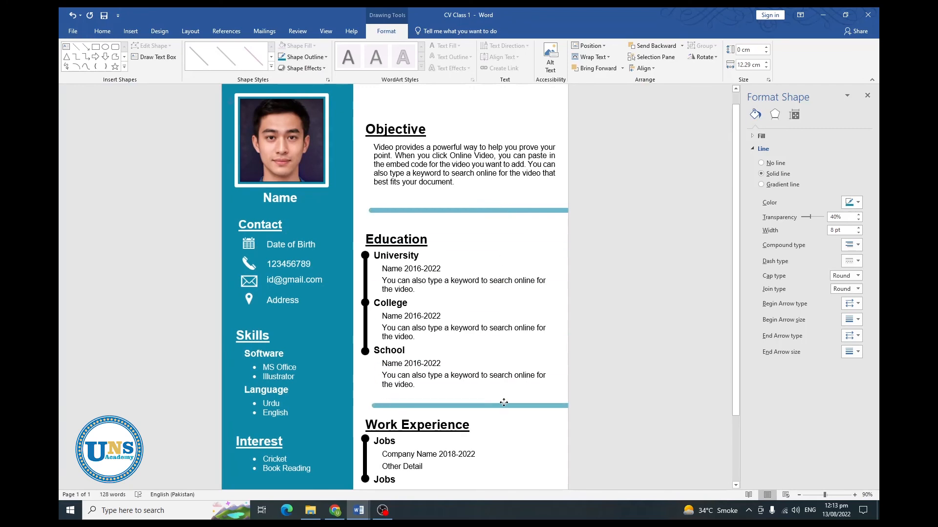
left_click(509, 212, "shift")
left_click(642, 68)
left_click(649, 95)
scroll(485, 245, "down", 1)
left_click(485, 245)
scroll(485, 245, "down", 3)
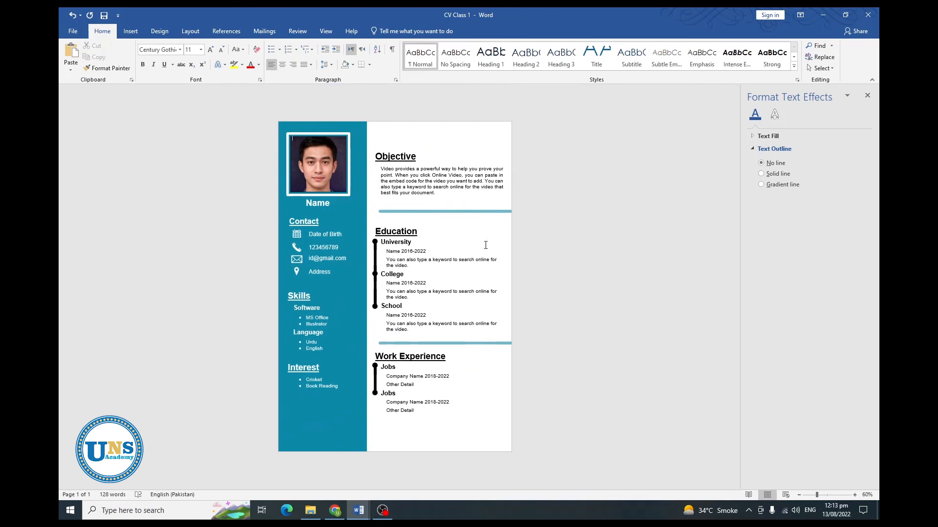